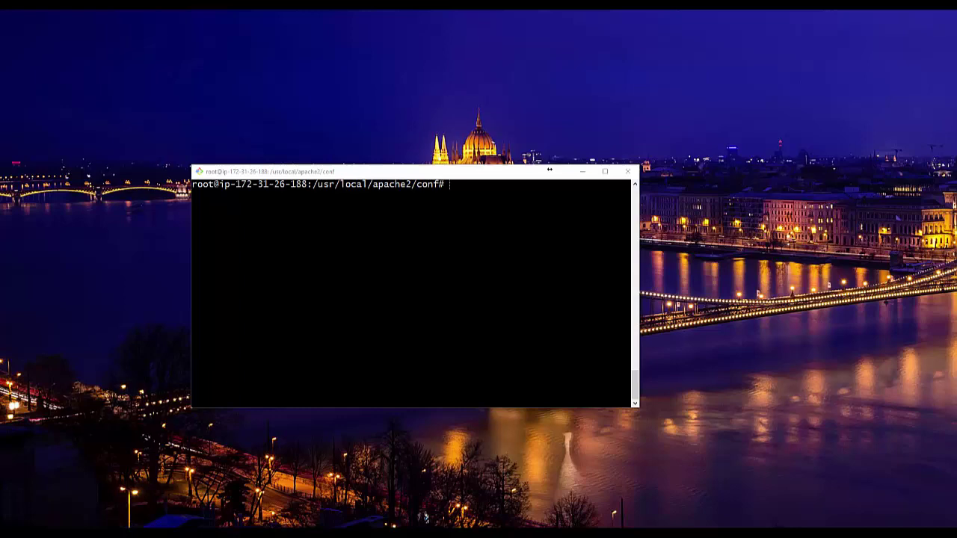
Switch to the browser, sign in to Namecheap with the prefilled account credentials and open the Advanced DNS settings of comp2144.me
key("alt+Tab")
left_click_drag(184, 132, 428, 42)
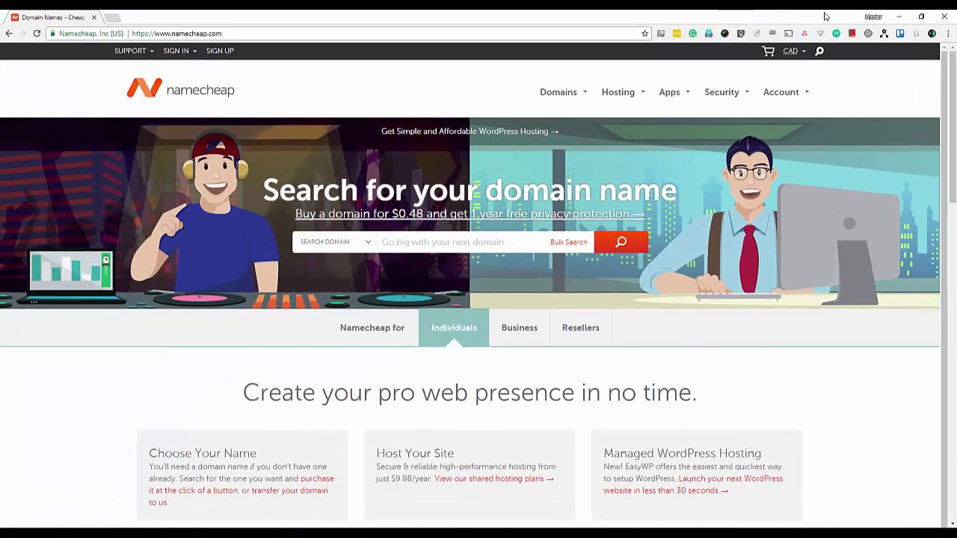
left_click(177, 50)
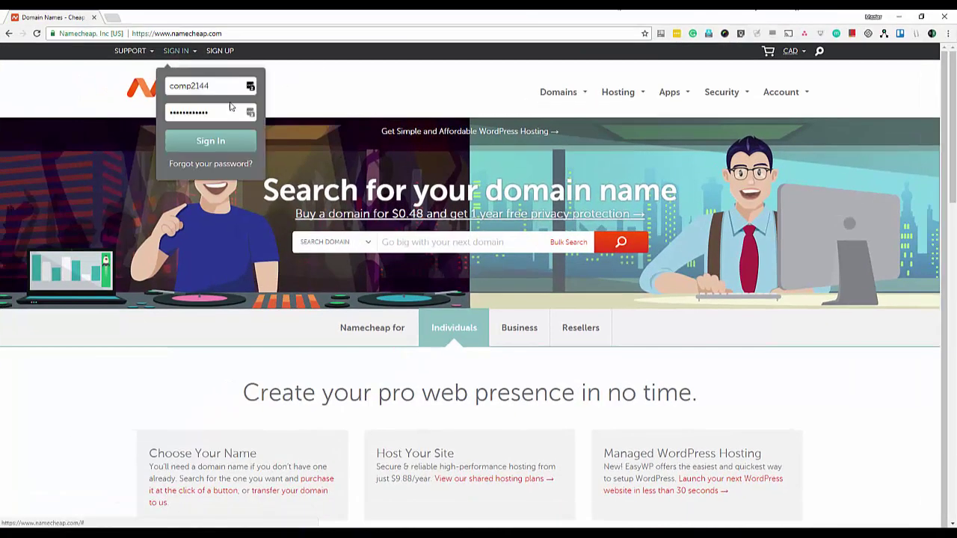
left_click(215, 143)
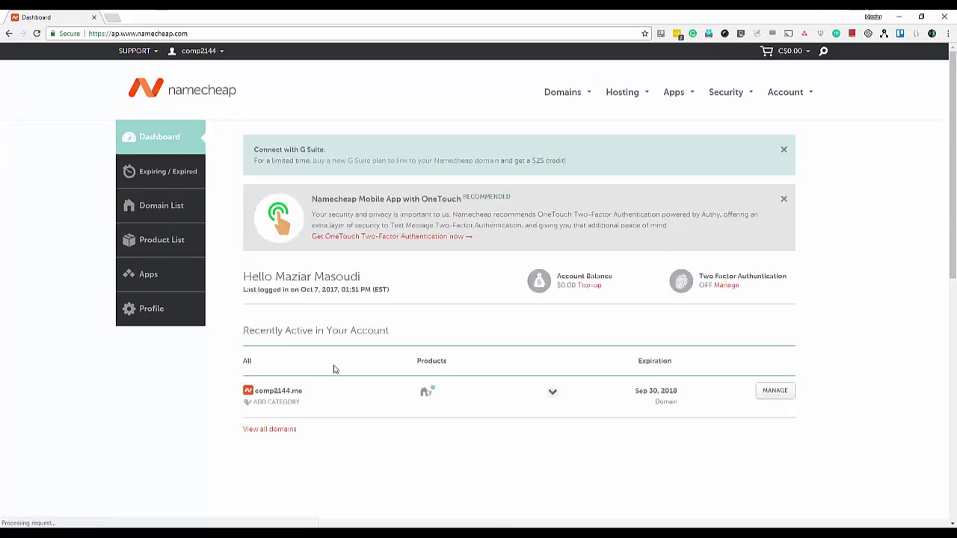
left_click(785, 394)
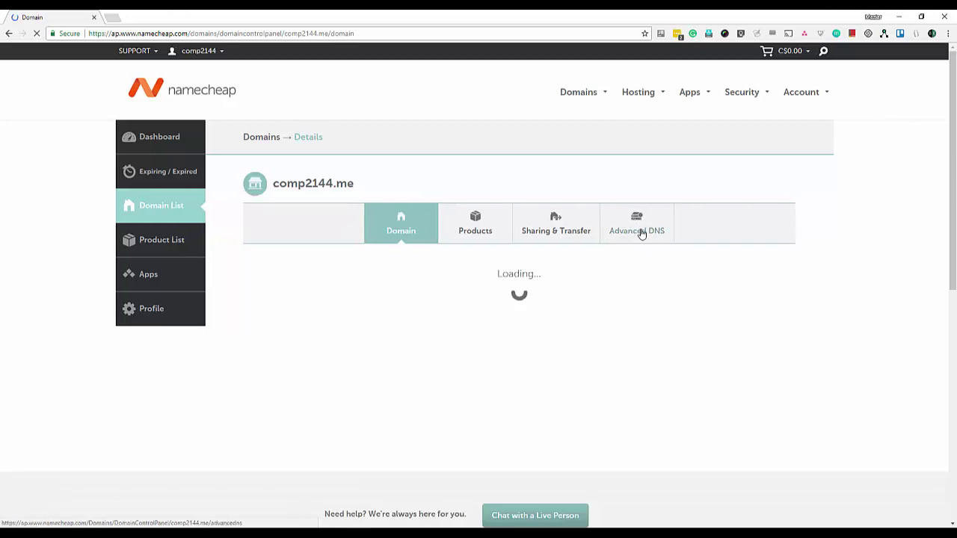
left_click(641, 234)
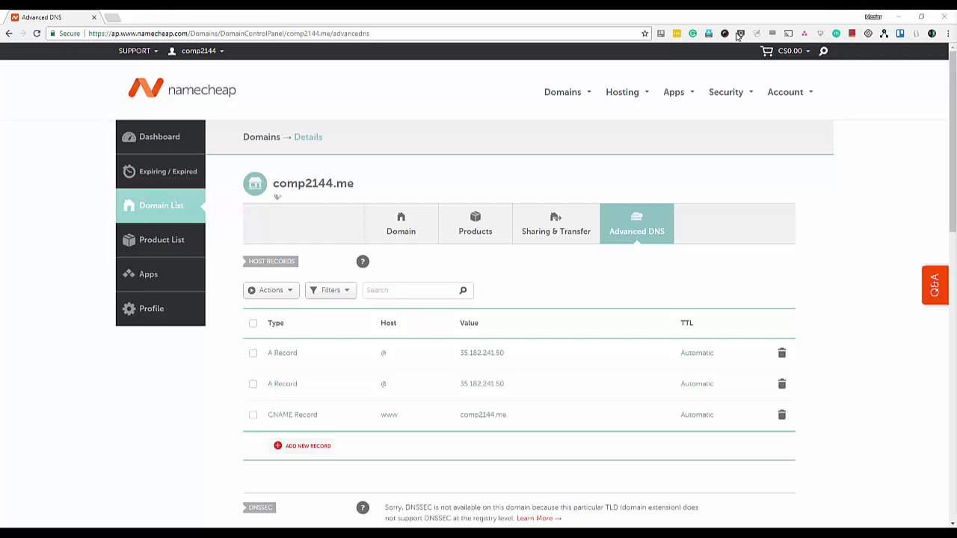
Copy the public DNS (IPv4) name of the running EC2 instance from the AWS instances list
left_click(117, 21)
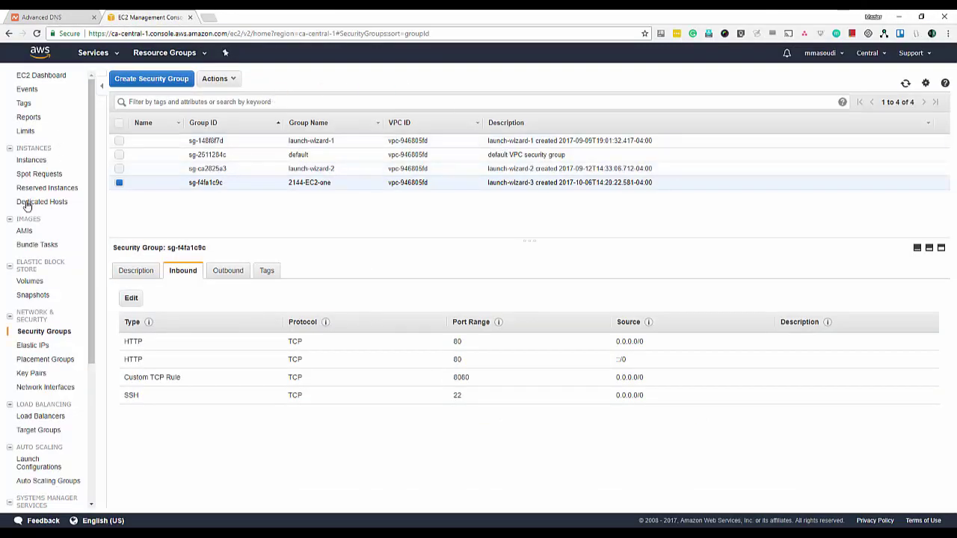
left_click(33, 160)
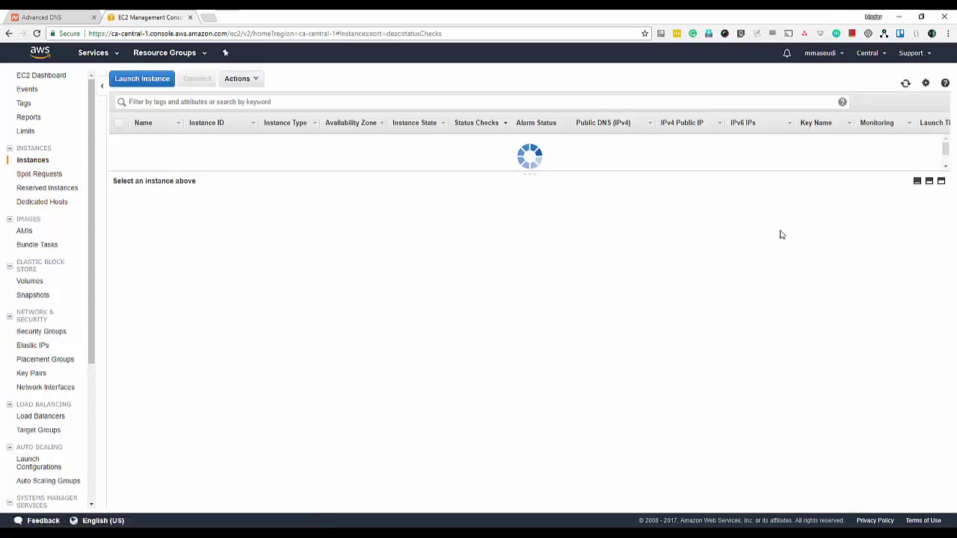
left_click_drag(678, 234, 817, 226)
key("ctrl+c")
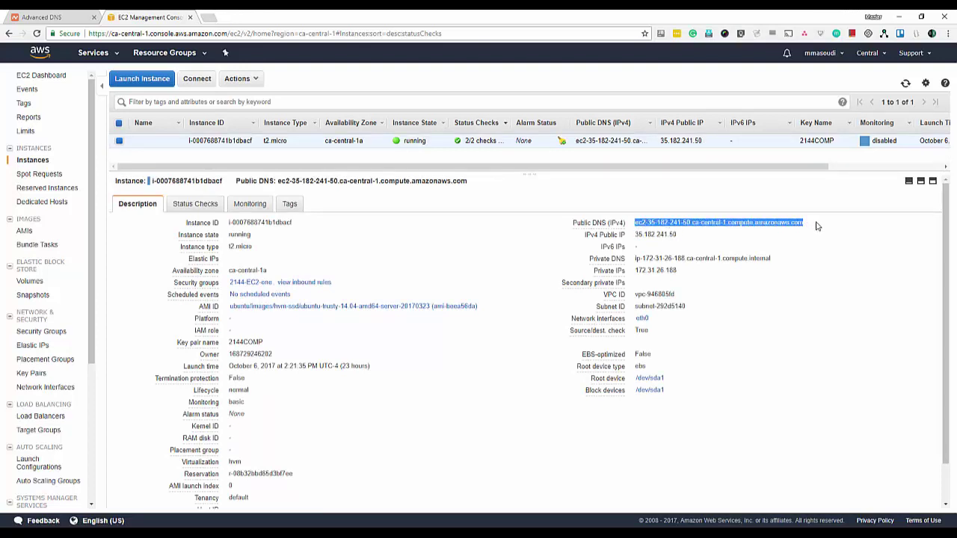
Open the A records of comp2144.me for editing and change the second one to a CNAME Record
left_click(39, 16)
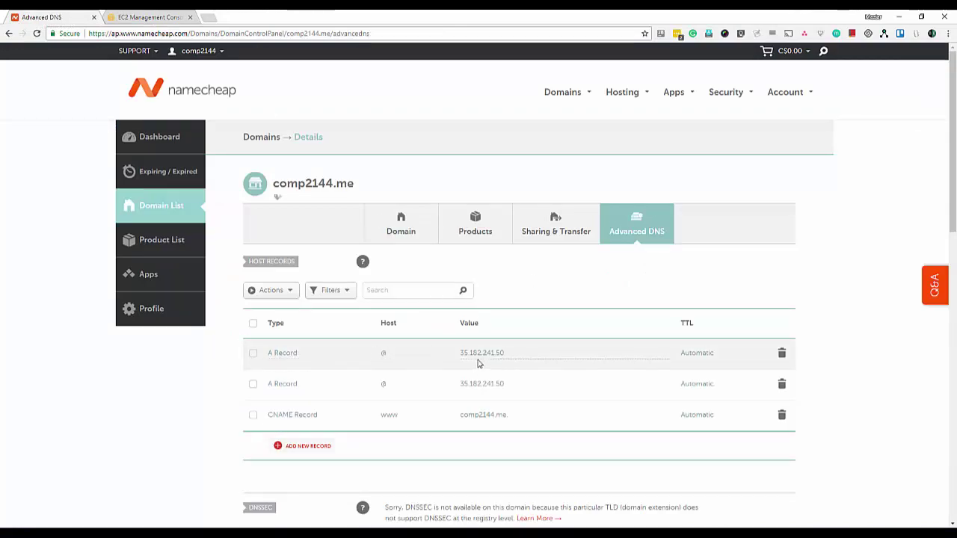
left_click(523, 356)
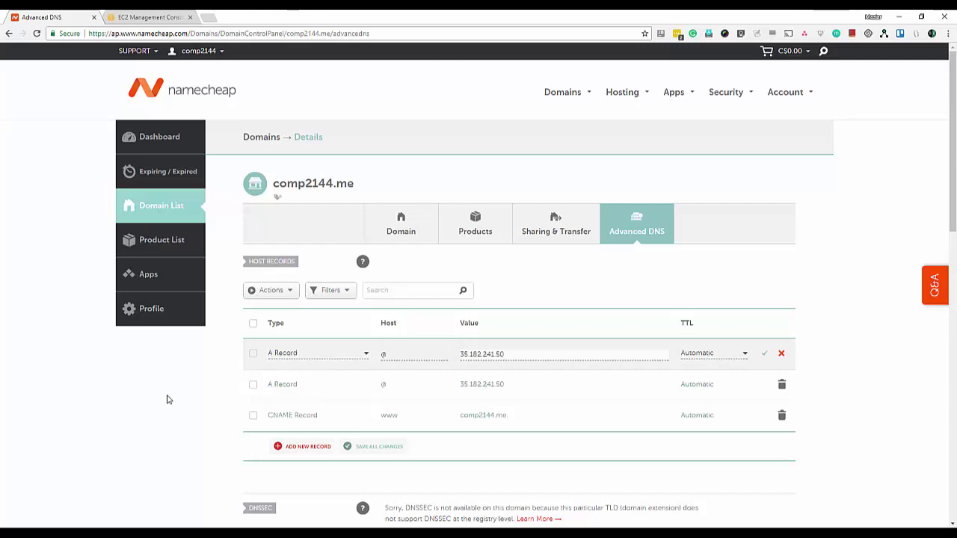
left_click(285, 387)
left_click(303, 382)
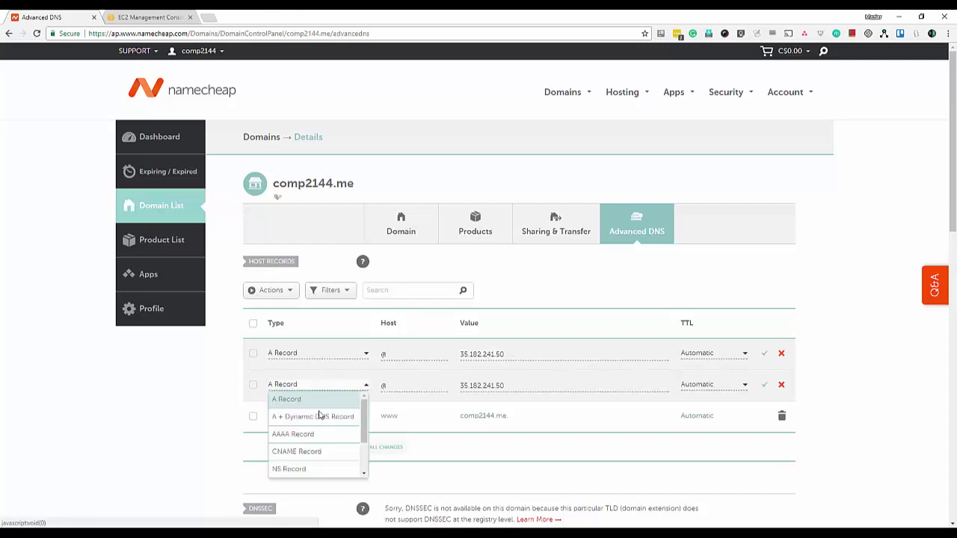
left_click(315, 456)
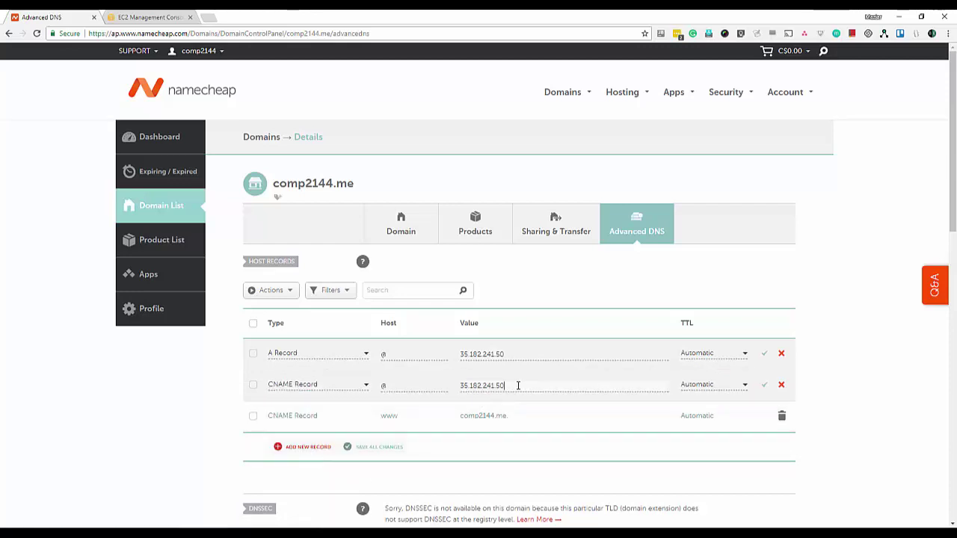
Replace the value of the @ CNAME record with ec2-35-182-241-50.ca-central-1.compute.amazonaws.com and save the record
left_click_drag(521, 385, 451, 389)
left_click(129, 17)
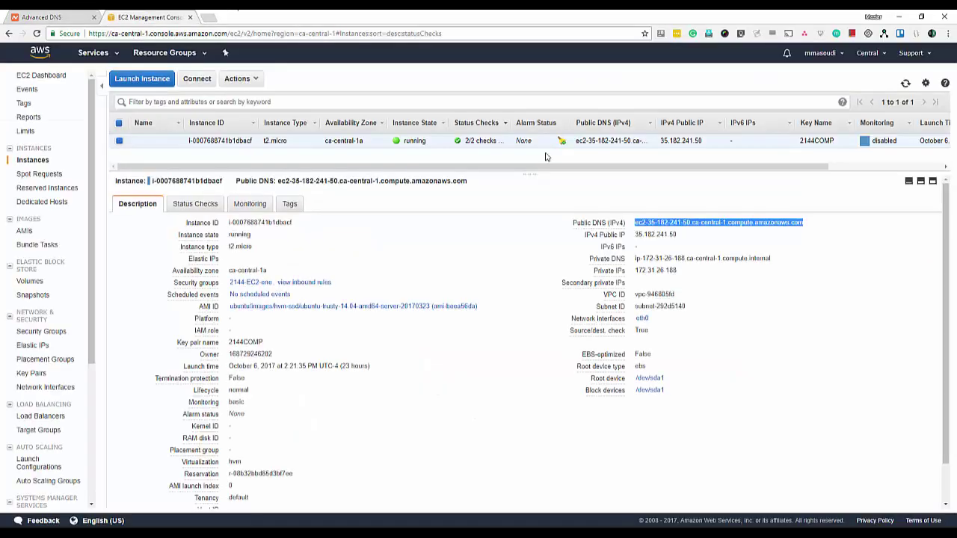
left_click(71, 13)
key("ctrl+v")
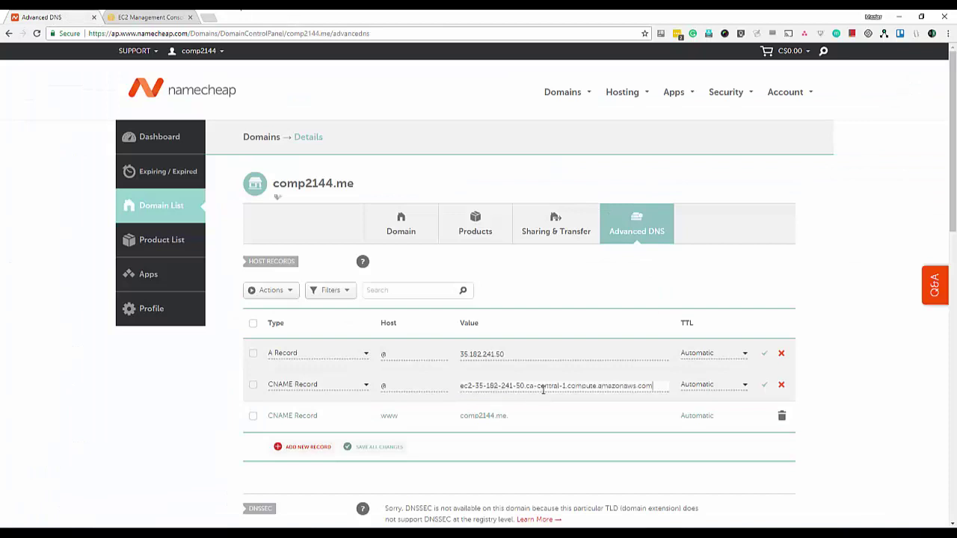
left_click(764, 387)
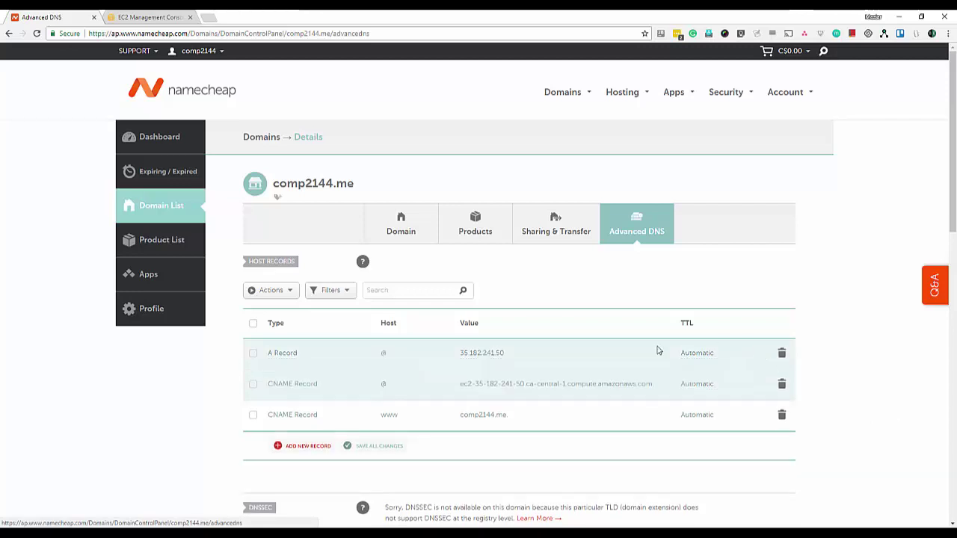
Open comp2144.me in a new browser tab to check the site
left_click(208, 17)
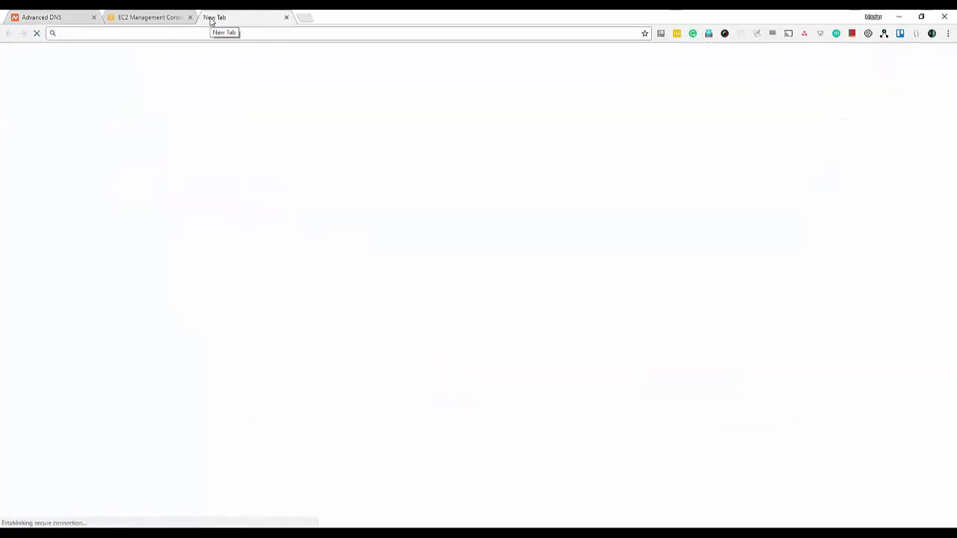
type("comp")
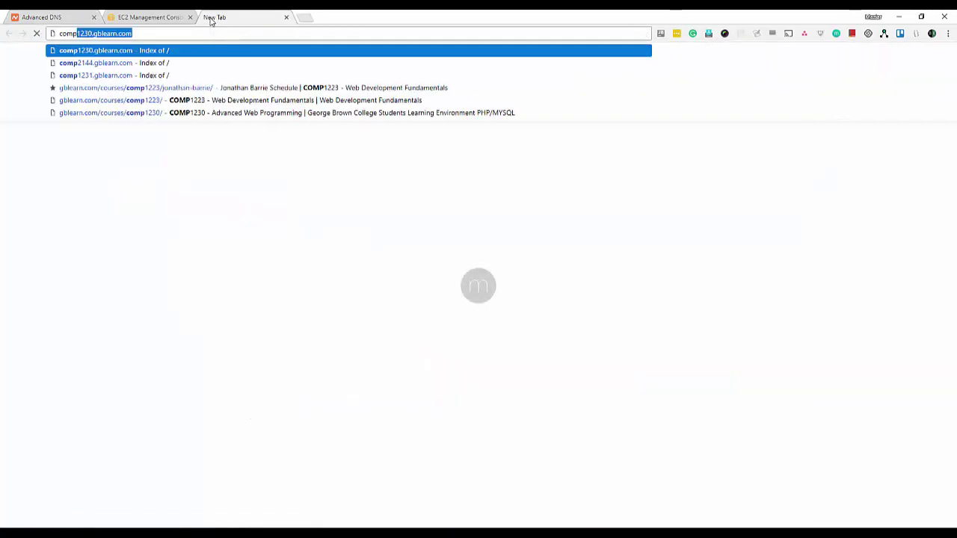
type("2144.")
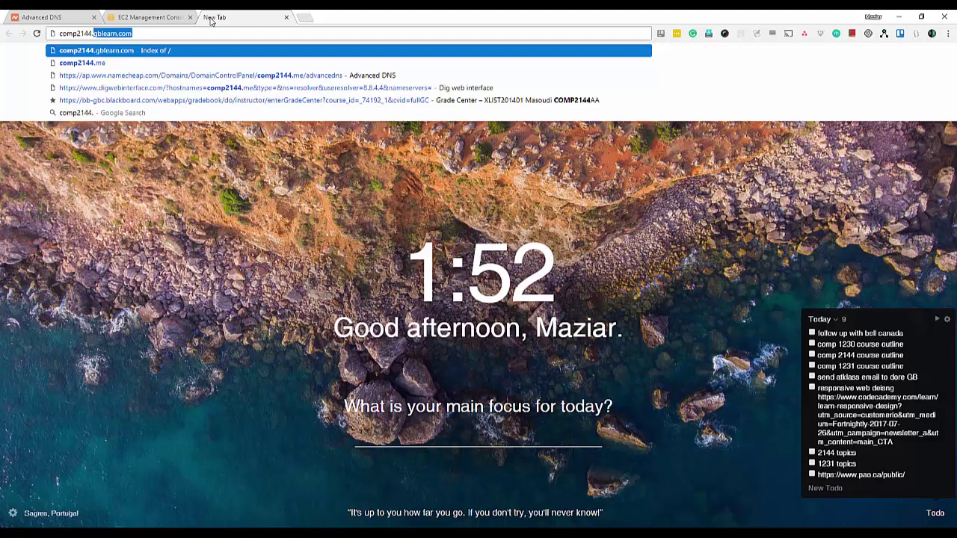
type("me")
key("Return")
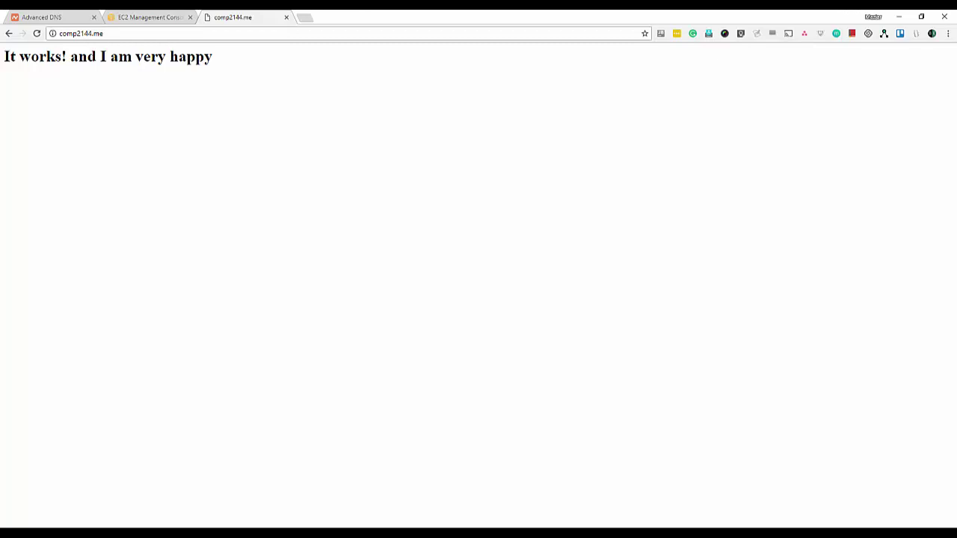
Switch to the server terminal and list all files in the Apache conf directory with ls -la
key("alt+Tab")
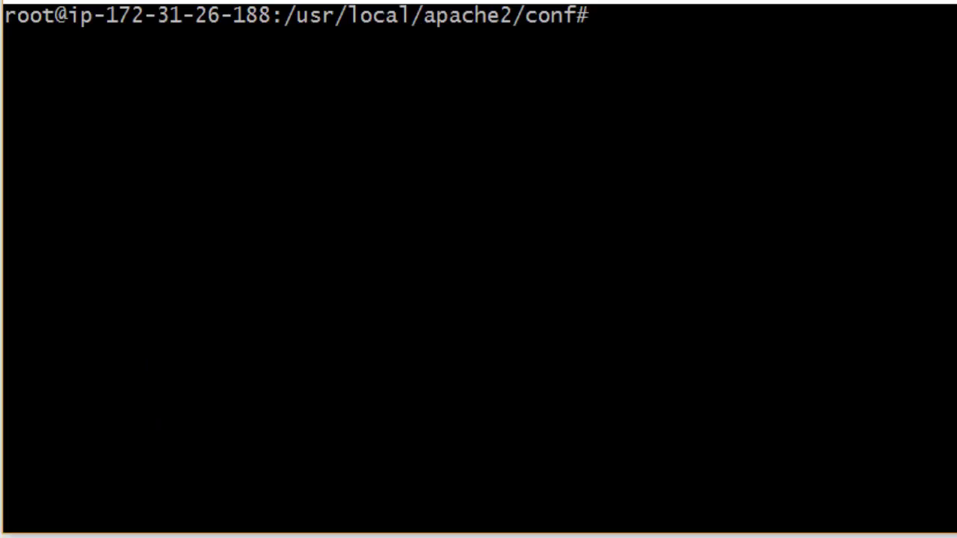
type("ls -la")
key("Return")
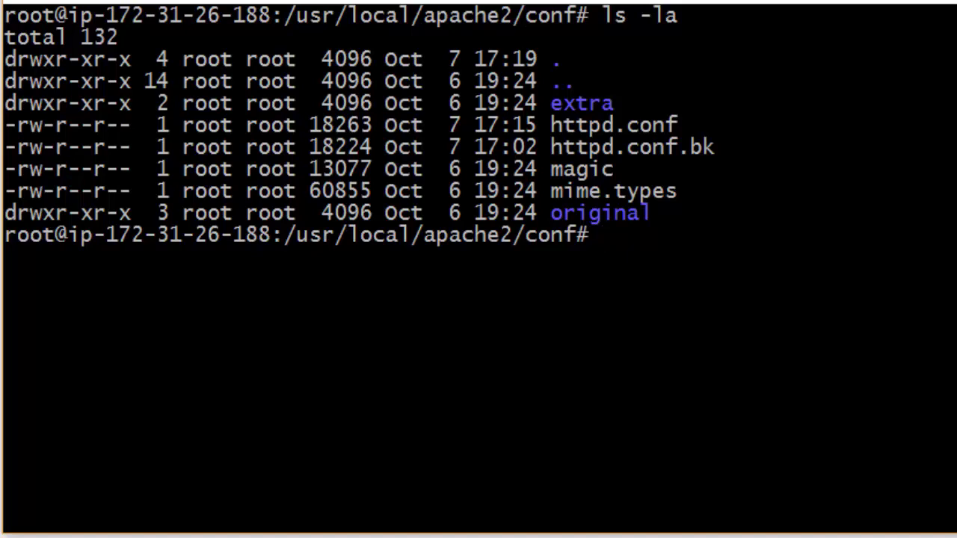
Back up httpd.conf by copying it to httpd.conf.bk1 in the same directory
type("cp h")
key("Tab")
type("ht")
key("Tab")
type(".bk1")
key("Return")
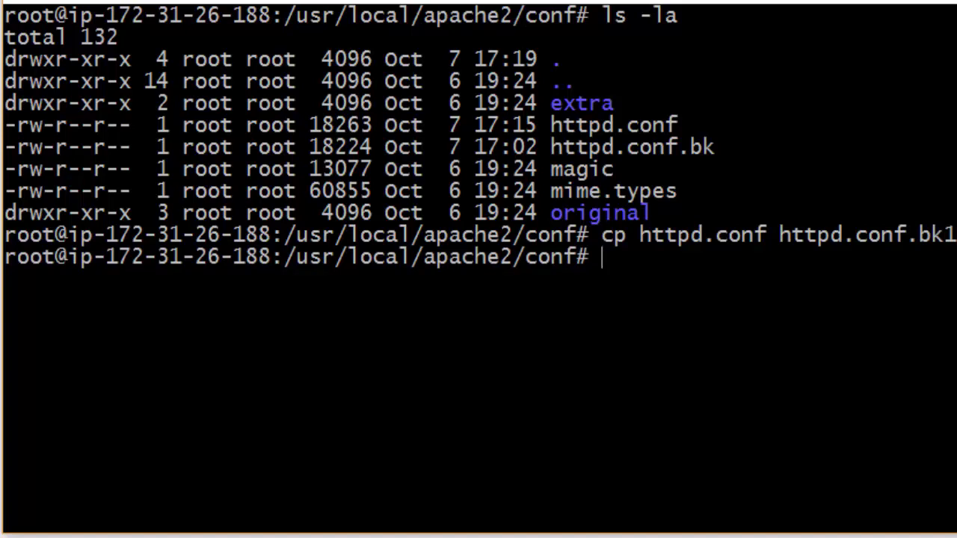
Open httpd.conf in vi and go to the end of the file
type("vi httpd.conf")
key("Return")
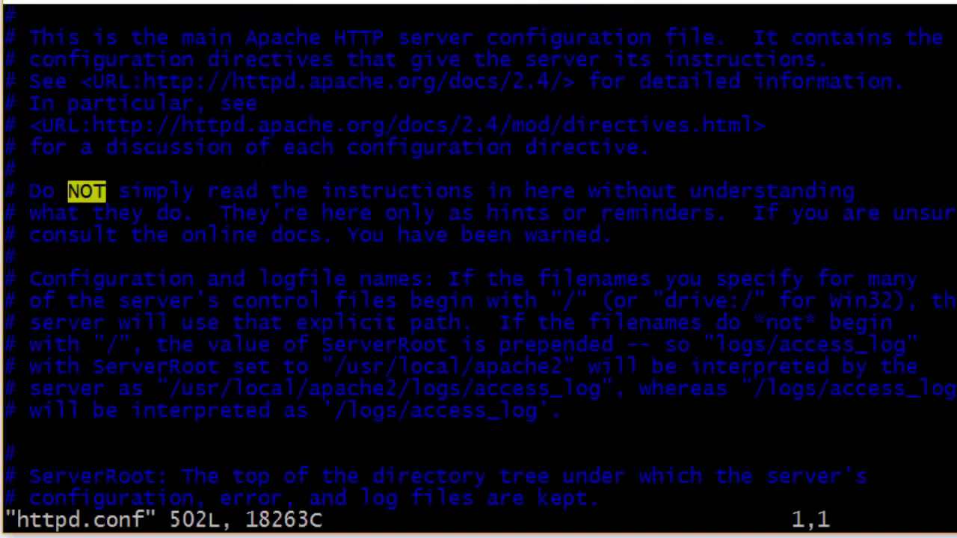
type(":1000")
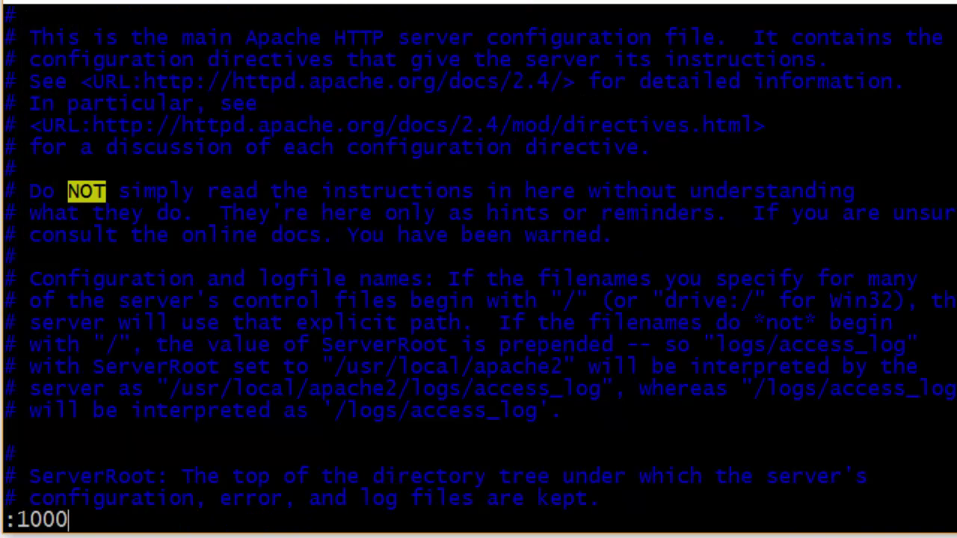
key("Return")
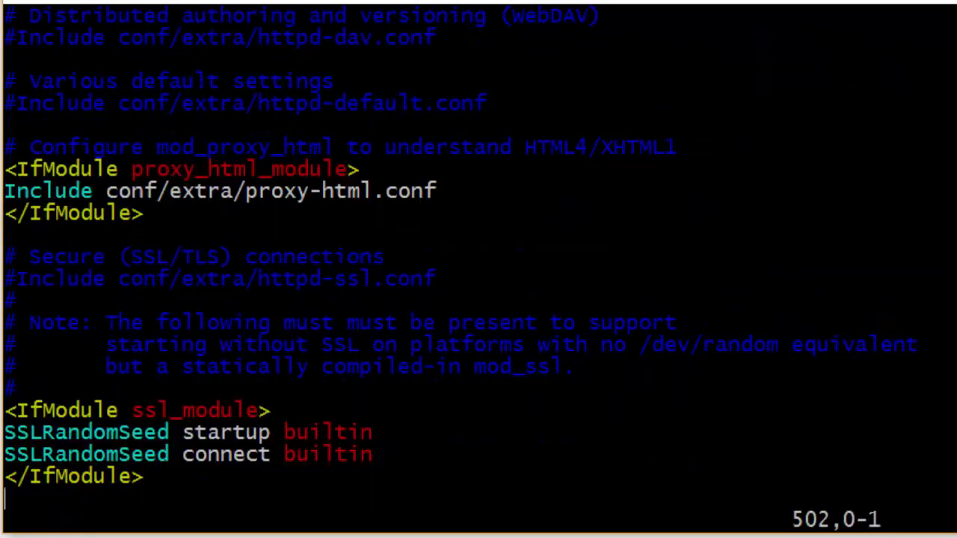
Start a new line with "<" at the end of httpd.conf and add a run of blank lines below it
type("o")
type("<")
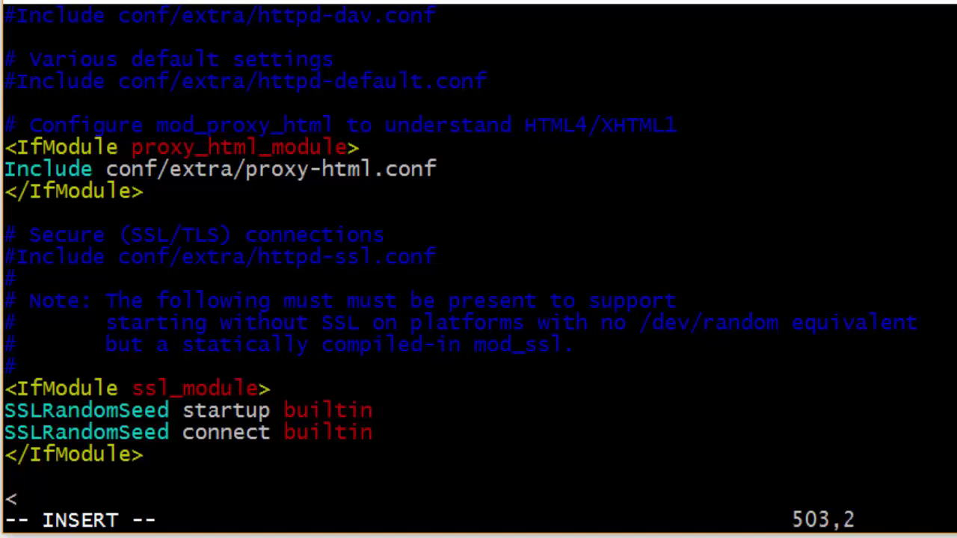
key("Return")
key("Return")
key("Return")
key("Return")
key("Return")
key("Return")
key("Return")
key("Return")
key("Return")
key("Return")
key("Return")
key("Return")
key("Return")
key("Return")
key("Return")
key("Return")
key("Return")
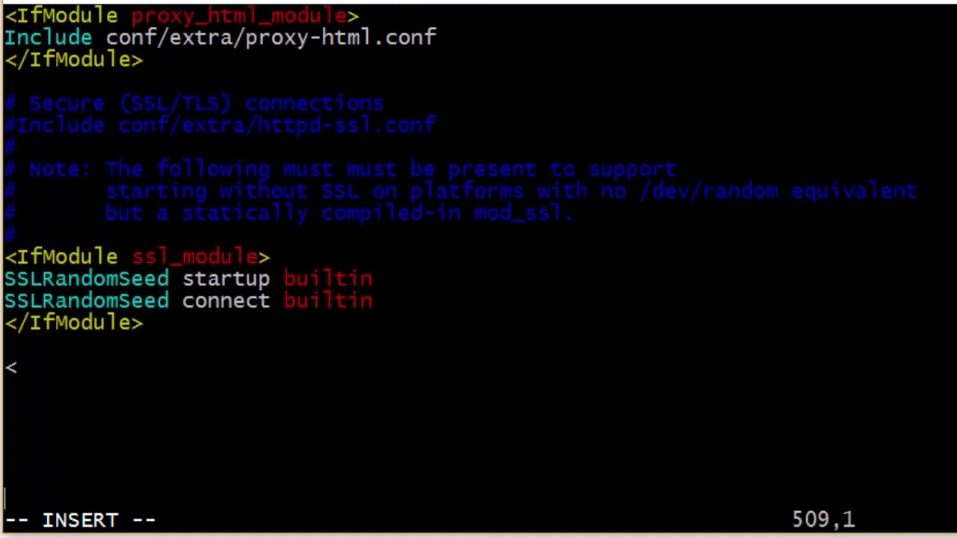
key("BackSpace")
left_click(5, 105)
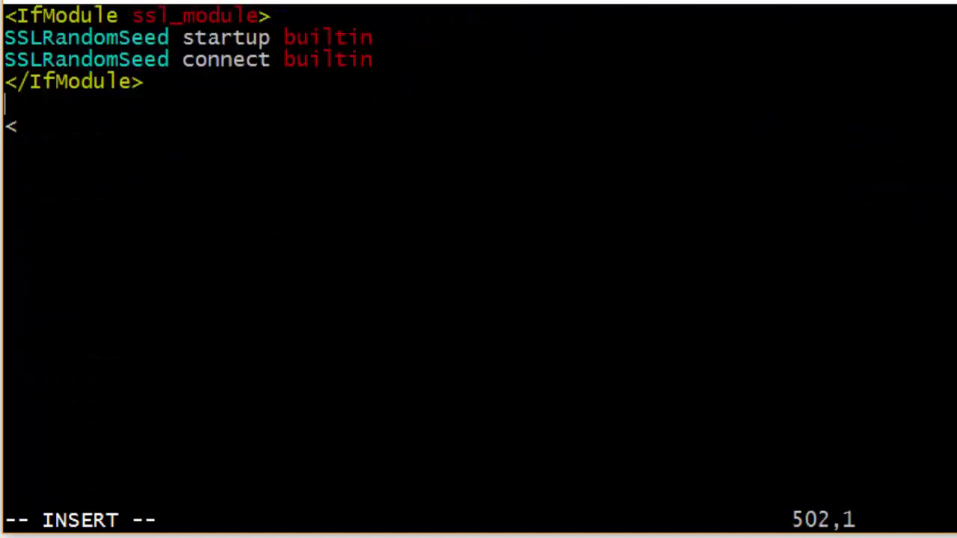
Write the opening tag <VirutalHost *:80> and the closing tag </VirutalHost> with an empty line between them
left_click(16, 126)
type("Vi")
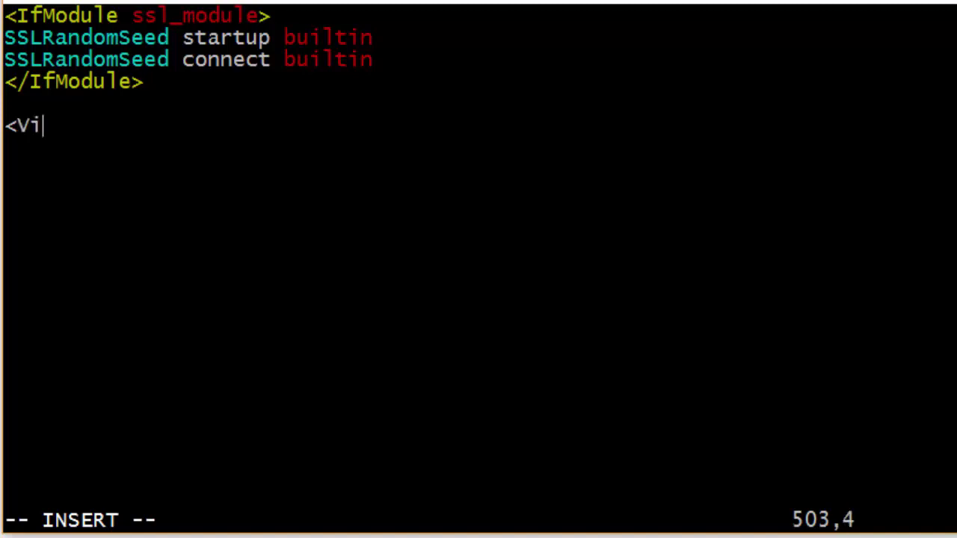
type("rutalHost ")
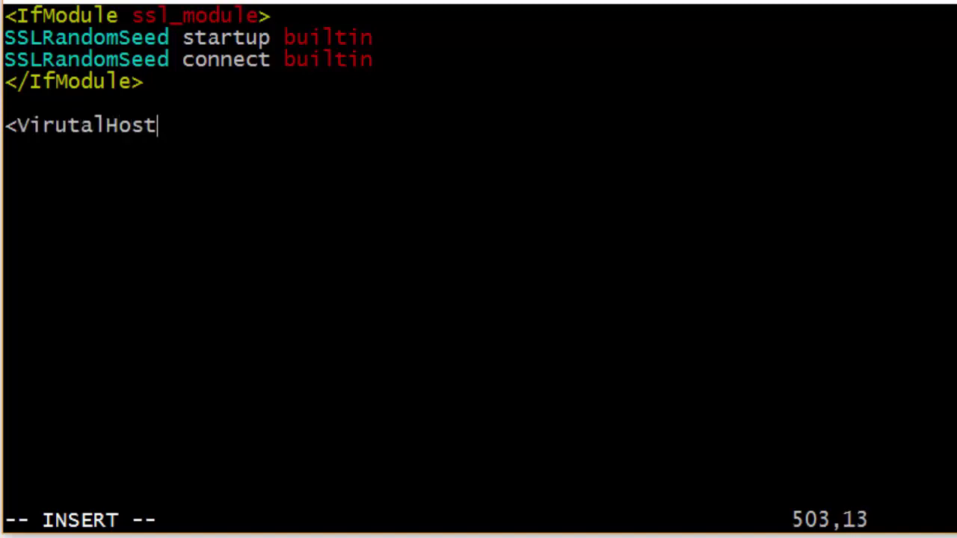
type("*:80>")
key("Return")
key("Return")
type("</")
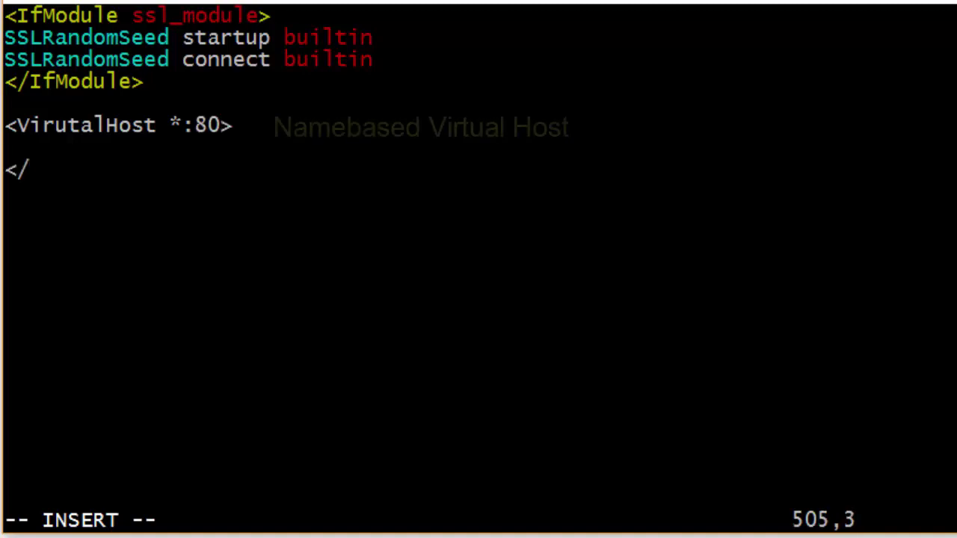
type("VirutalHost>")
Correct the spelling of the opening tag to <VirtualHost *:80>
key("Up")
key("Up")
key("Left")
key("BackSpace")
key("BackSpace")
key("BackSpace")
key("BackSpace")
key("BackSpace")
key("BackSpace")
key("BackSpace")
key("BackSpace")
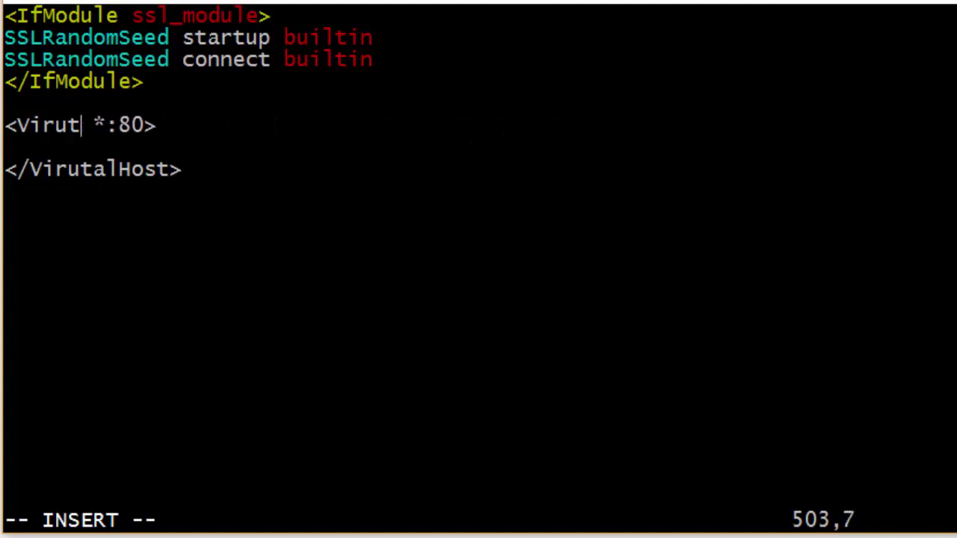
type("tualHost")
Correct the spelling of the closing tag to </VirtualHost> and return to the empty line inside the block
key("Down")
key("Down")
key("Down")
key("Up")
key("Left")
key("Left")
key("Left")
key("Left")
key("Left")
key("Left")
key("Left")
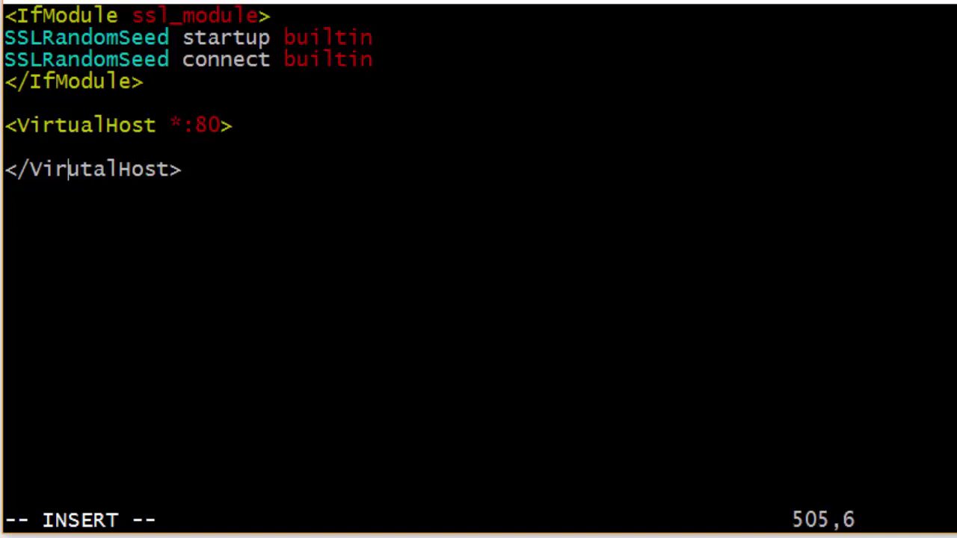
type("t")
key("Right")
key("Right")
key("Right")
key("Left")
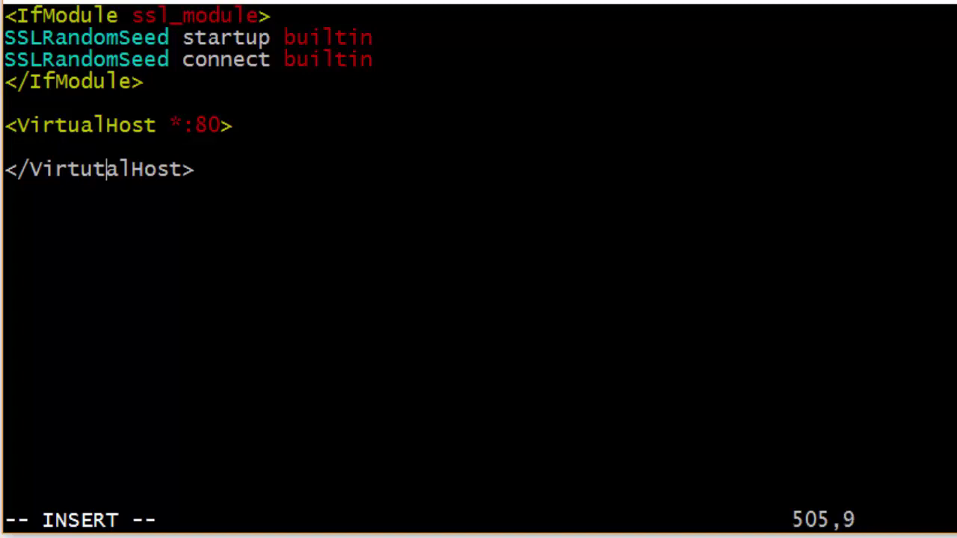
key("BackSpace")
key("Right")
key("Right")
key("Right")
key("Up")
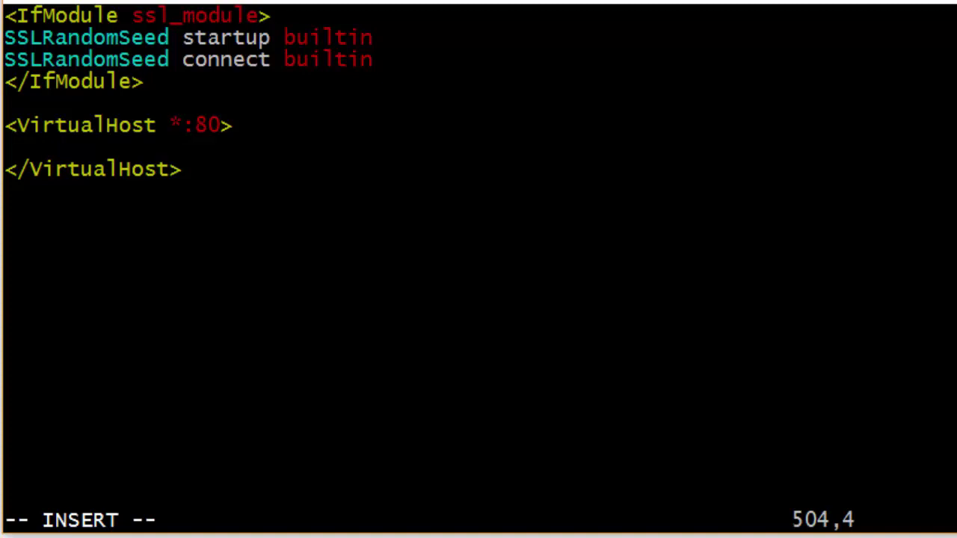
Add the directive ServerName site1.comp2144.me inside the VirtualHost block, followed by a new line
type("ServerName")
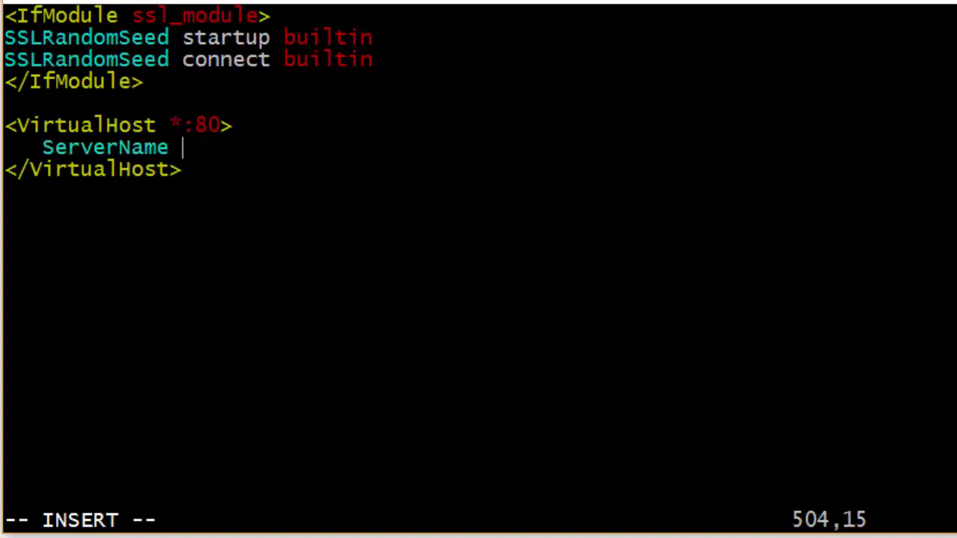
type(" site1.comp2144.me")
key("Return")
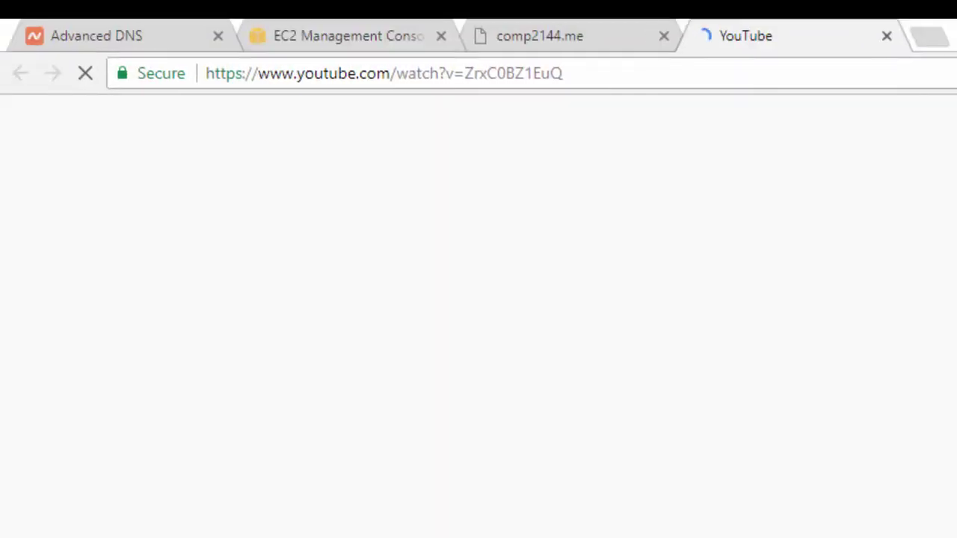
Switch to the browser and view the comp2144.me page
left_click(586, 37)
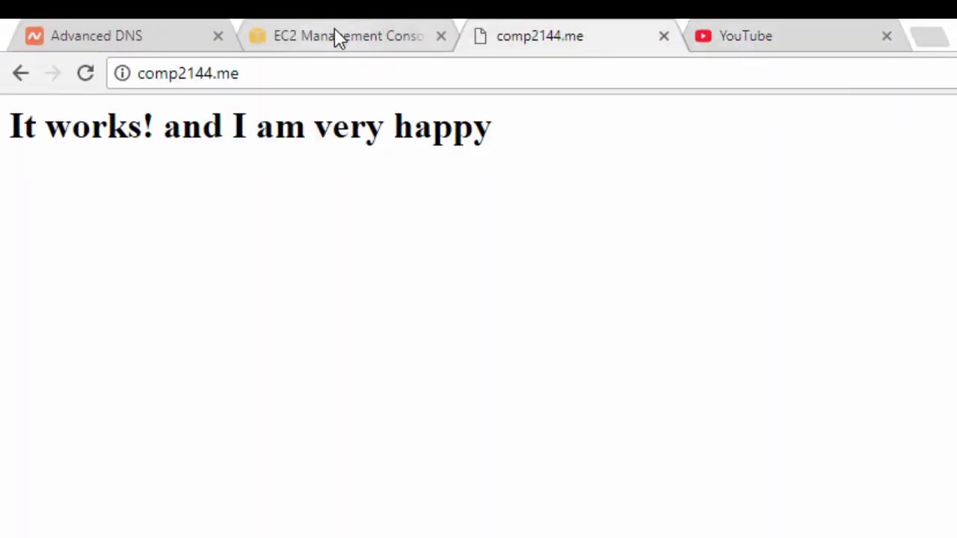
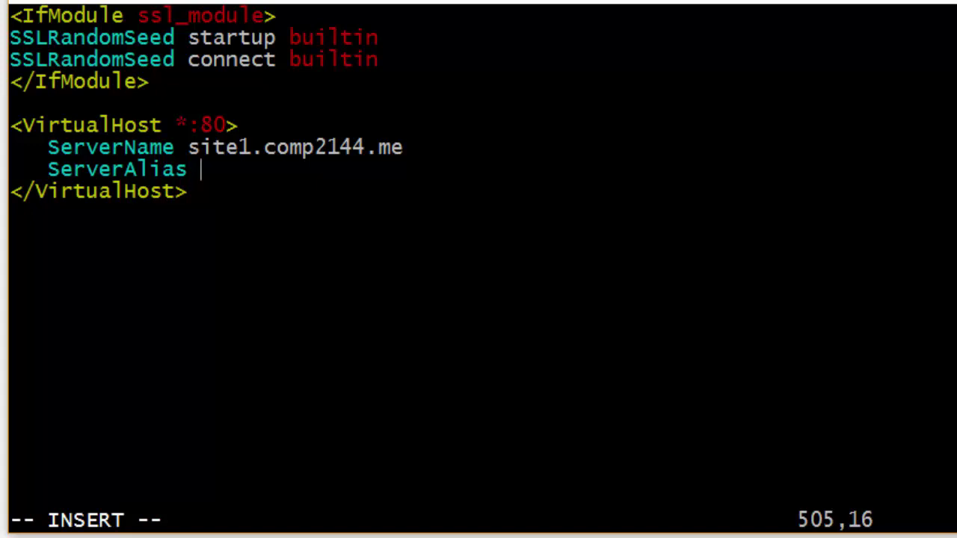
type("*.comp")
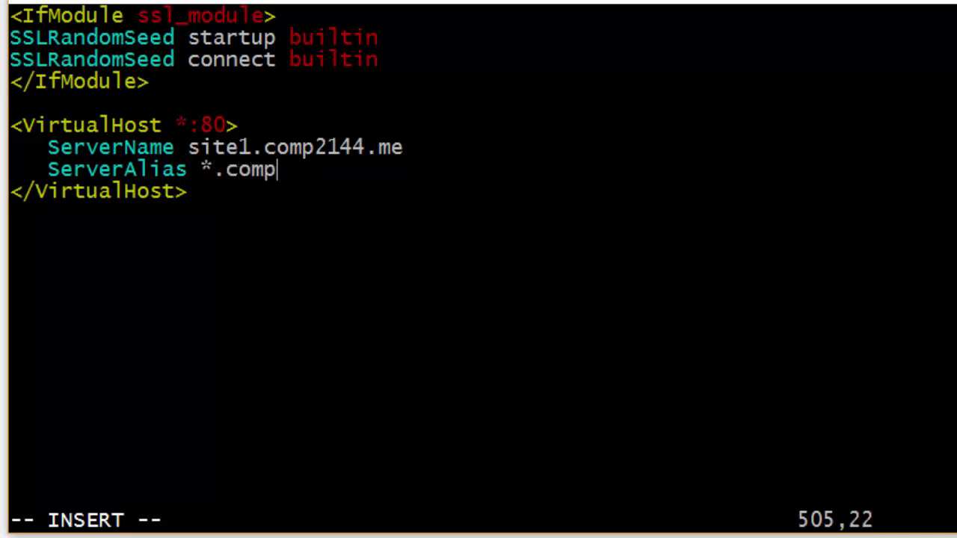
type("2144.me")
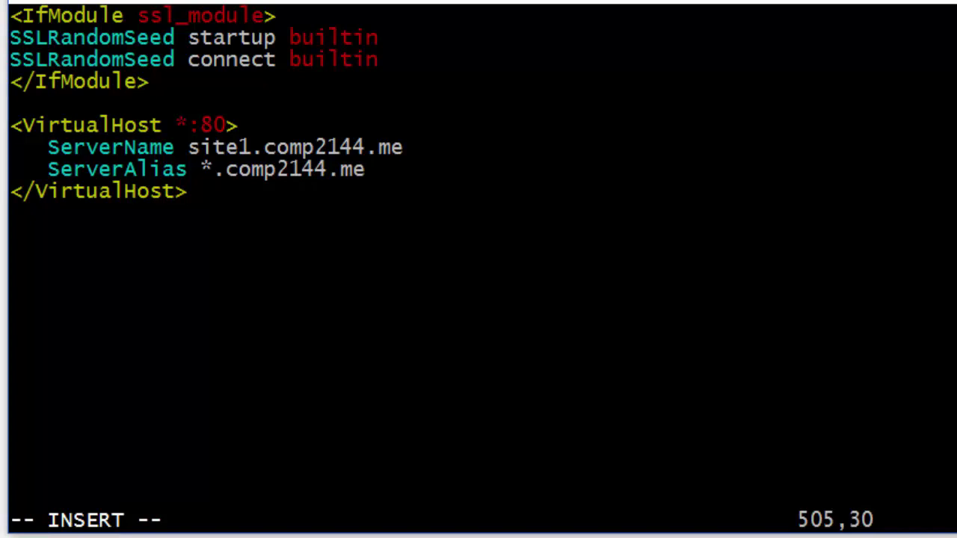
key("BackSpace")
key("BackSpace")
key("BackSpace")
key("BackSpace")
key("BackSpace")
key("BackSpace")
key("BackSpace")
key("BackSpace")
key("BackSpace")
key("BackSpace")
key("BackSpace")
key("BackSpace")
key("BackSpace")
key("BackSpace")
key("BackSpace")
key("BackSpace")
key("BackSpace")
key("BackSpace")
key("BackSpace")
key("BackSpace")
key("BackSpace")
key("BackSpace")
key("BackSpace")
key("BackSpace")
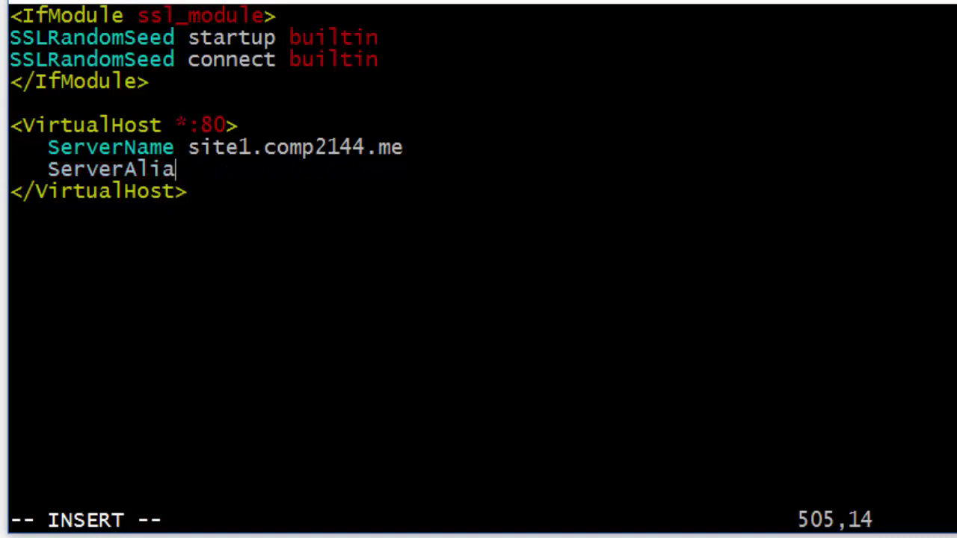
key("BackSpace")
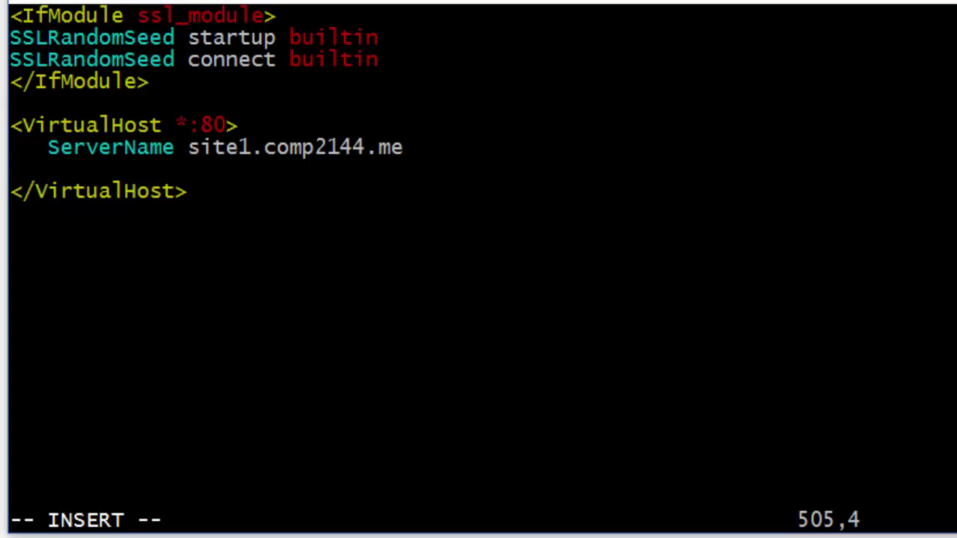
Add the directive DocumentRoot /var/www/site/htdocs below the ServerName line, then save httpd.conf and quit the editor
type("Doc")
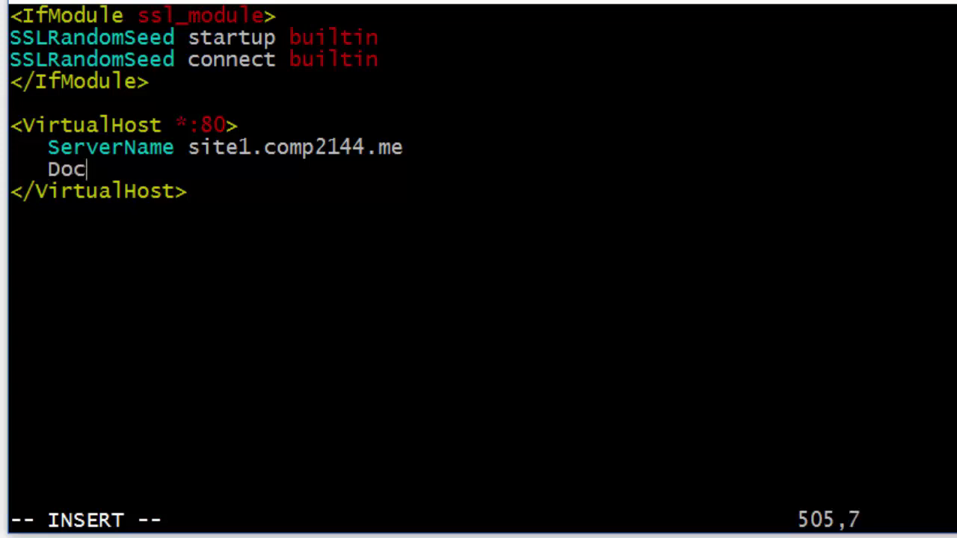
type("um")
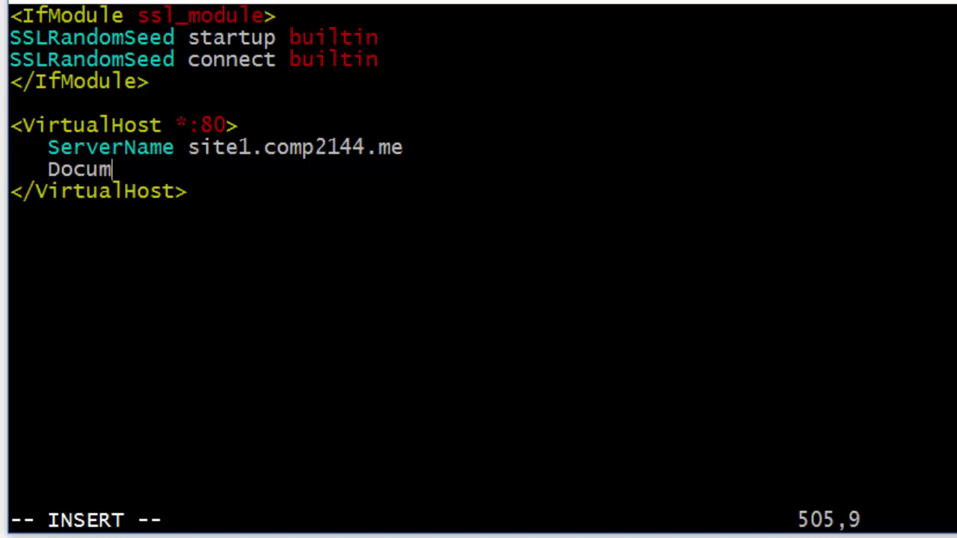
type("entRoot /")
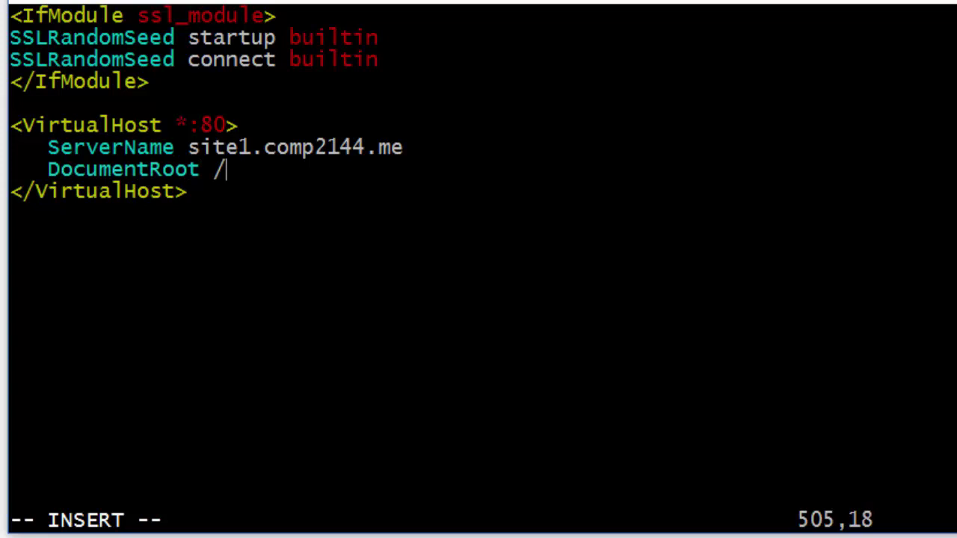
type("var/www/")
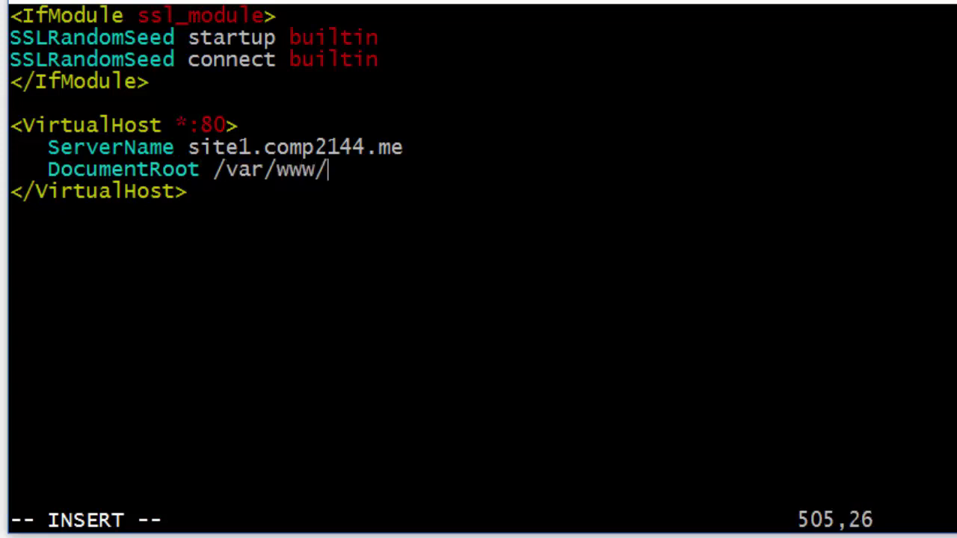
type("site/ht")
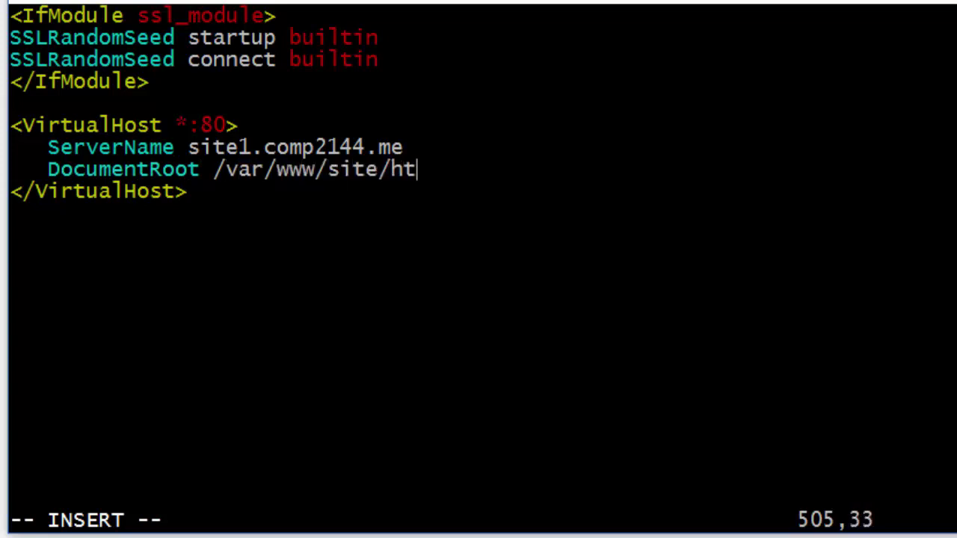
type("docs/")
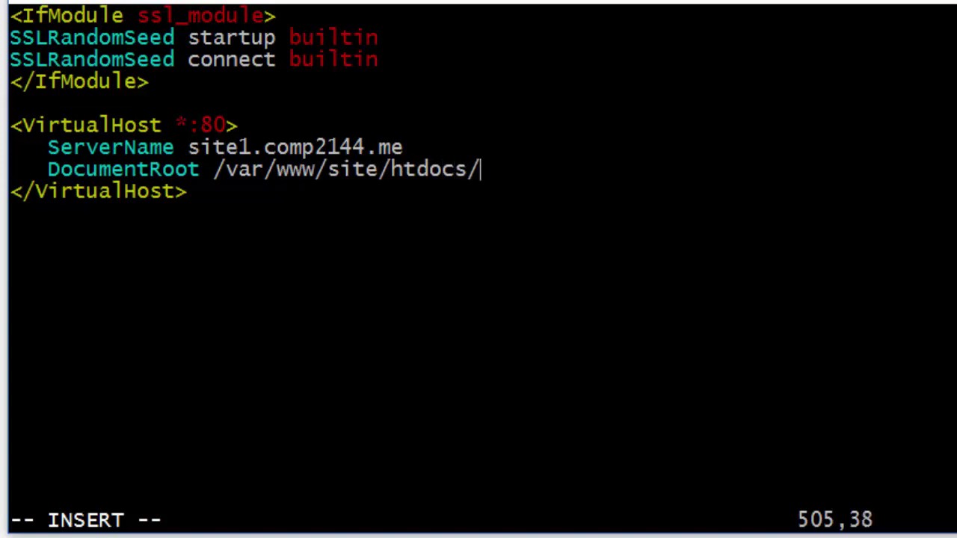
key("BackSpace")
key("Escape")
type(":wq")
key("Return")
Restart Apache with the earlier command ../bin/apachectl restart
key("Up")
key("Up")
key("Up")
key("Up")
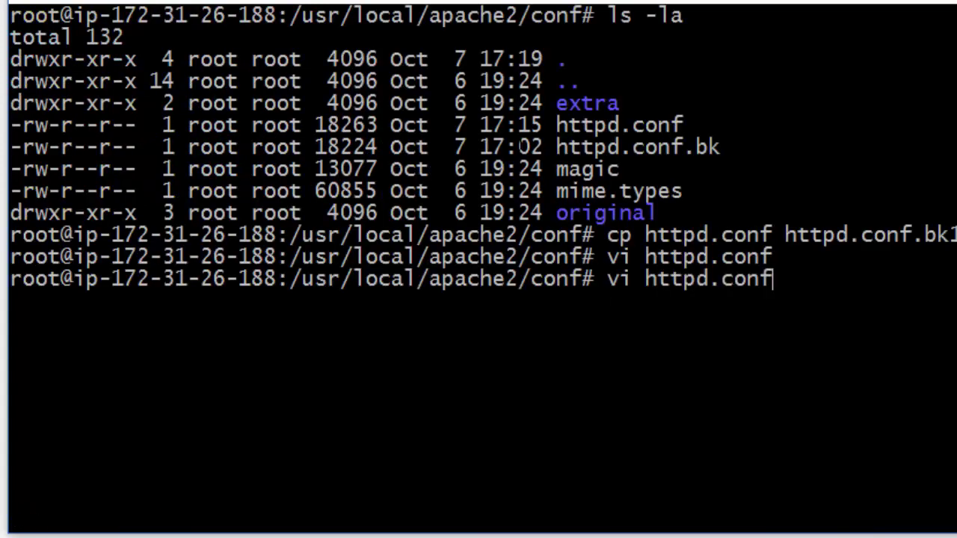
key("Up")
key("Up")
key("Return")
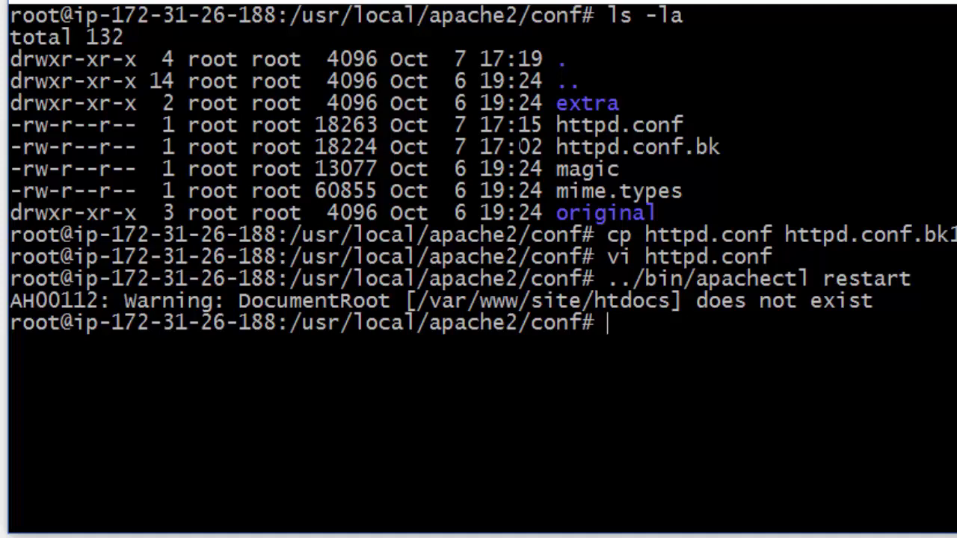
Try to create the directory /var/www/site1/htdocs with the command mk
type("mk /var/ww")
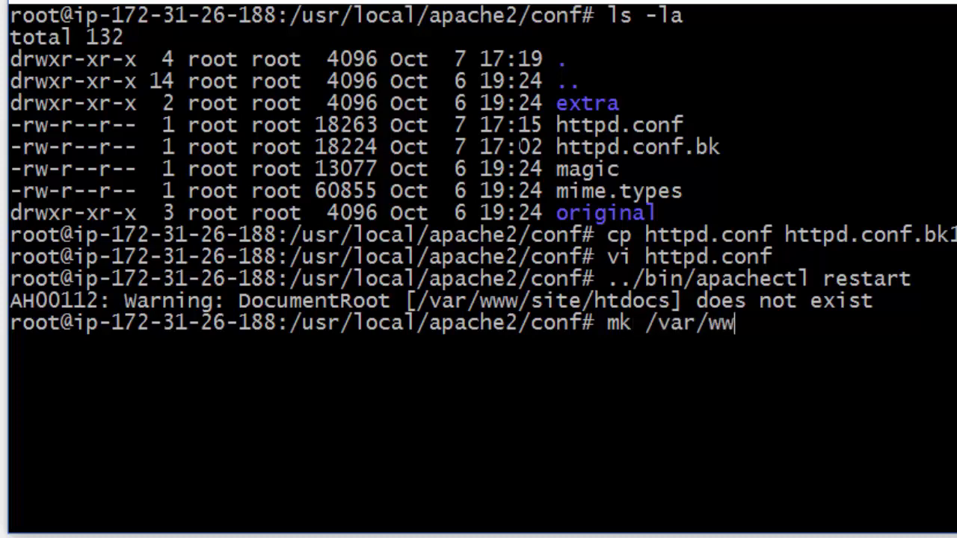
type("w/site1/htdocsw")
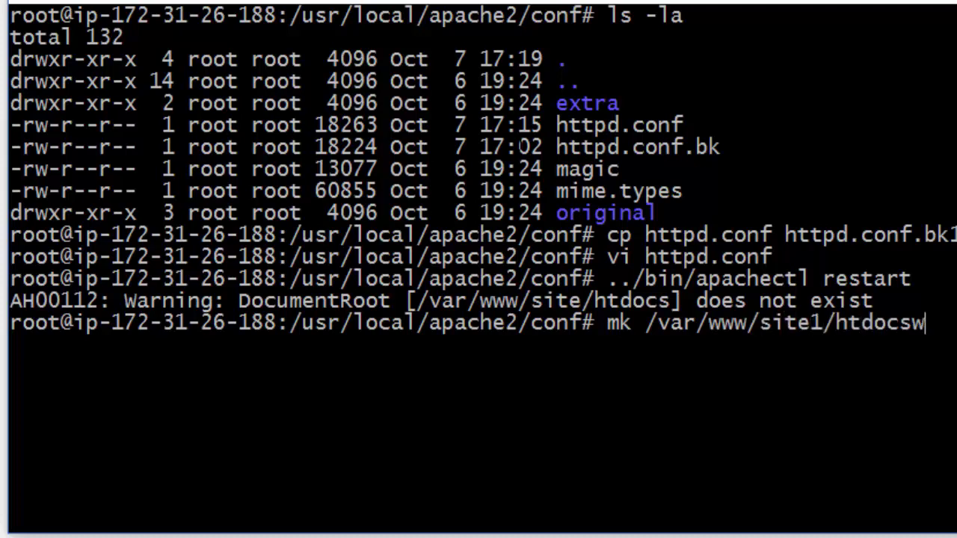
key("BackSpace")
key("Return")
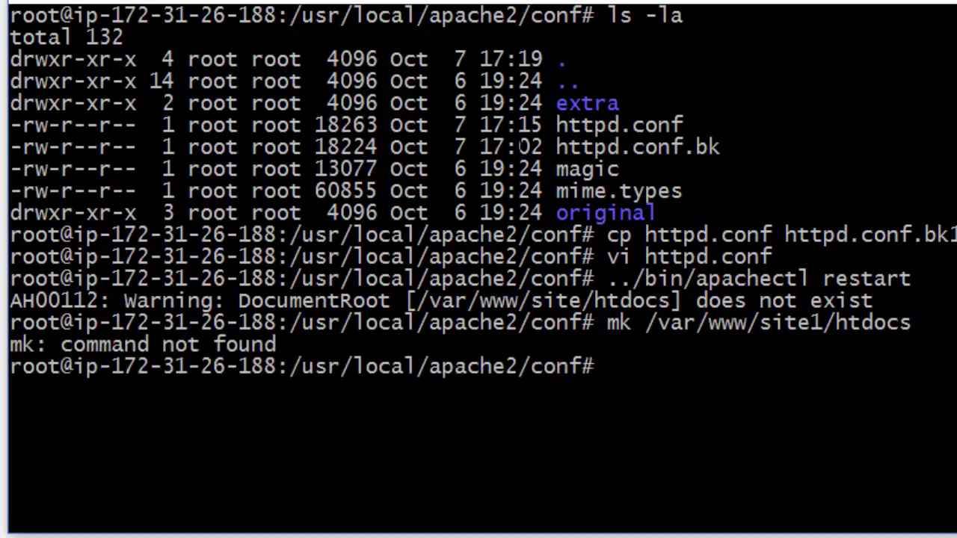
Correct the previous command to mkdir and try to create /var/www/site1/htdocs
key("Up")
key("Left")
key("Left")
key("Left")
key("Left")
key("Left")
key("Left")
key("Left")
key("Left")
key("Left")
key("Left")
key("Left")
key("Left")
key("Left")
key("Left")
key("Left")
key("Left")
key("Left")
key("Left")
key("Left")
key("Left")
key("Left")
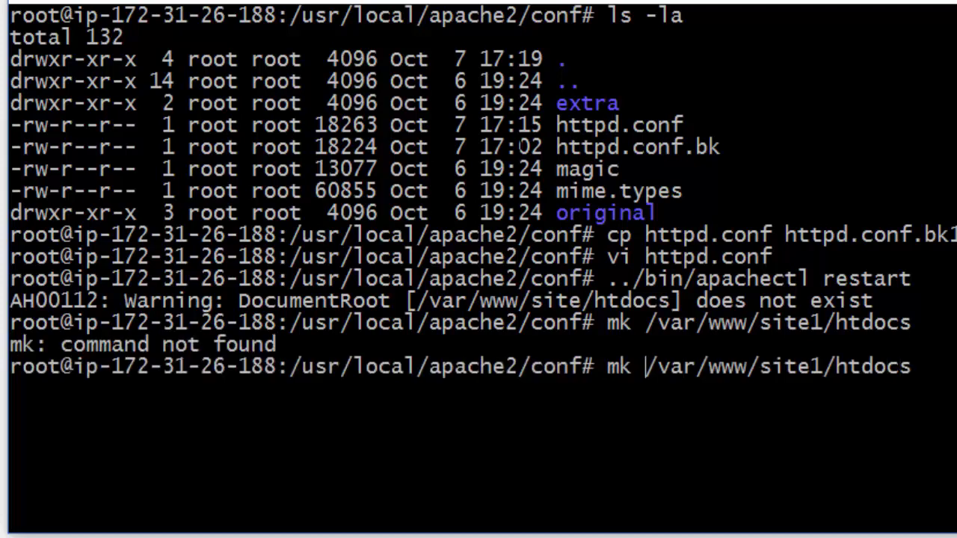
type("dir")
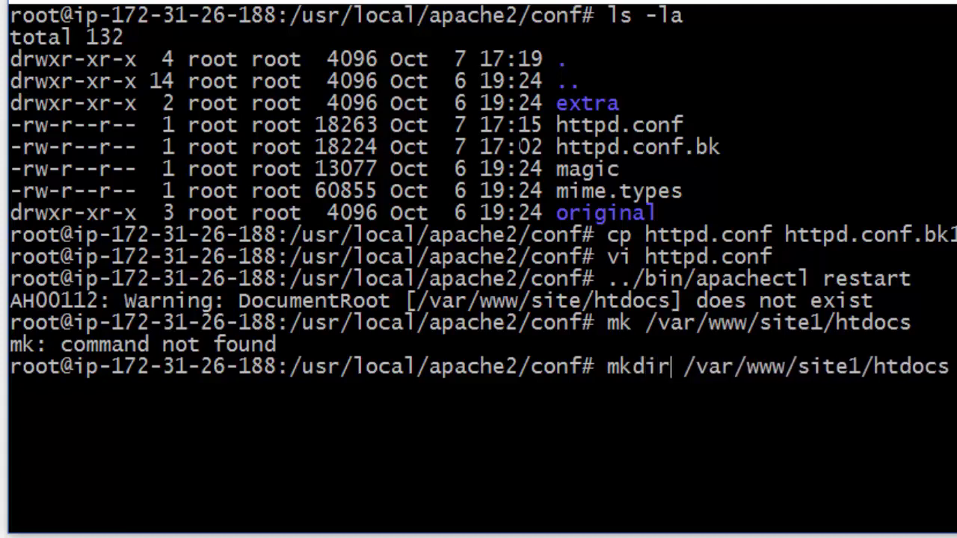
key("Return")
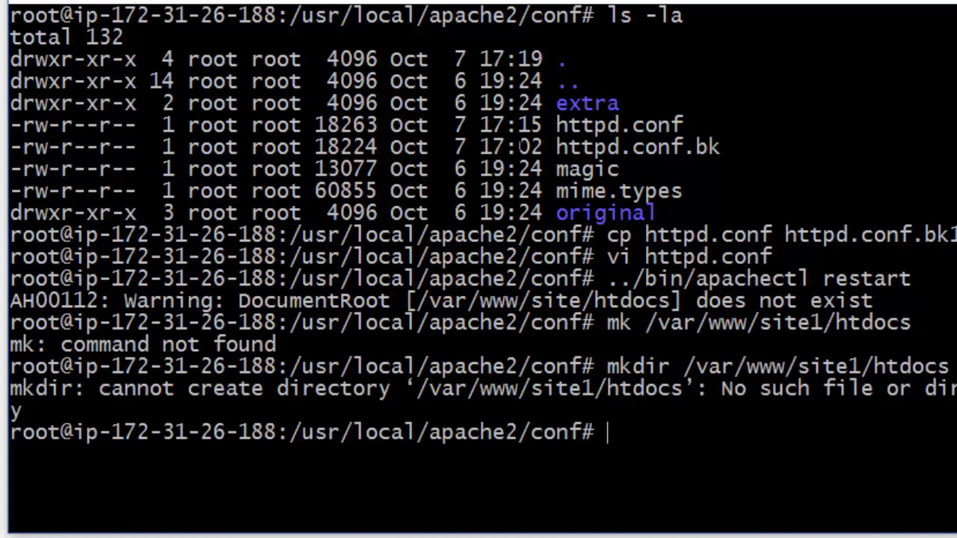
Create /var/www/site1/htdocs together with its parent directories by adding the -p option to the mkdir command
key("Up")
key("Left")
key("Left")
key("Left")
key("Left")
key("Left")
key("Left")
key("Left")
key("Left")
key("Left")
key("Left")
key("Left")
key("Left")
key("Left")
key("Left")
key("Left")
key("Left")
key("Left")
key("Left")
key("Left")
key("Left")
key("Left")
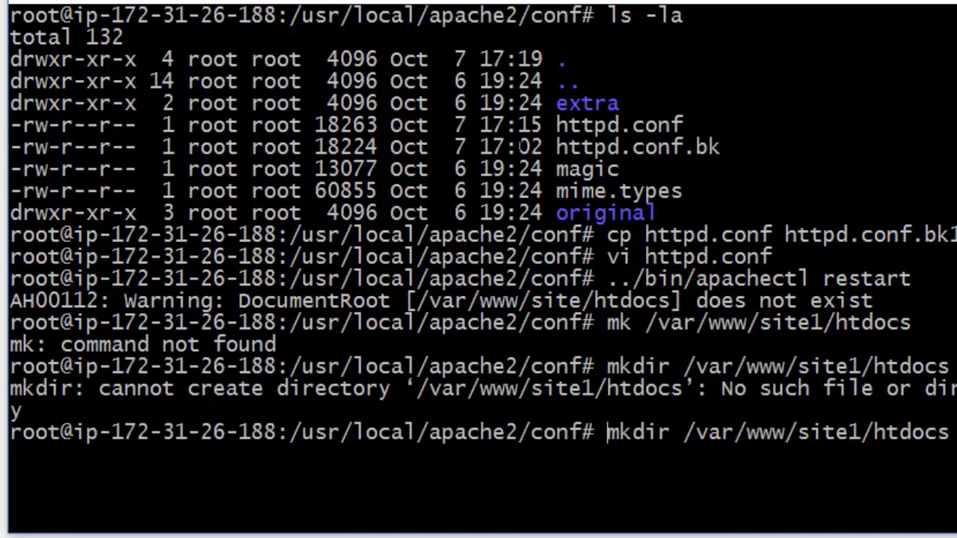
key("Right")
key("Right")
key("Right")
key("Right")
key("Right")
key("Right")
type("-p")
key("Return")
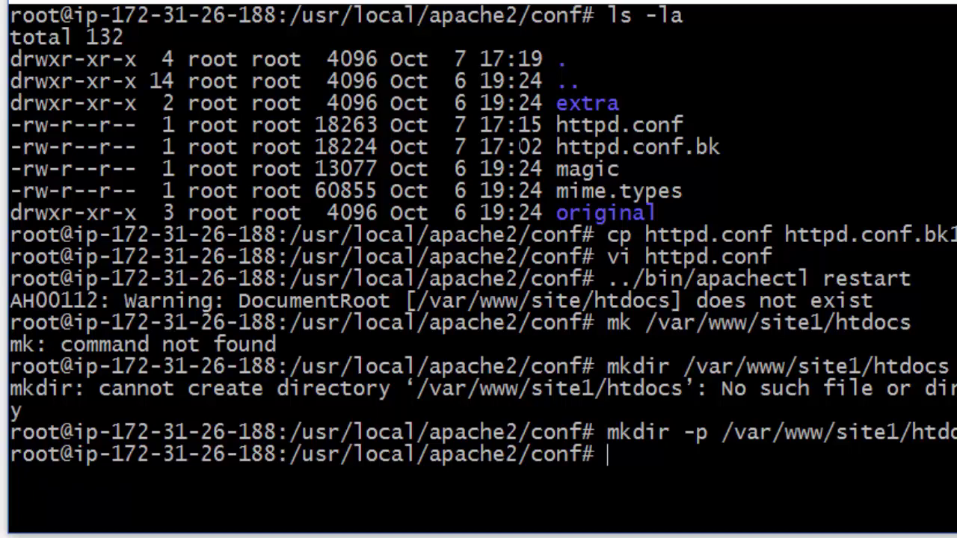
Restart Apache again by rerunning ../bin/apachectl restart from the command history
key("Up")
key("Up")
key("Up")
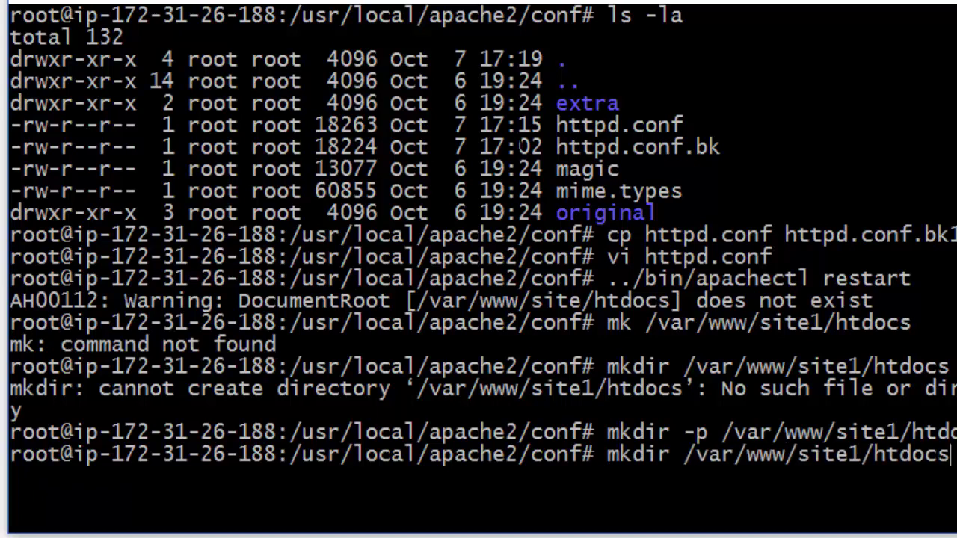
key("Up")
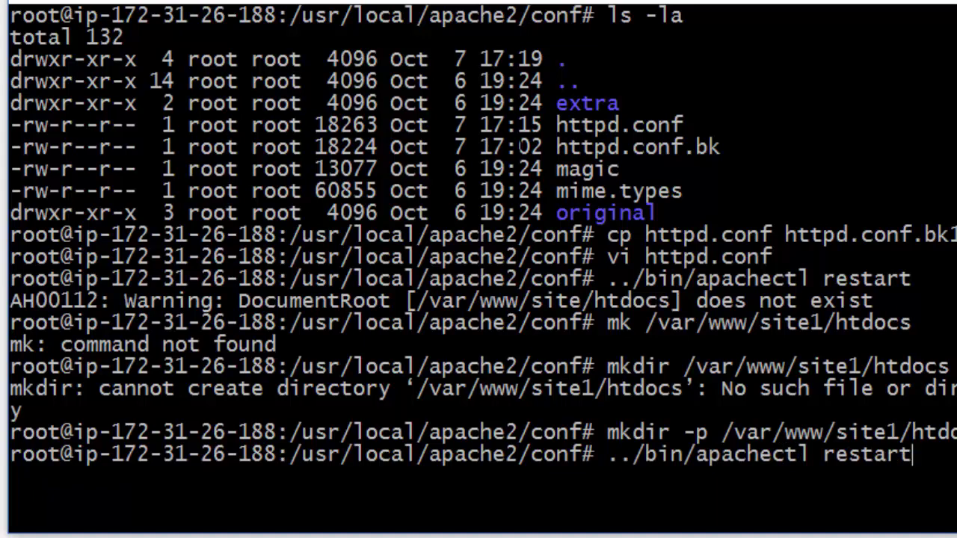
key("Return")
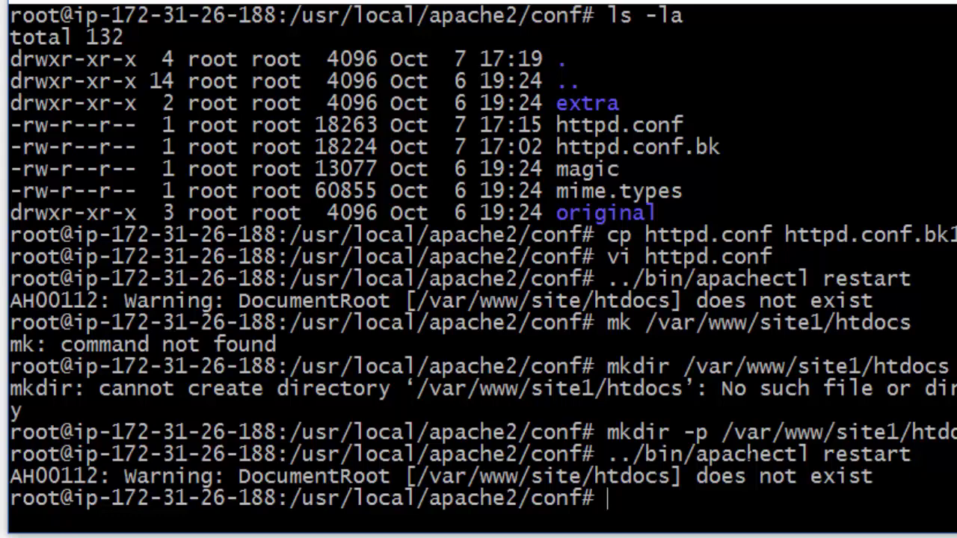
Reopen httpd.conf in vi and jump to the end of the file
left_click_drag(823, 432, 925, 433)
left_click(644, 453)
type("vi httpd.conf")
key("Return")
type(":1000")
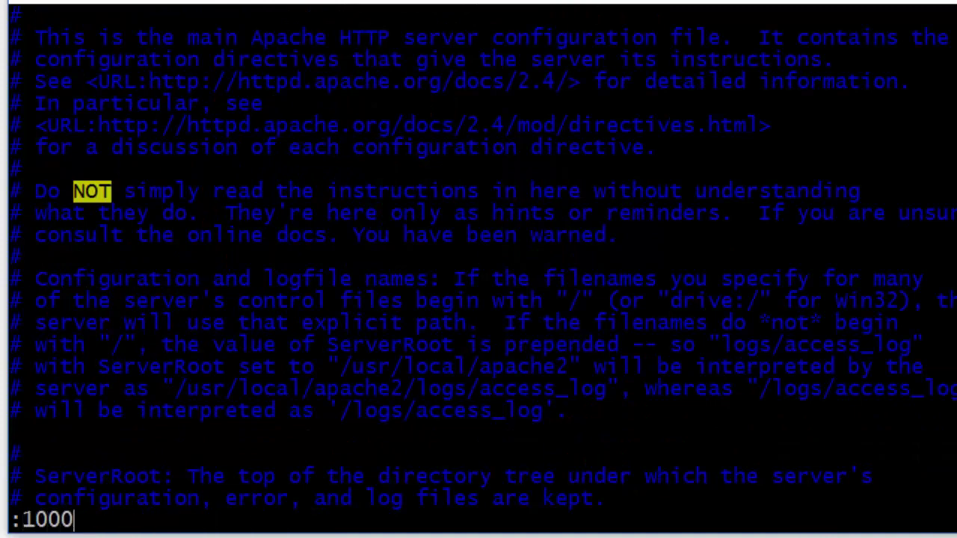
key("Return")
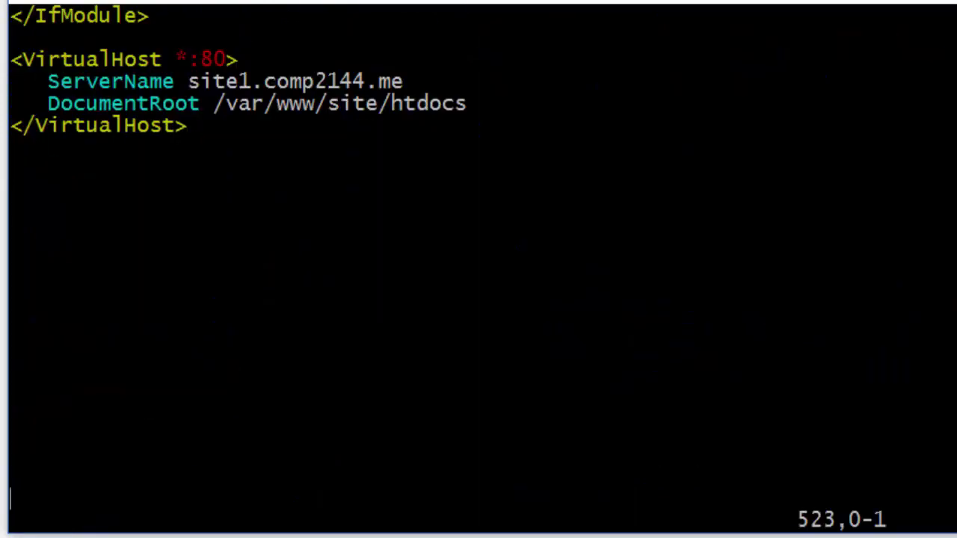
Change the DocumentRoot path in the VirtualHost block to /var/www/site1/htdocs
key("Up")
key("Down")
key("Up")
key("Up")
key("Up")
key("Up")
key("Up")
key("Up")
key("Up")
key("Up")
key("Up")
key("Up")
key("Up")
key("Up")
key("Up")
key("Up")
key("Up")
key("Up")
key("Up")
key("Up")
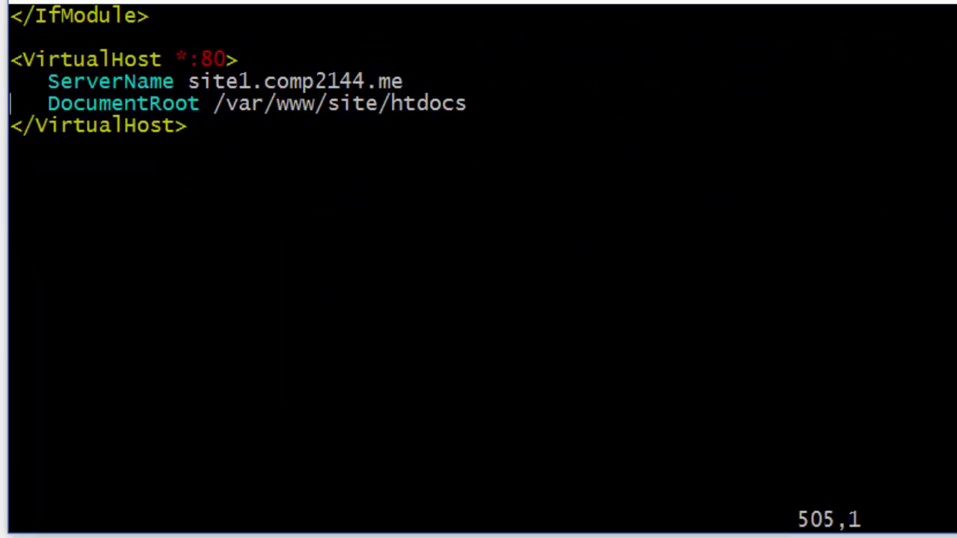
key("Right")
key("Right")
key("Right")
key("Right")
key("Right")
key("Right")
key("Right")
key("Right")
key("Right")
key("Right")
key("Right")
key("Right")
key("Right")
key("Right")
key("Right")
key("Right")
key("Right")
key("Right")
key("Right")
key("Right")
key("Left")
key("Left")
type("ite1")
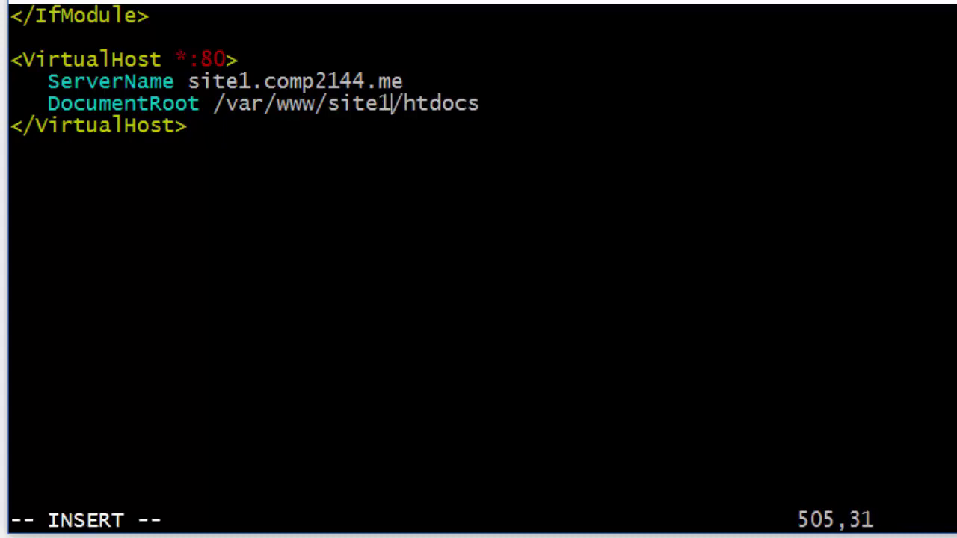
Save httpd.conf, quit vi and restart Apache with ../bin/apachectl restart
key("Escape")
type(":wq")
key("Return")
key("Up")
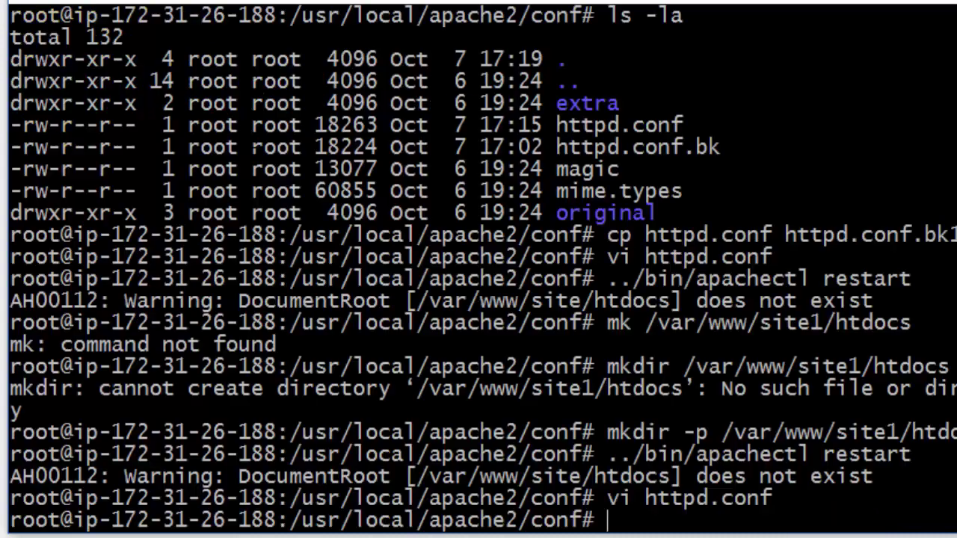
key("Up")
key("Return")
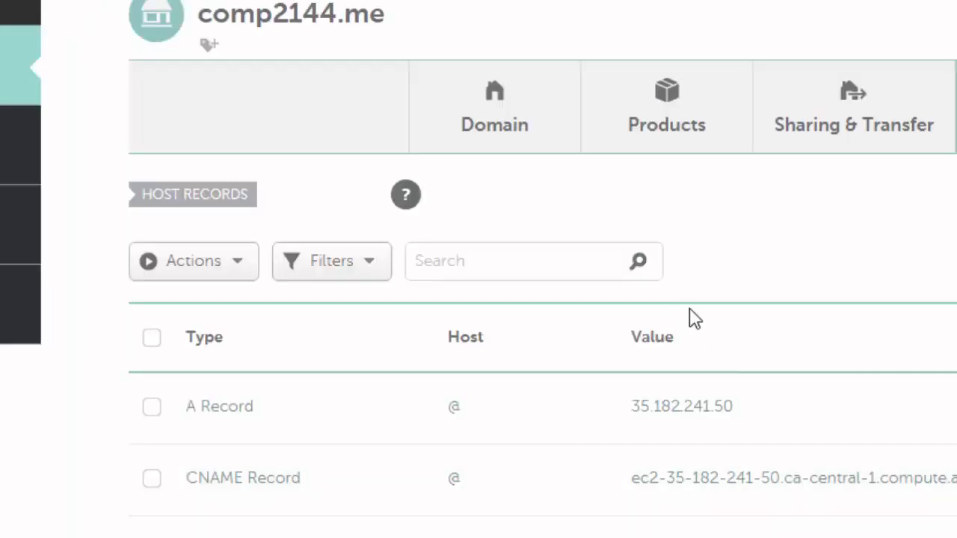
Add a new A Record with the host site1 to the comp2144.me host records in the Advanced DNS page
scroll(694, 320, "down", 3)
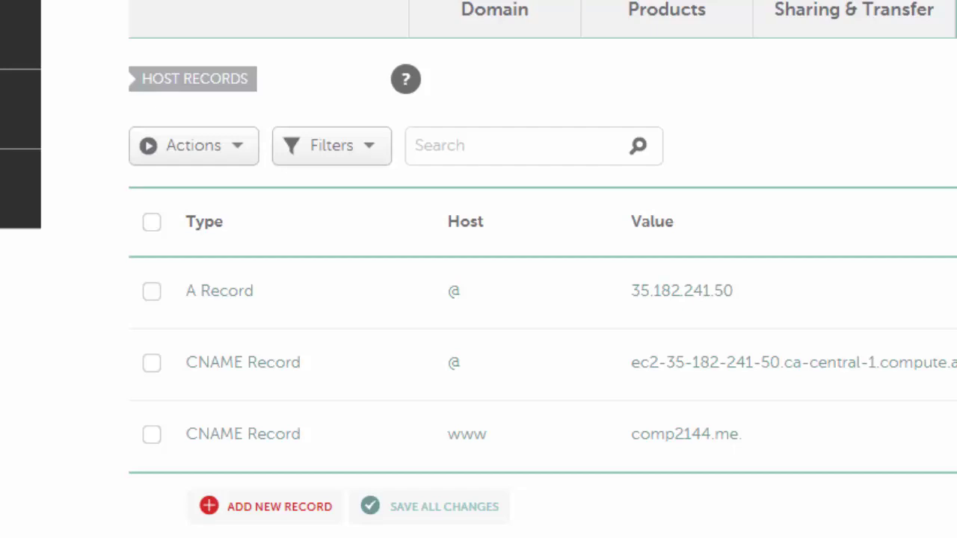
left_click(288, 509)
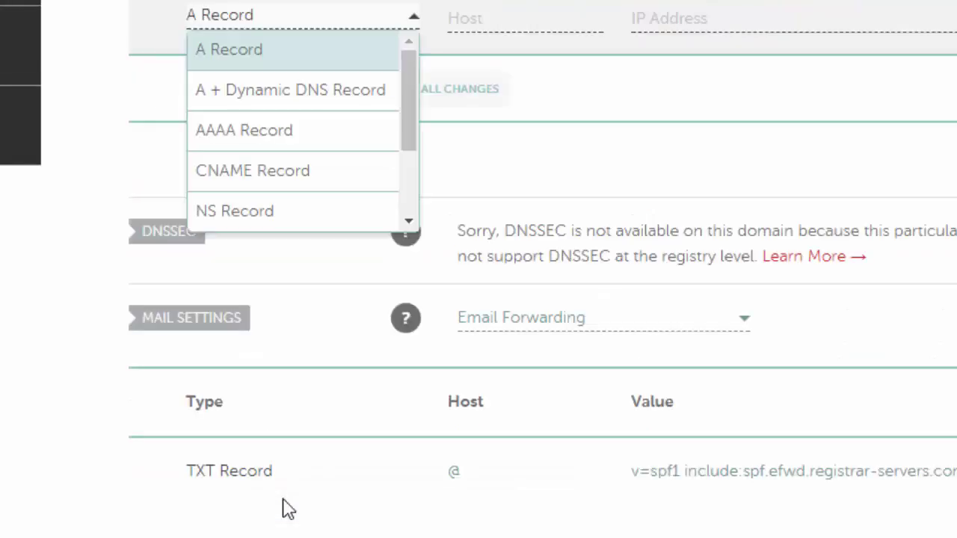
left_click(240, 65)
scroll(513, 353, "up", 3)
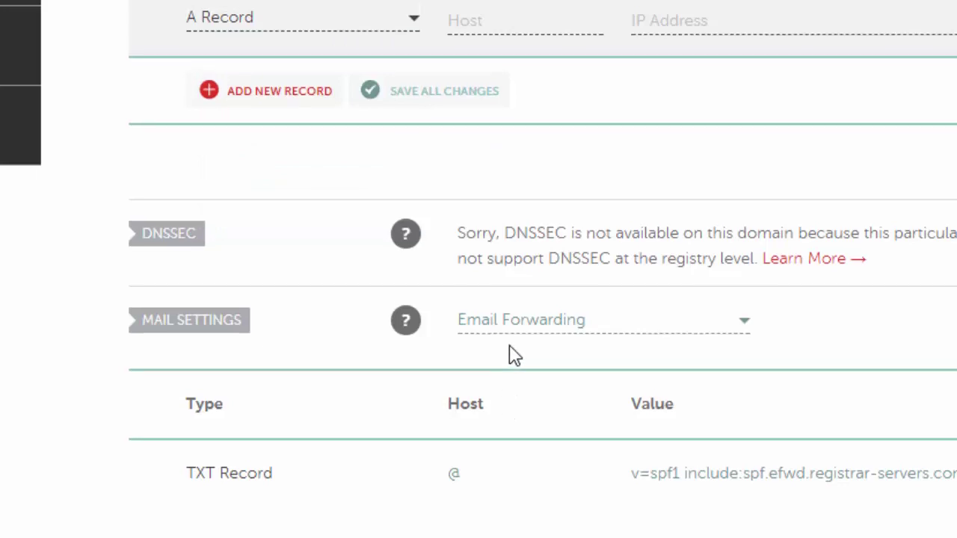
scroll(516, 336, "up", 1)
left_click(466, 284)
type("site1")
key("Tab")
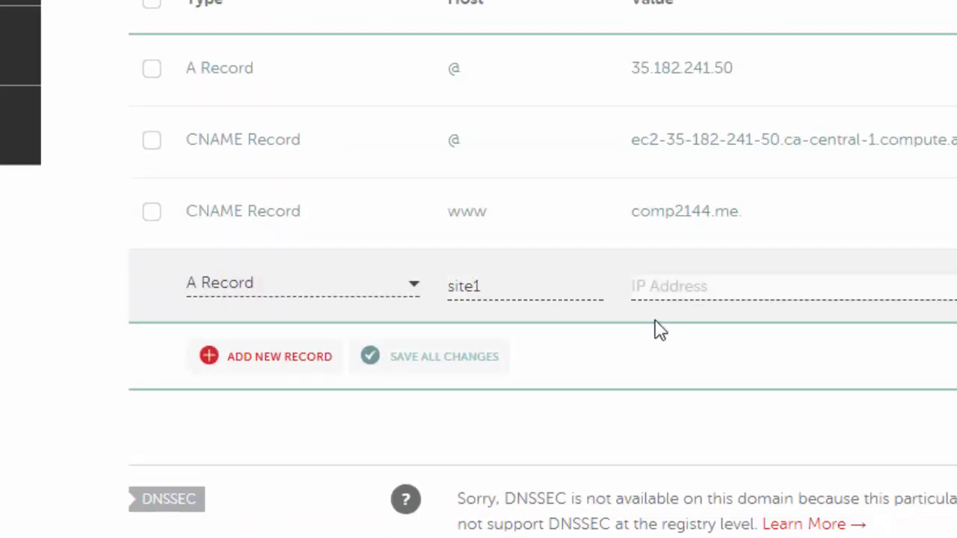
Copy the IP address 35.182.241.50 from the @ A Record into the site1 record's value and submit it
left_click_drag(745, 66, 630, 73)
key("ctrl+c")
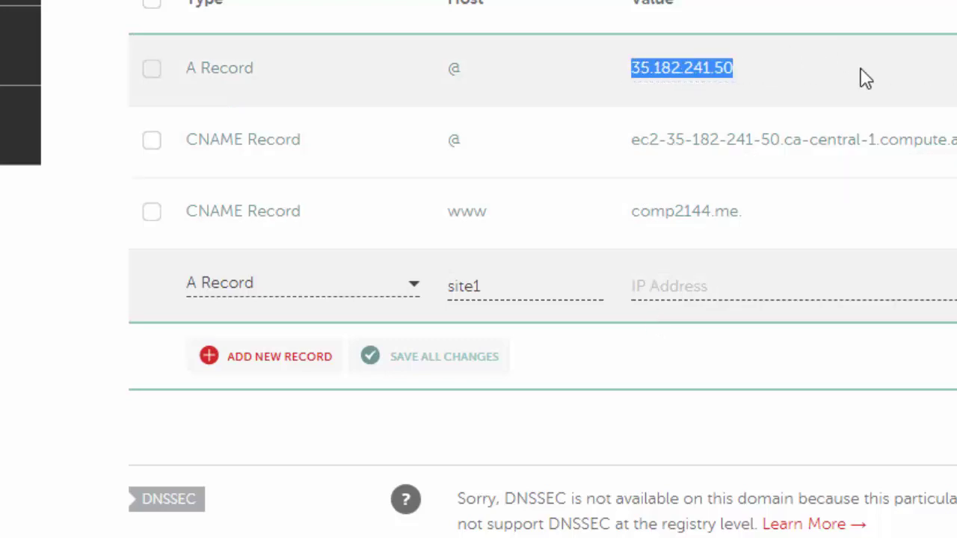
left_click(708, 294)
key("ctrl+v")
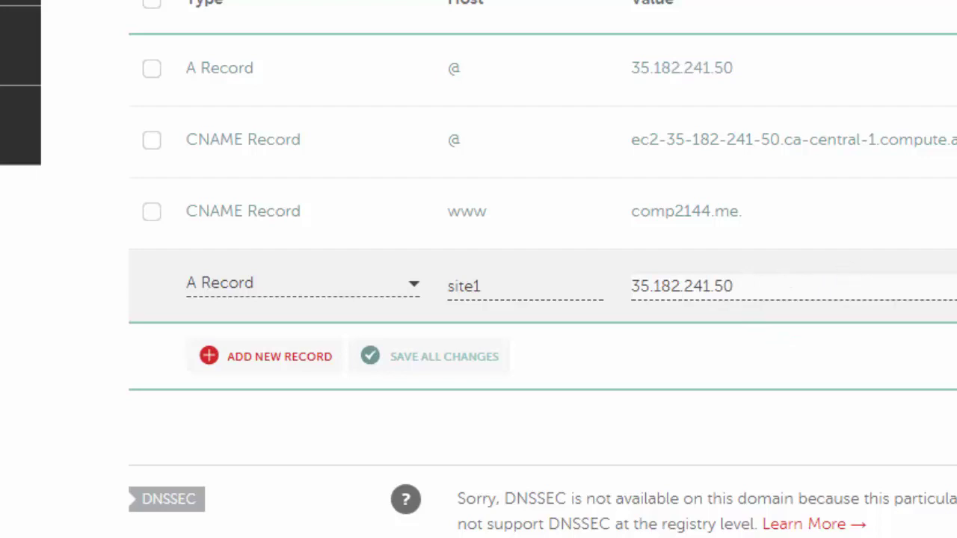
key("Return")
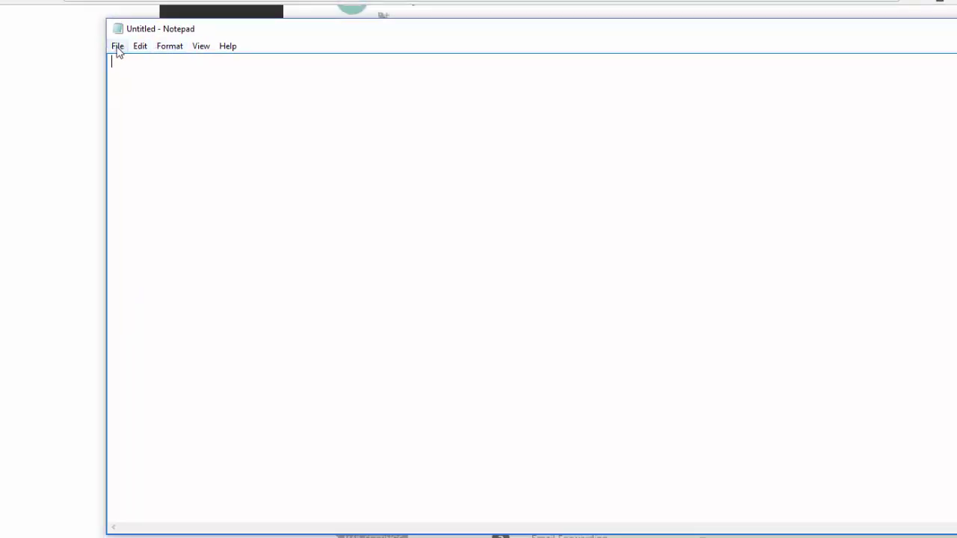
In Notepad, open the hosts file from C:\Windows\System32\drivers\etc with All Files shown
left_click(117, 47)
left_click(112, 75)
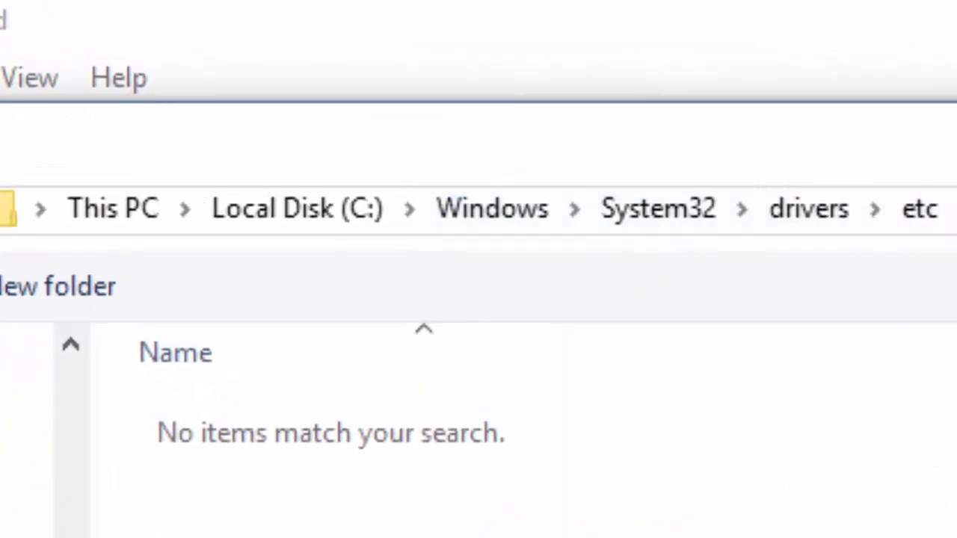
left_click(666, 484)
left_click(598, 518)
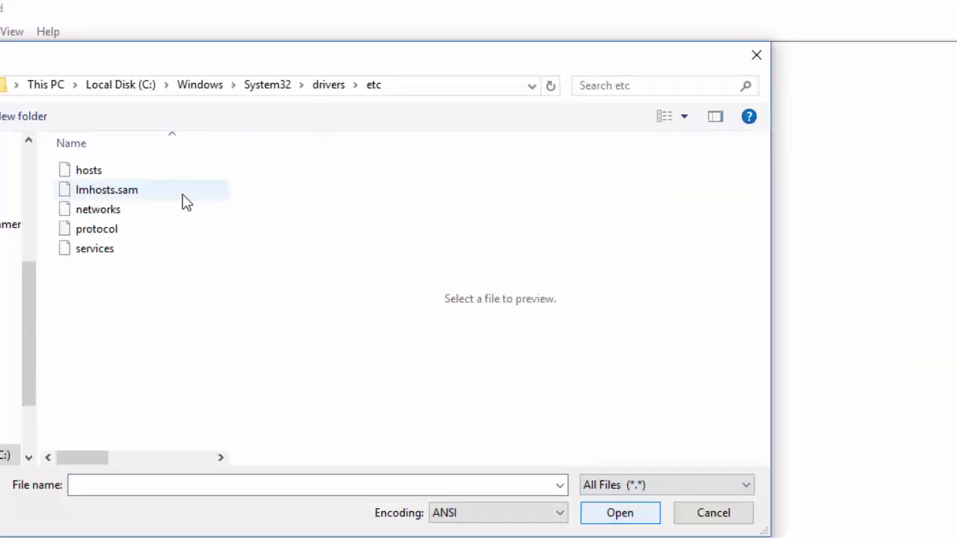
left_click(101, 171)
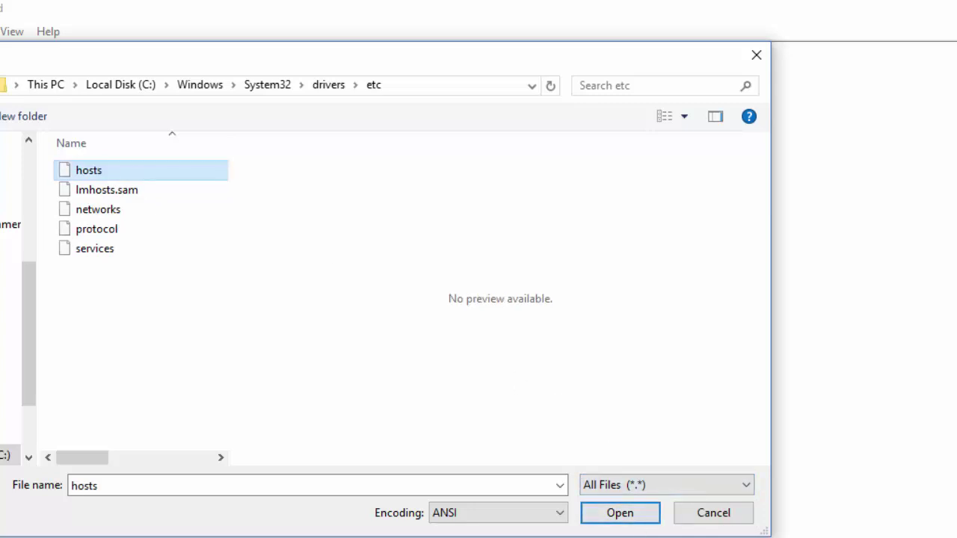
key("Return")
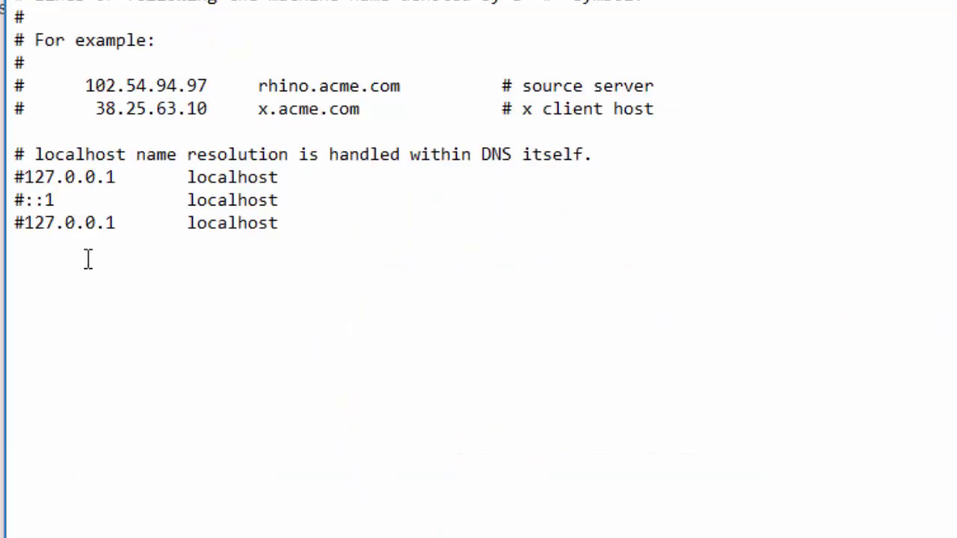
Add the entry "35.182.241.50 site1.comp2144.me" below the localhost lines of the hosts file
left_click(62, 282)
type("35.182.241.50")
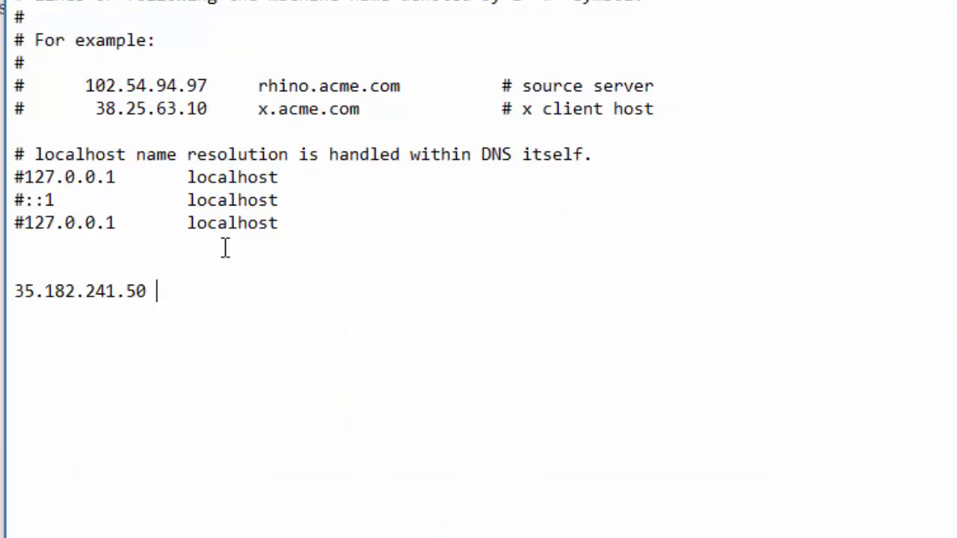
type(" site1.gblear")
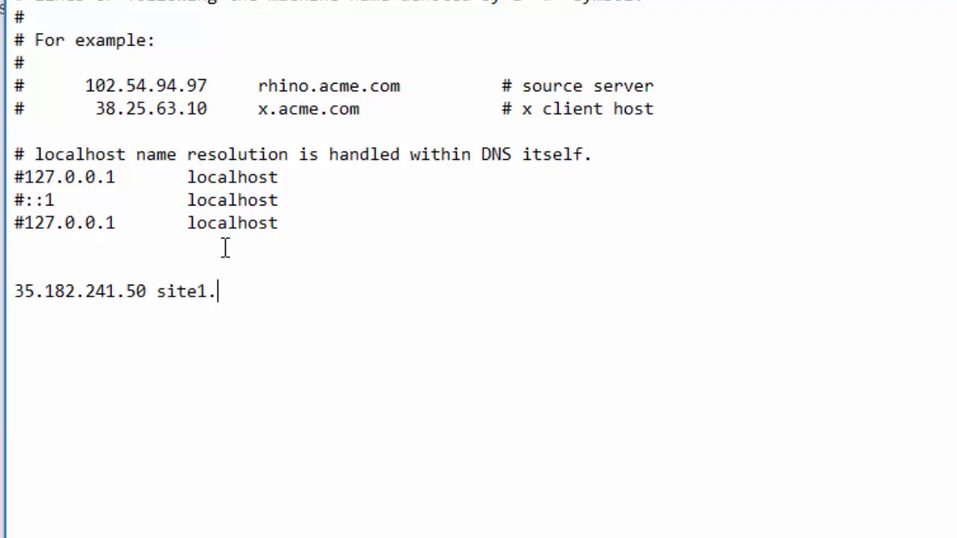
key("BackSpace")
key("BackSpace")
key("BackSpace")
key("BackSpace")
key("BackSpace")
key("BackSpace")
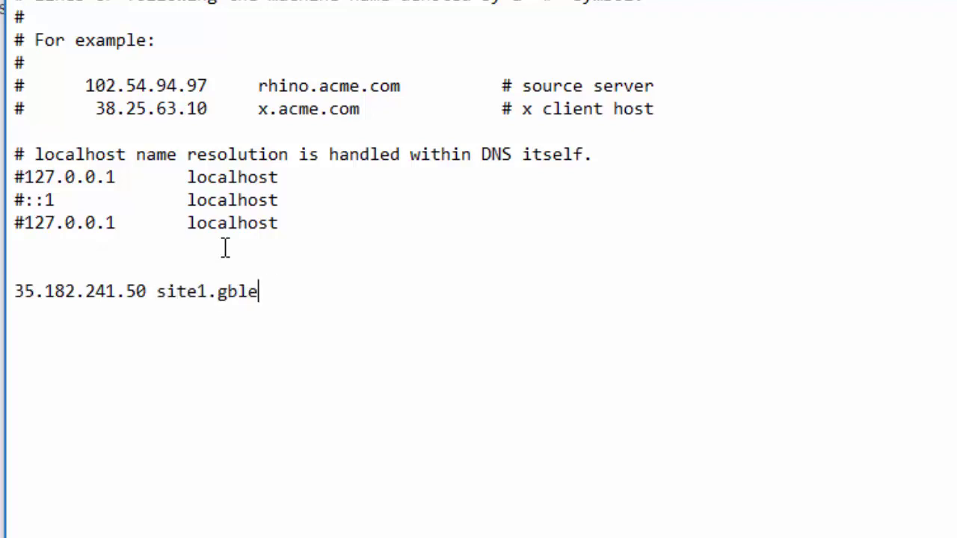
type("comp2144.me")
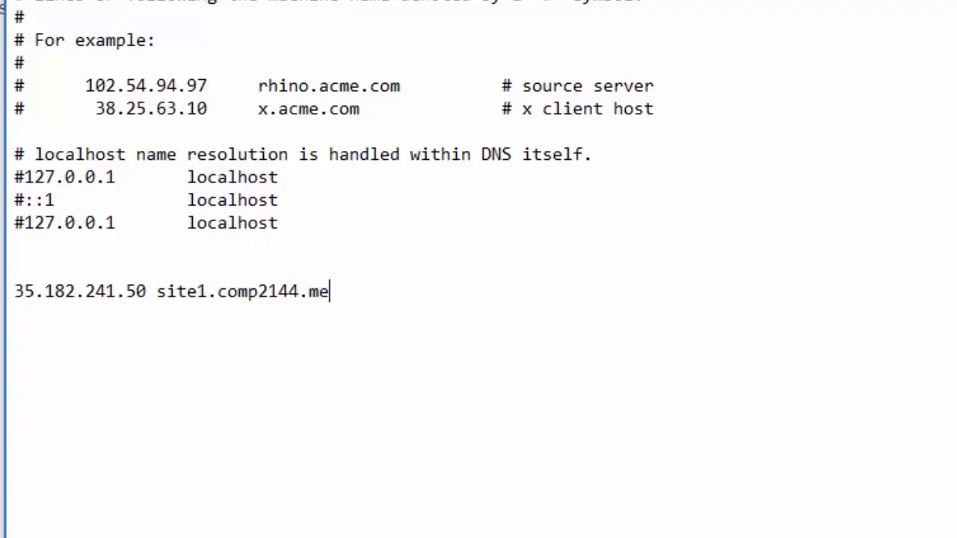
Copy the hostname site1.comp2144.me from the hosts entry and load it in the browser tab showing comp2144.me
left_click_drag(337, 294, 154, 295)
key("ctrl+c")
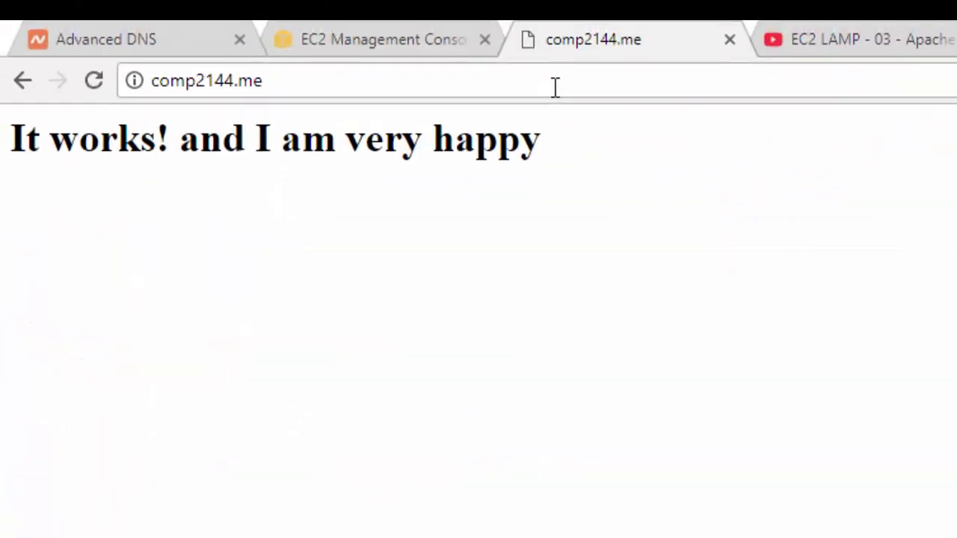
left_click(553, 86)
key("ctrl+v")
key("Return")
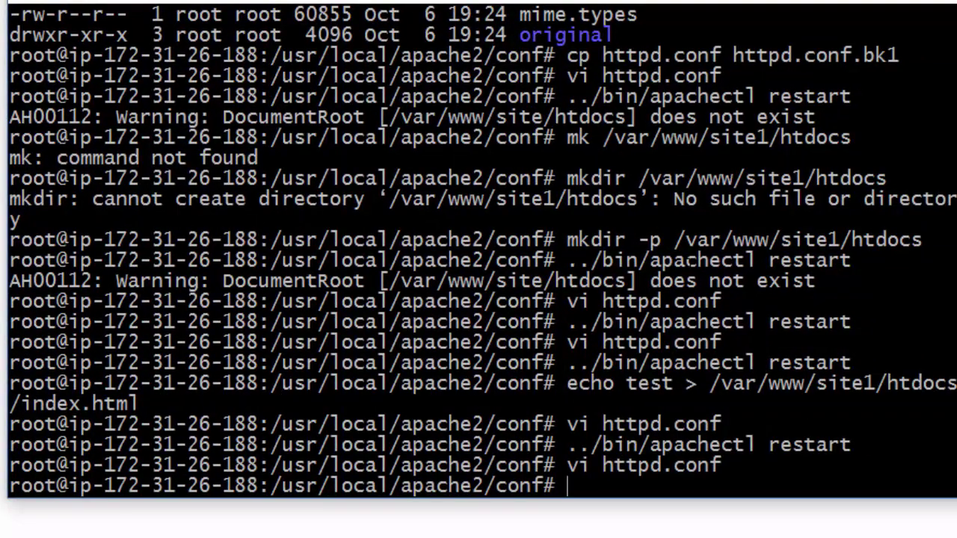
In the server terminal, reopen httpd.conf in vi and jump to the end of the file
key("Up")
key("Up")
key("Up")
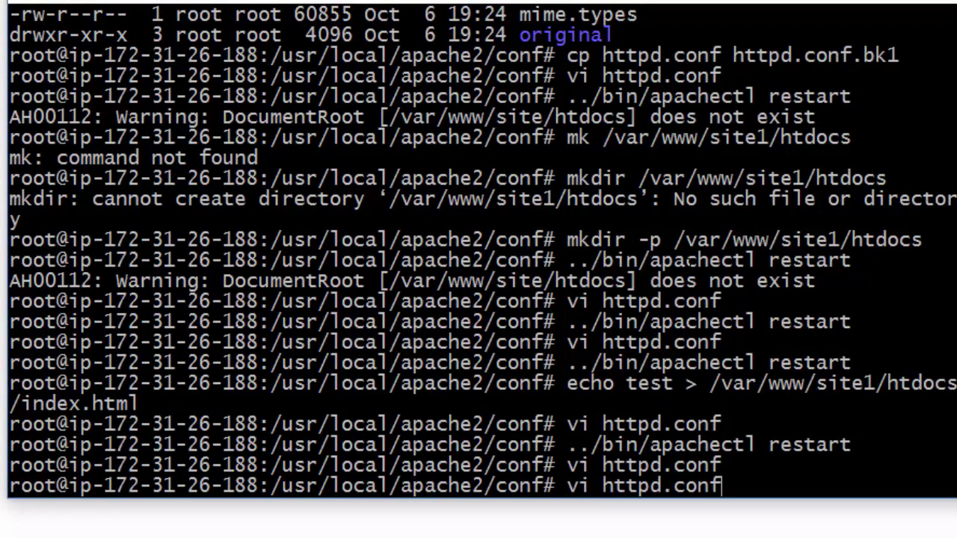
key("Down")
key("Up")
key("Return")
type(":1000")
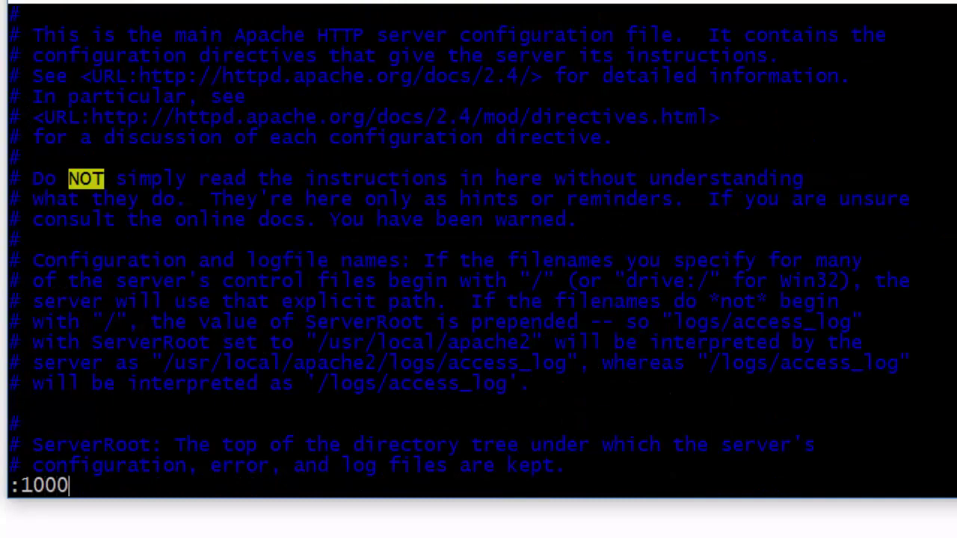
key("Return")
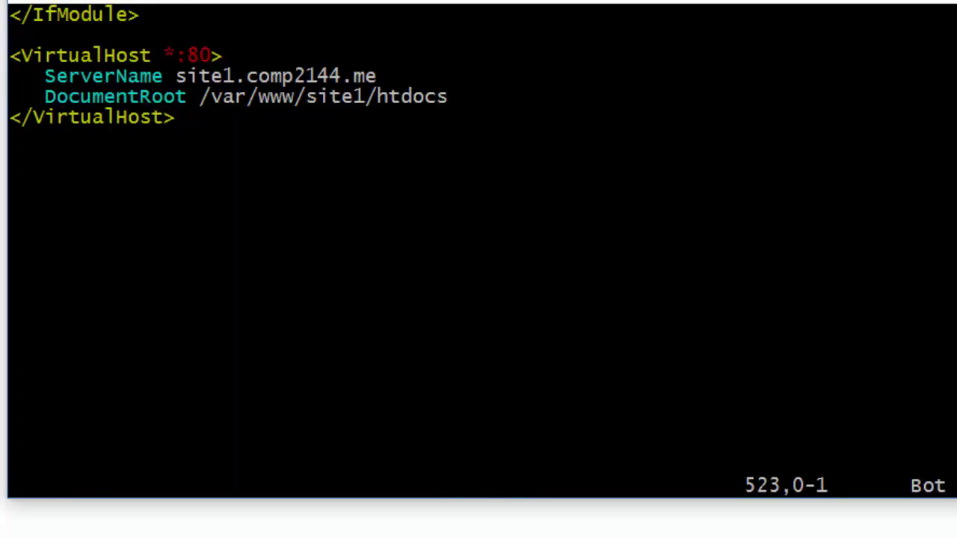
Insert an empty <Directory /var/www/site1/htdocs> block with its closing tag below the DocumentRoot line in the VirtualHost block
key("Up")
key("Up")
key("Up")
key("Up")
key("Up")
key("Up")
key("Up")
key("Up")
key("Up")
key("Up")
key("Up")
key("Up")
key("Up")
key("Up")
key("Up")
key("Up")
key("Up")
key("Up")
key("Up")
key("Down")
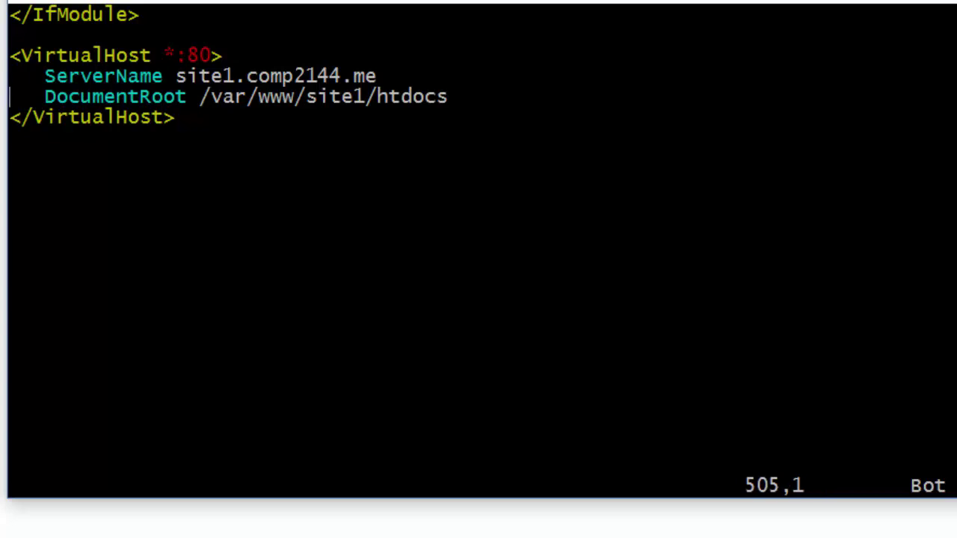
type("o   ")
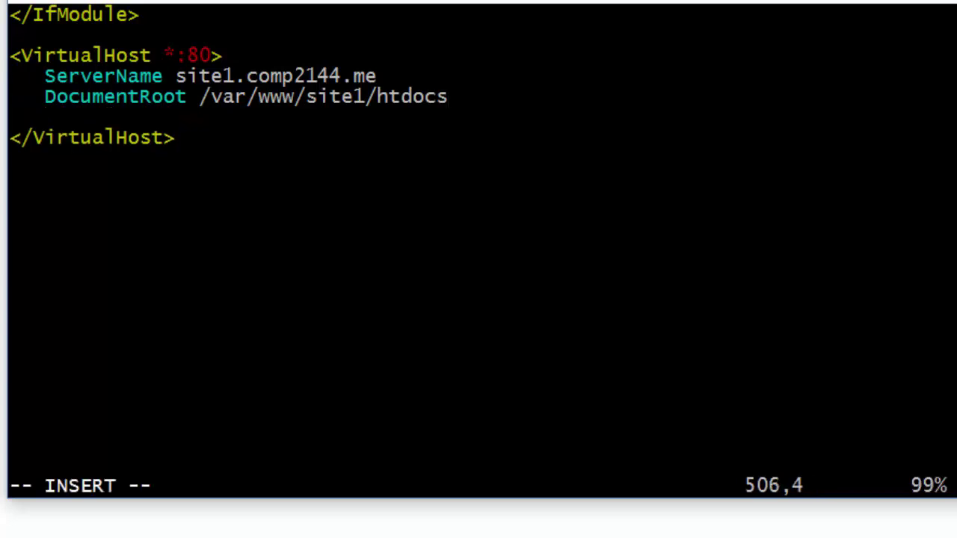
type("<Direct")
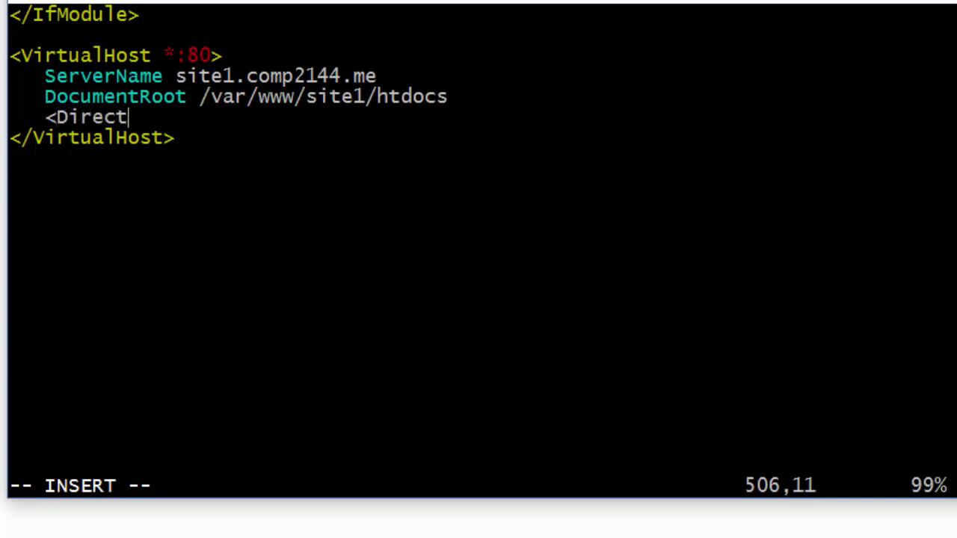
type("ory /var/")
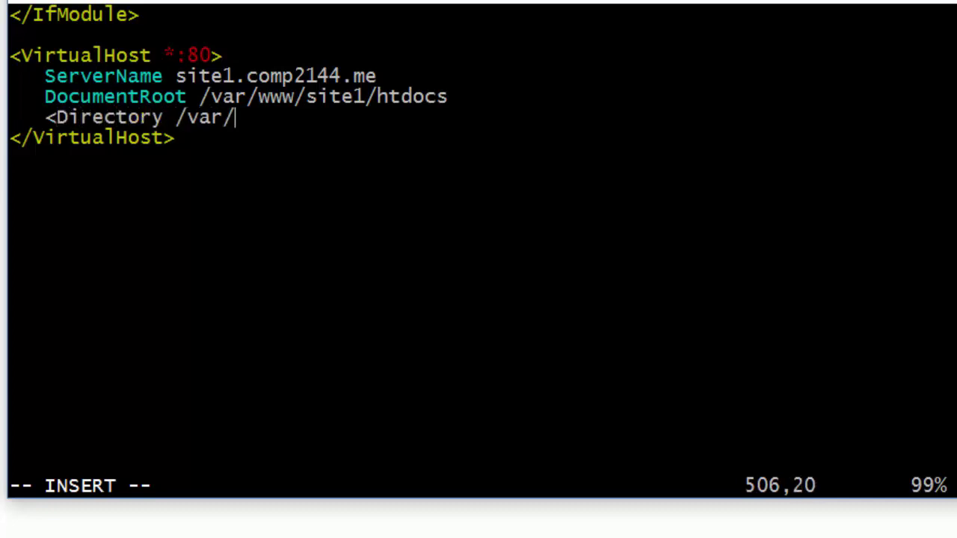
type("www/site1/htdocs")
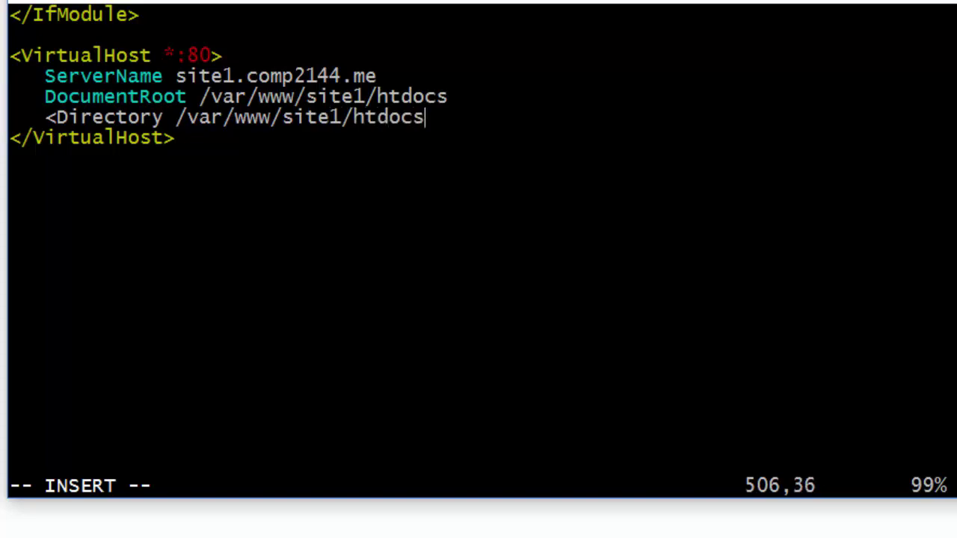
type(">")
key("Return")
key("Return")
type("</Dire")
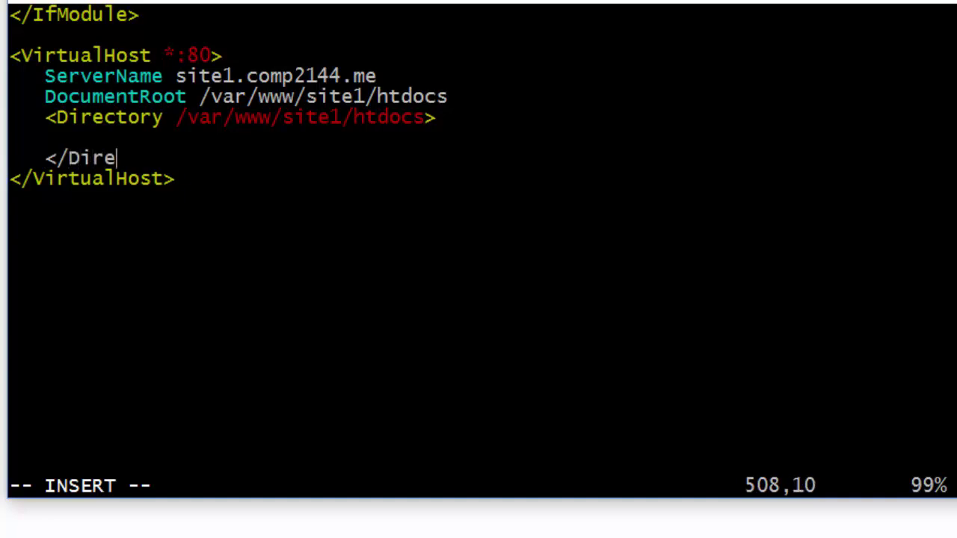
type("ctory>")
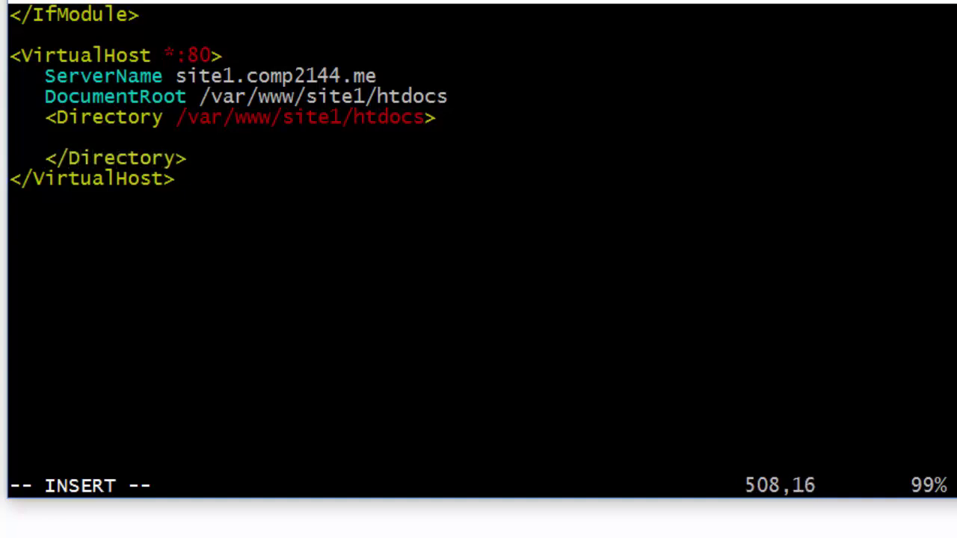
Add "Require all granted" inside the Directory block, then save httpd.conf and quit vi
key("Up")
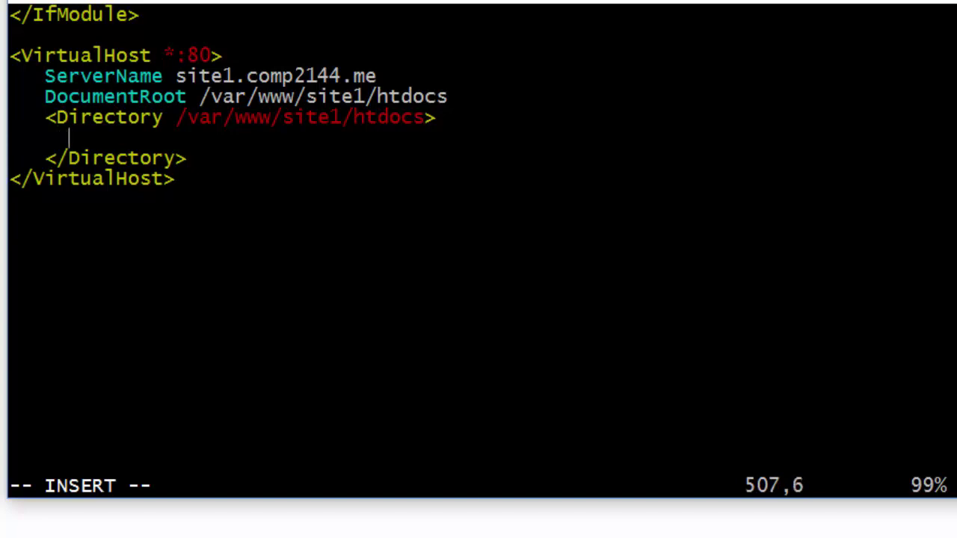
type("Require a")
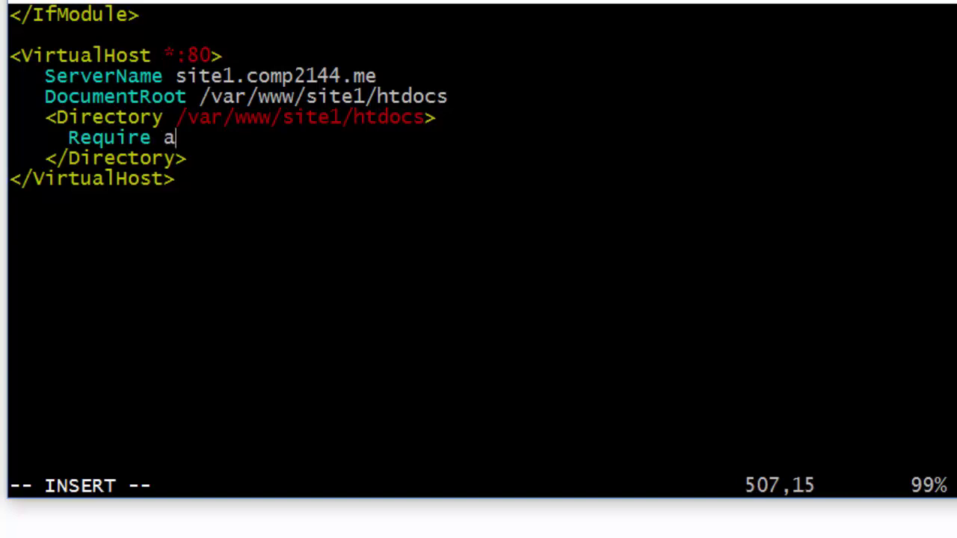
type("ll granted")
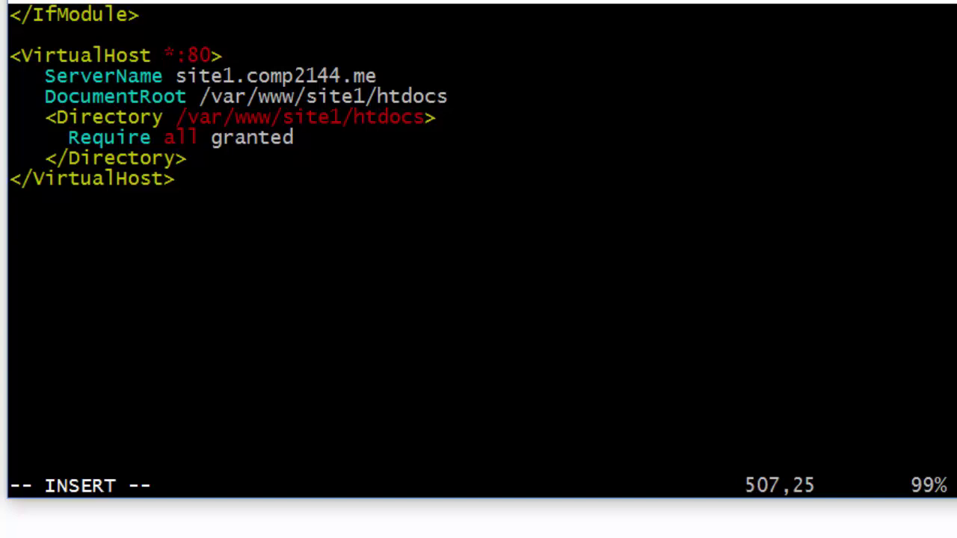
key("Escape")
type(":wq")
key("Return")
Restart Apache with ../bin/apachectl restart and reload site1.comp2144.me in the browser
key("Up")
key("Up")
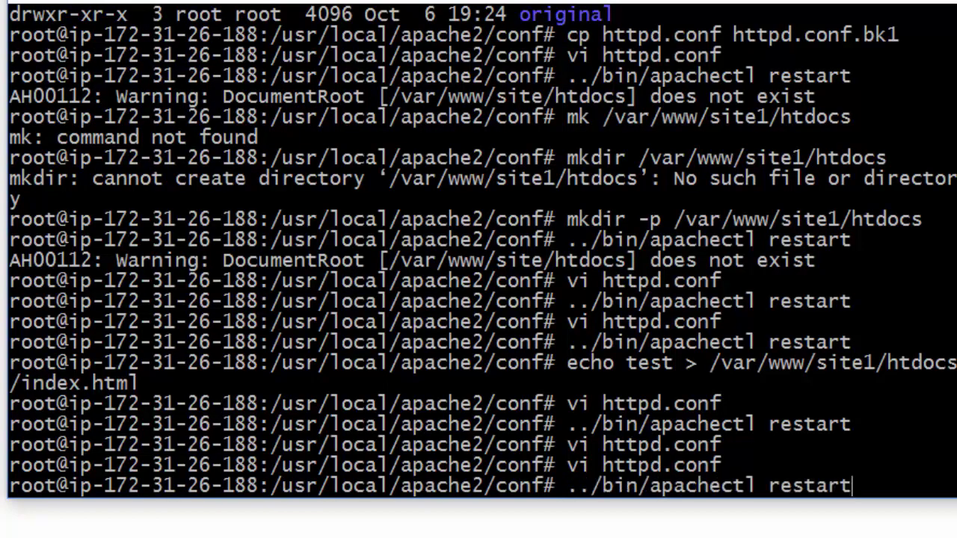
key("Return")
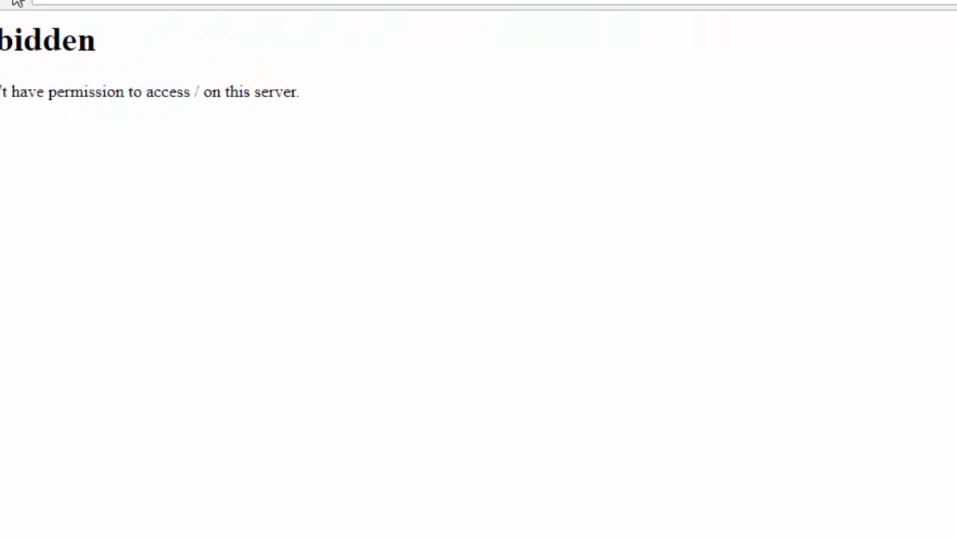
left_click(81, 54)
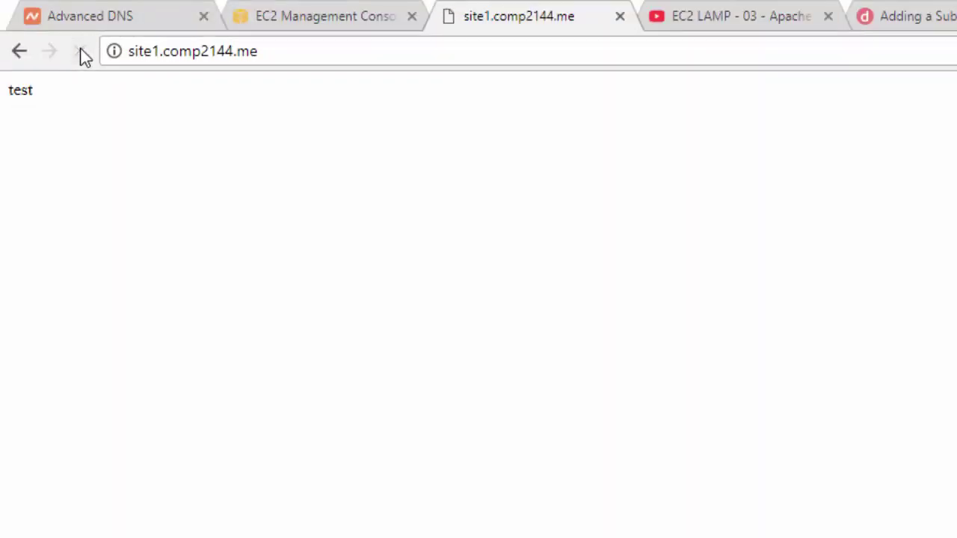
Write "test file" to /var/www/site1/htdocs/index.html from the server terminal and reload site1.comp2144.me in the browser
left_click(80, 54)
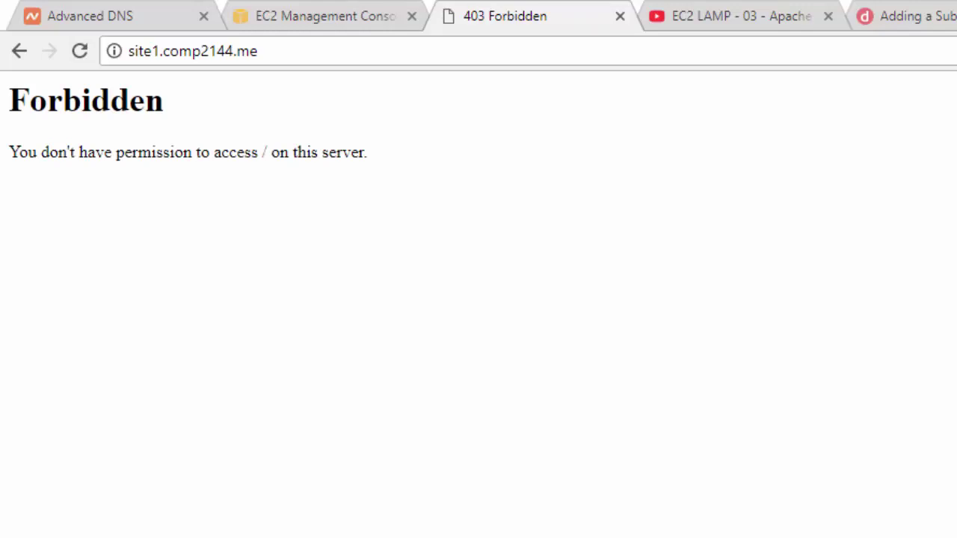
key("alt+Tab")
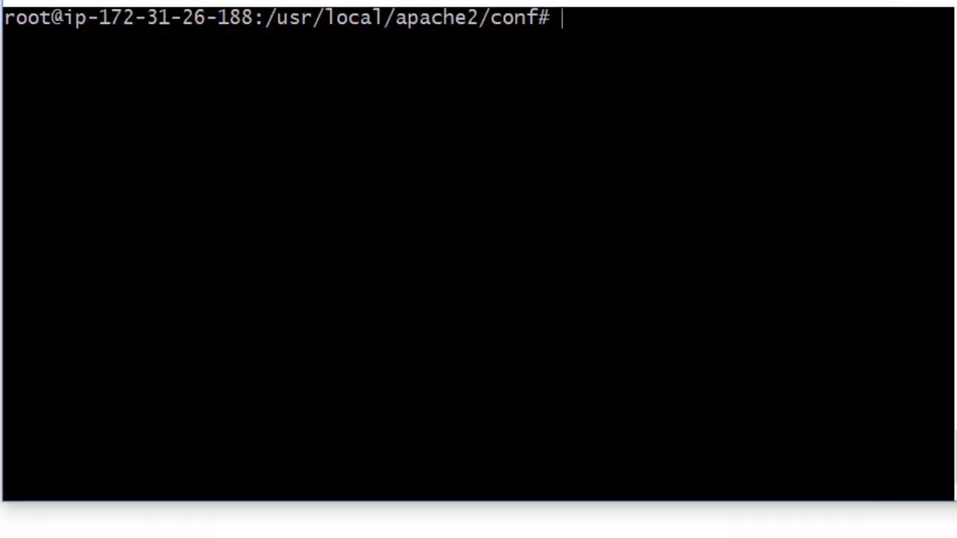
type("echo test file > ")
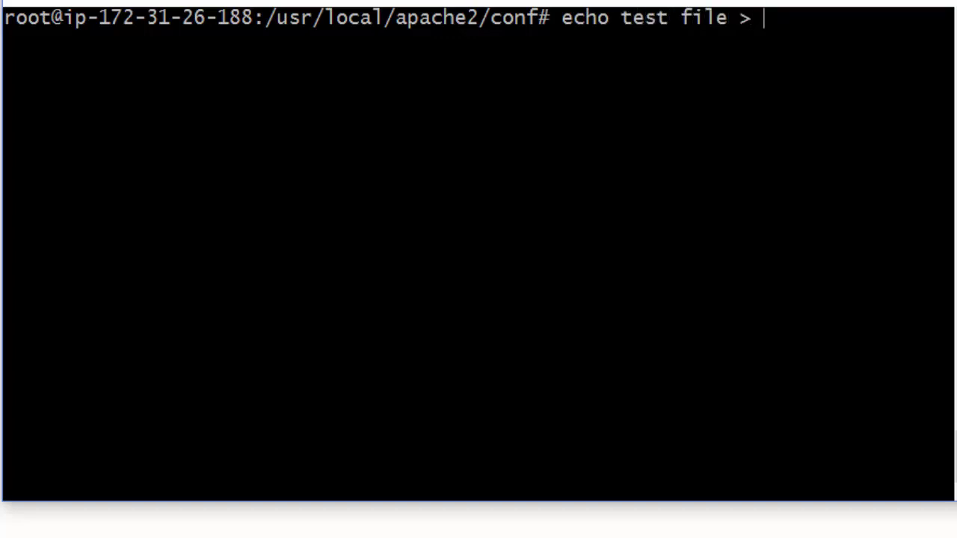
type("/var/ww")
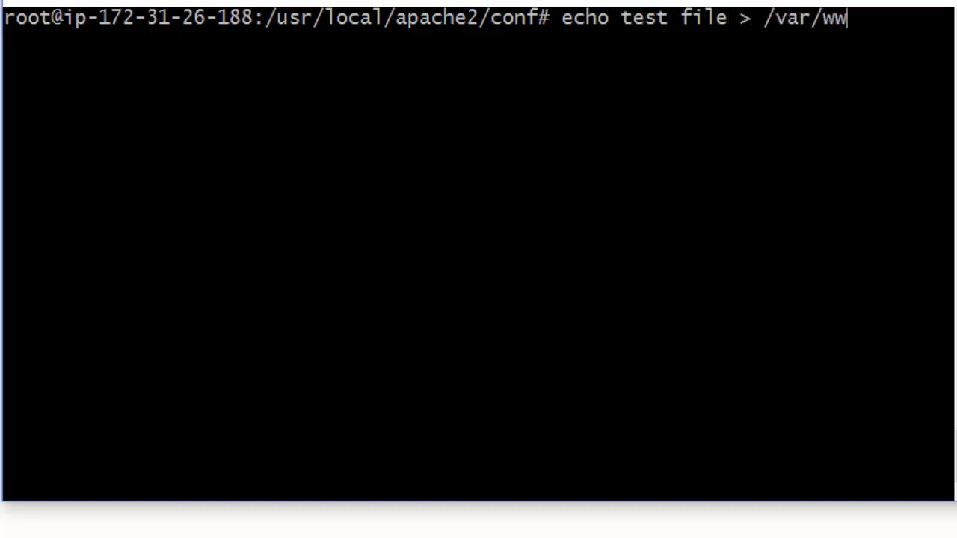
type("w/site1/htdocs/index.html")
key("Return")
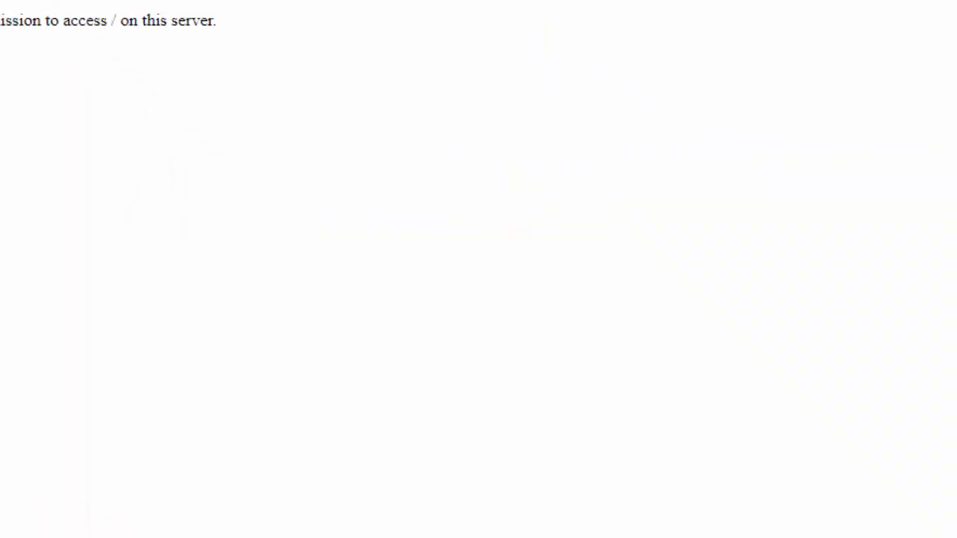
left_click(81, 49)
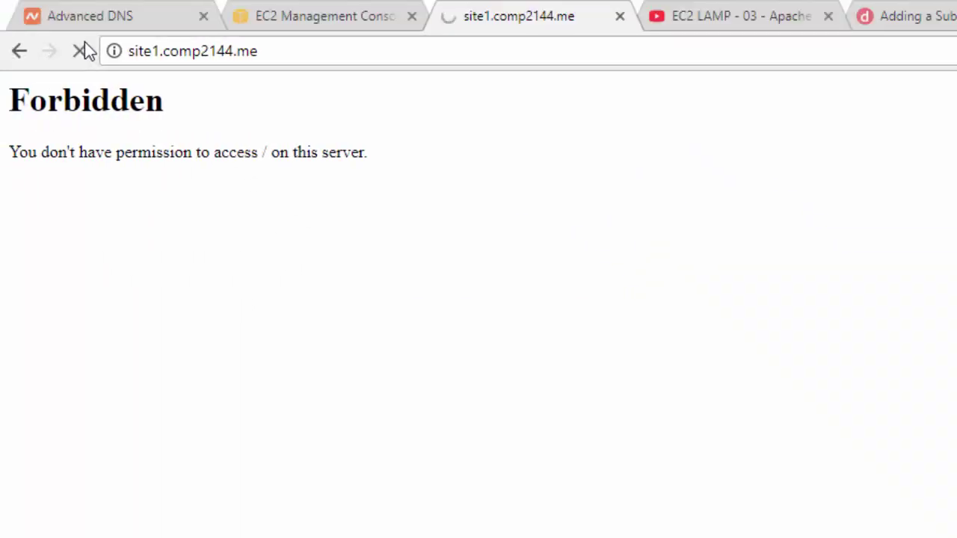
left_click_drag(64, 89, 2, 93)
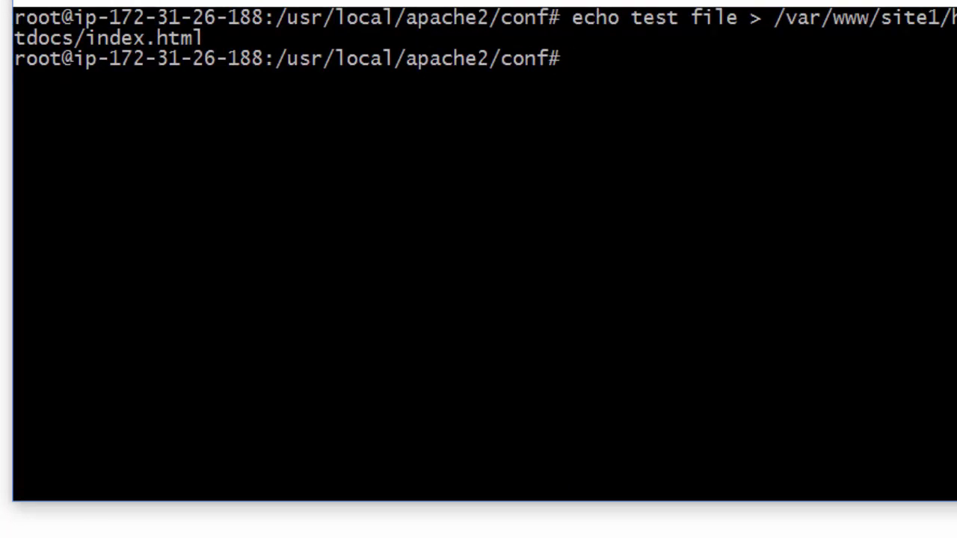
Delete /var/www/site1/htdocs/index.html in the server terminal
type("rm /var/www/")
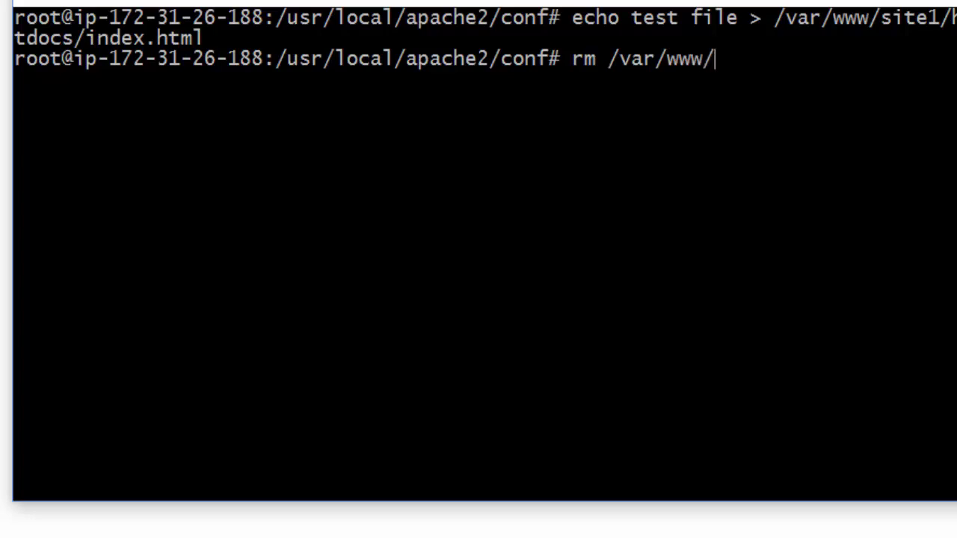
type("site1/h")
key("Tab")
type("h")
key("Tab")
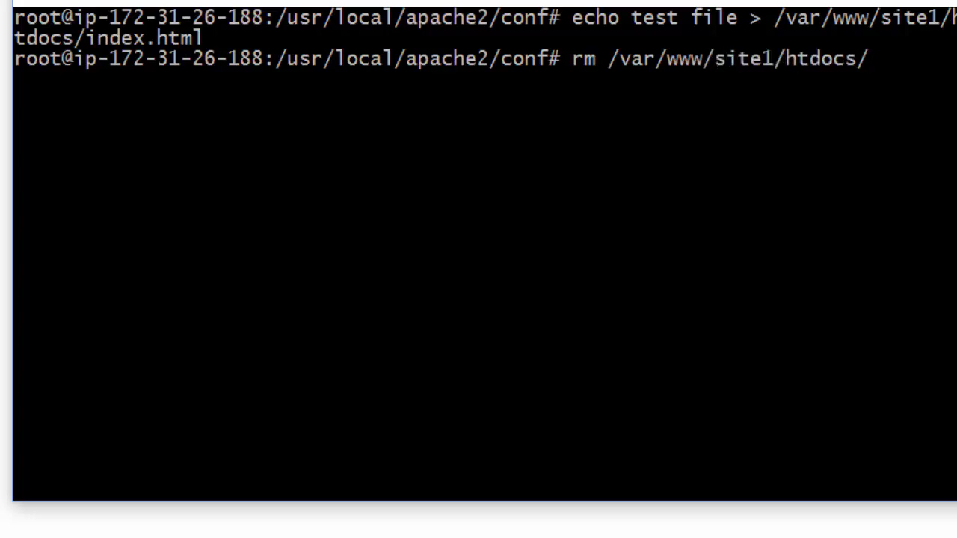
type("i")
key("Tab")
key("Return")
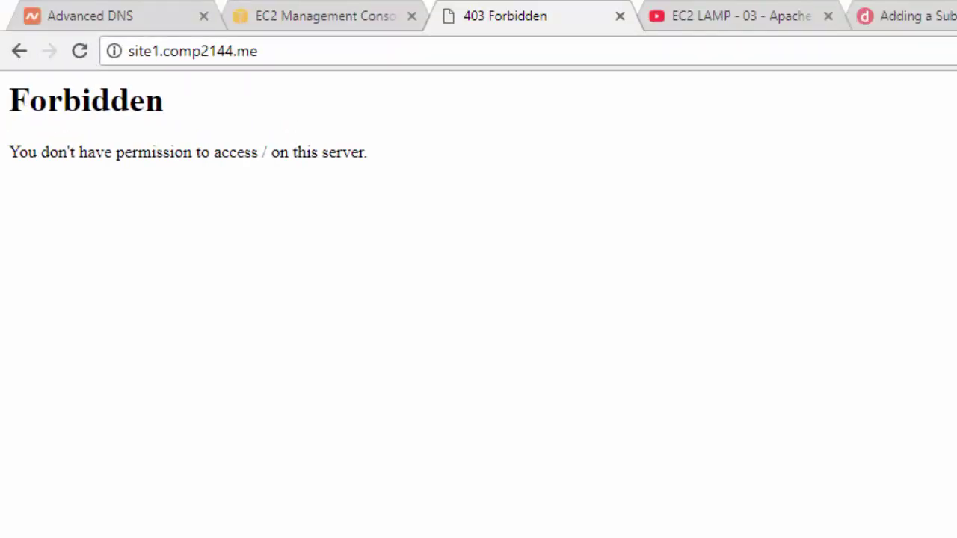
In the server terminal, reopen httpd.conf in vi and jump to the end of the file
key("alt+Tab")
key("Up")
key("Up")
key("Up")
key("Up")
key("Up")
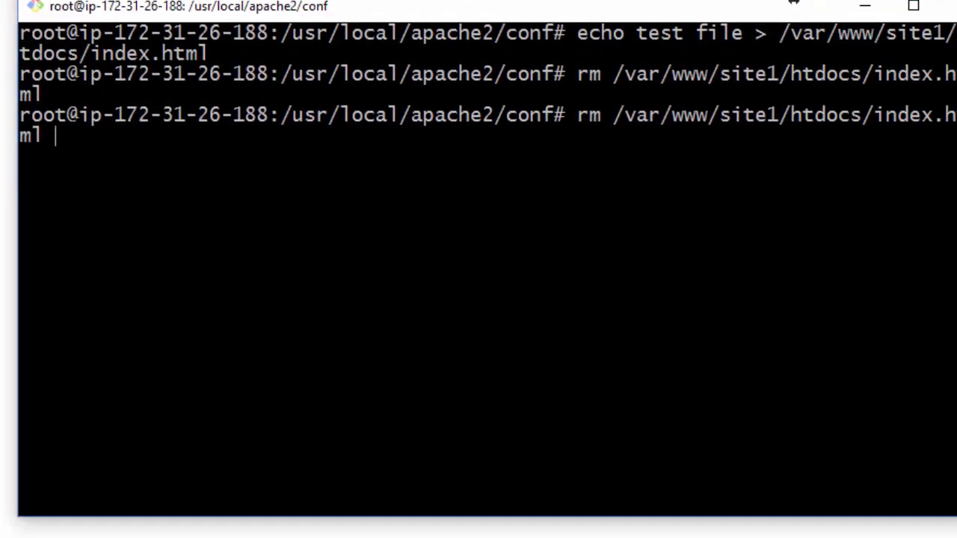
key("Return")
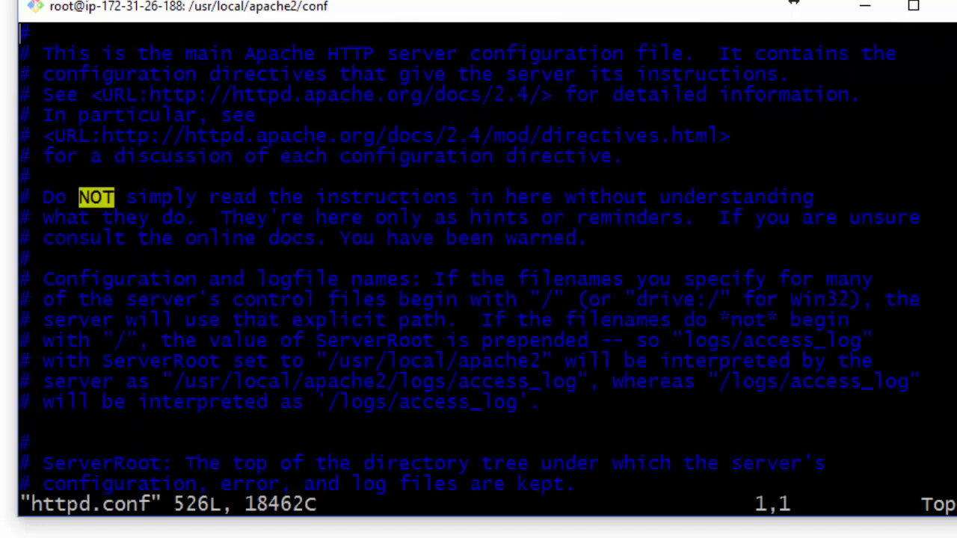
type(":1000")
key("Return")
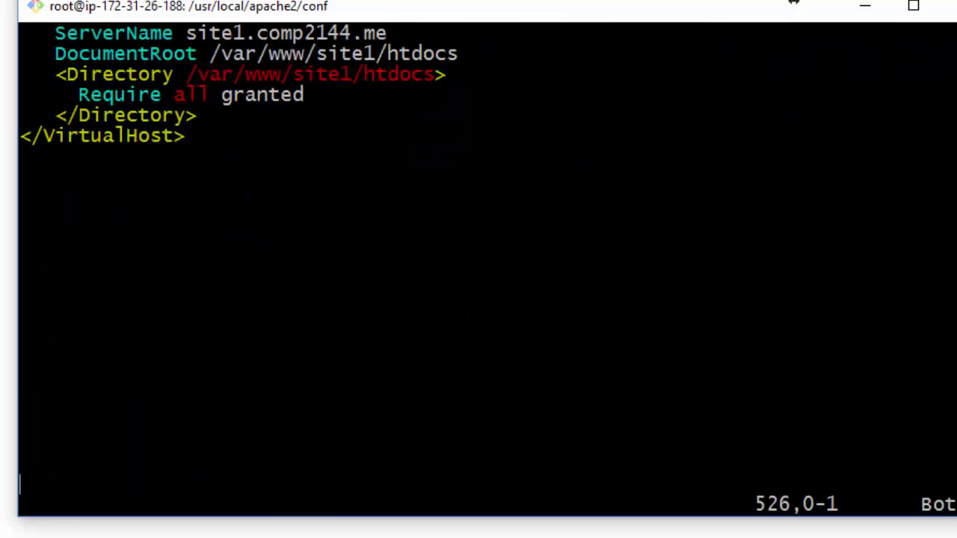
Add "Options Indexes" below "Require all granted" in the site1 Directory block, then save httpd.conf and quit vi
key("Up")
key("Up")
key("Up")
key("Up")
key("Up")
key("Up")
key("Up")
key("Up")
key("Up")
key("Up")
key("Up")
key("Up")
key("Up")
key("Up")
key("Up")
key("Up")
key("Up")
key("Up")
key("Up")
key("Up")
key("Down")
key("shift+a")
key("Return")
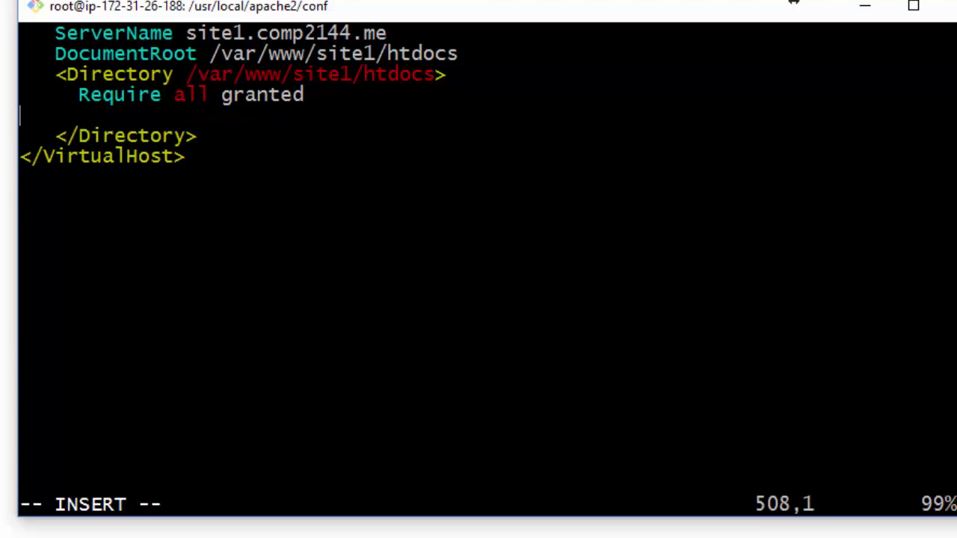
type("Options")
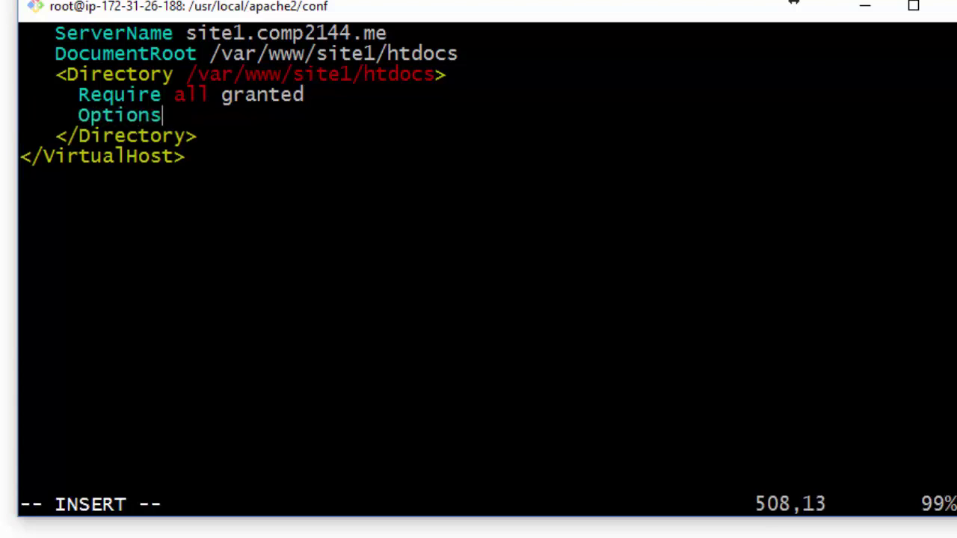
type(" Indexes")
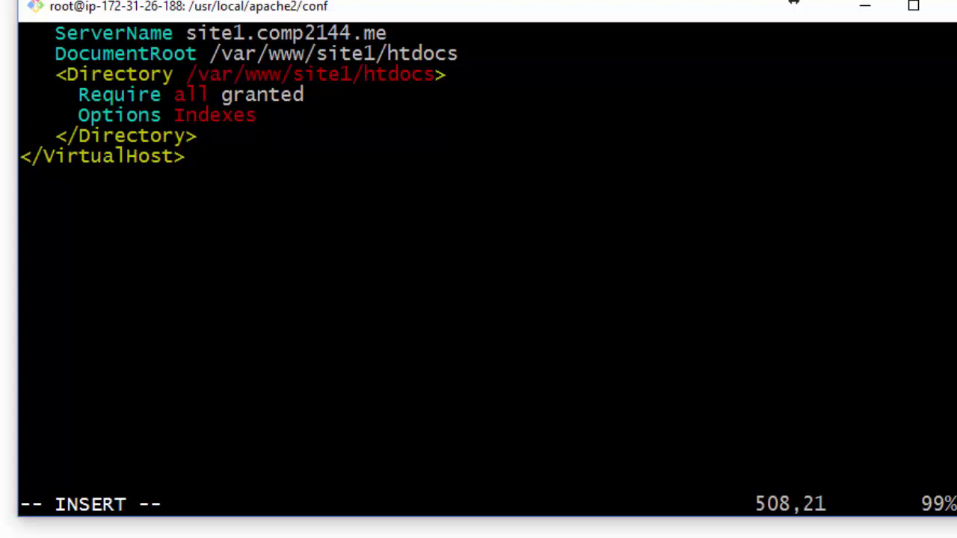
key("Escape")
type(":wq")
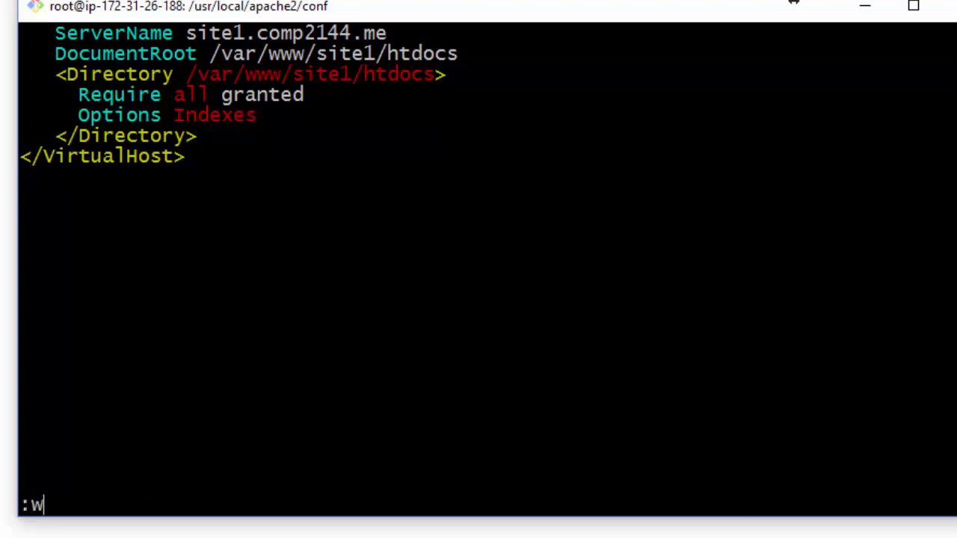
key("Return")
Restart Apache with ../bin/apachectl restart and reload site1.comp2144.me in the browser
key("Up")
key("Up")
key("Up")
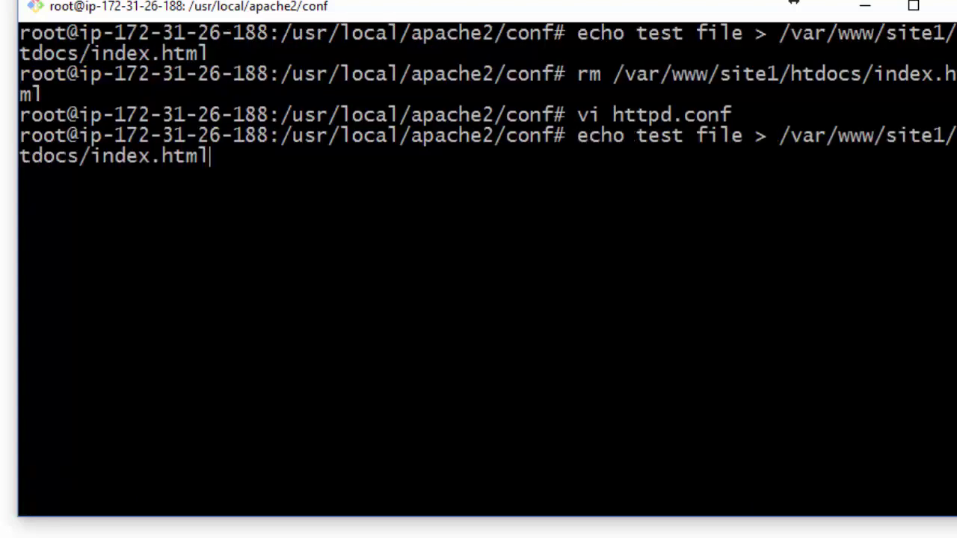
key("Up")
key("Up")
key("Up")
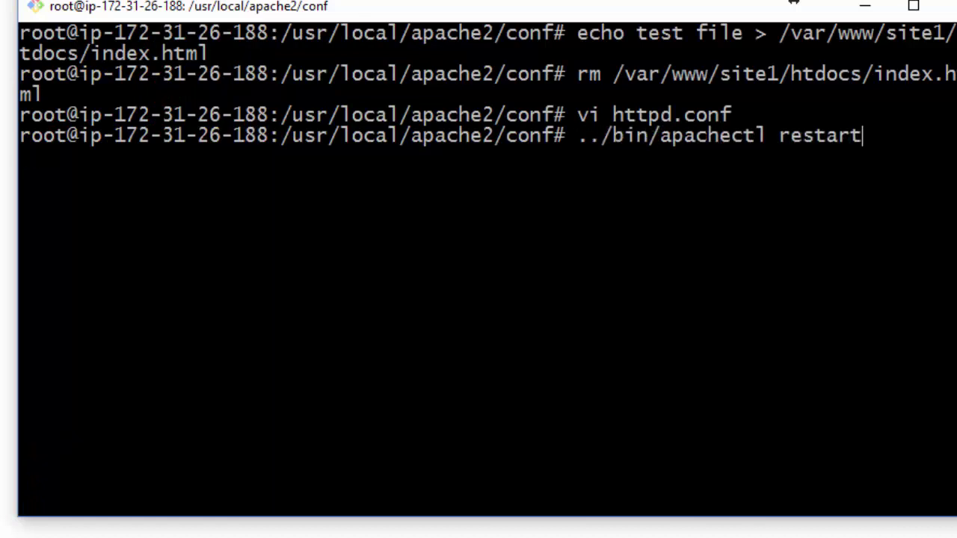
key("Return")
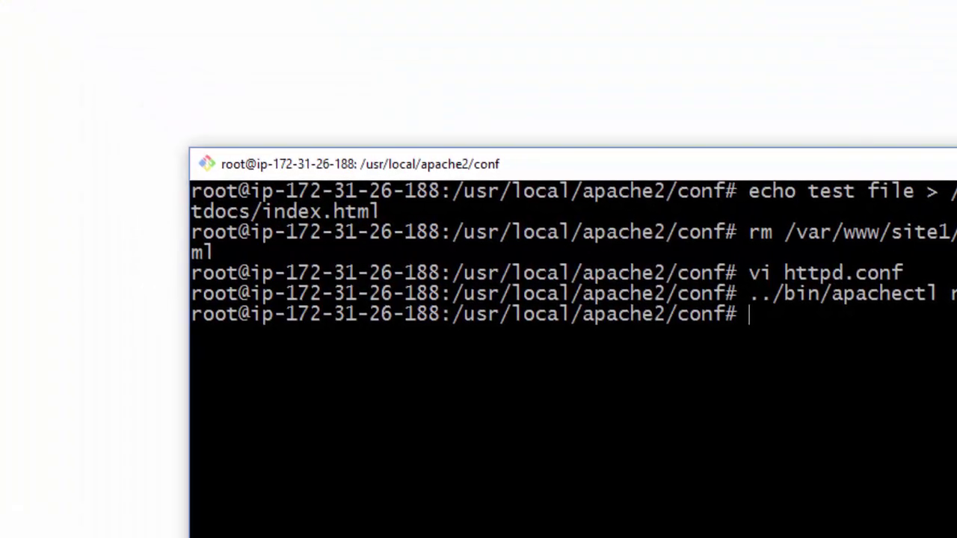
key("alt+Tab")
left_click(71, 61)
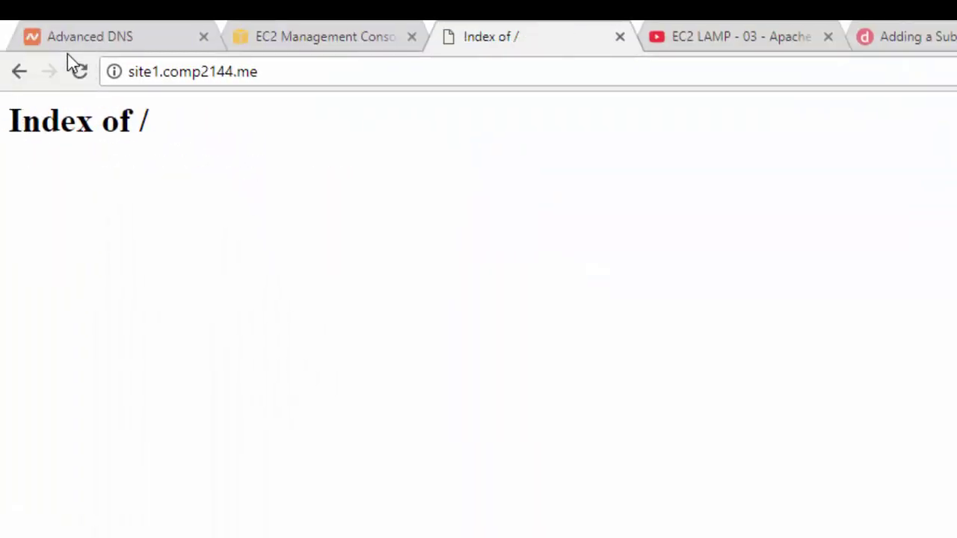
left_click_drag(172, 152, 7, 107)
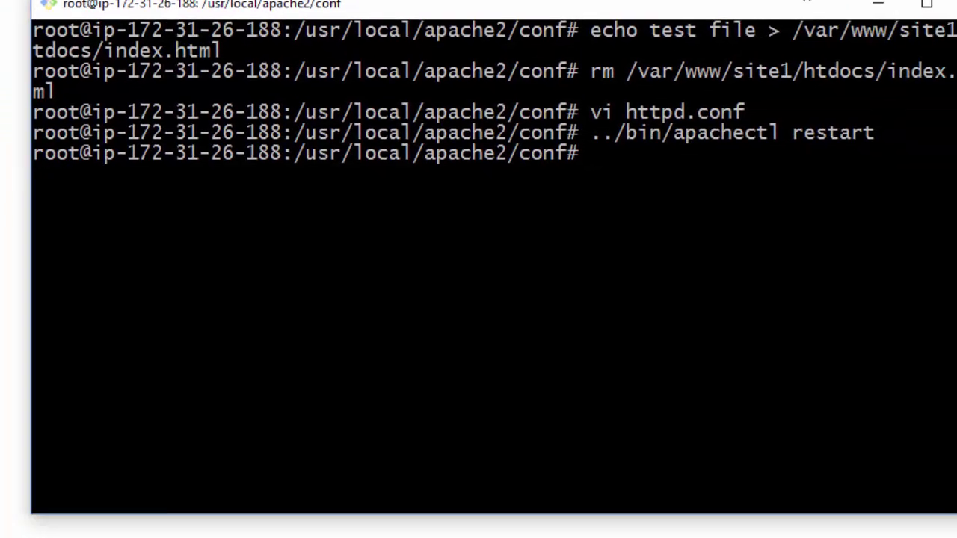
In the server terminal, list the conf directory in detail, change into its extra subdirectory and list that too
type("ls -la")
key("Return")
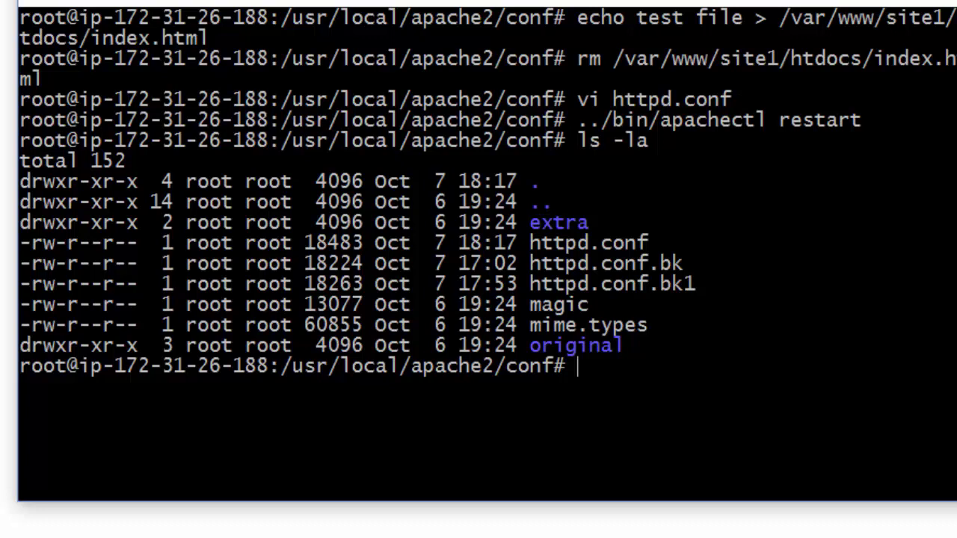
type("cd ex")
key("Tab")
key("Return")
type("ls -la")
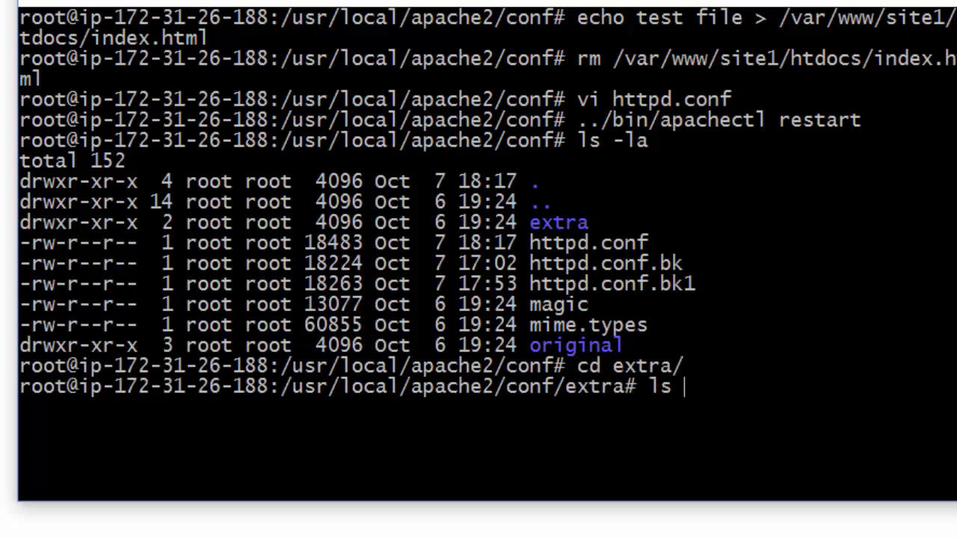
key("Return")
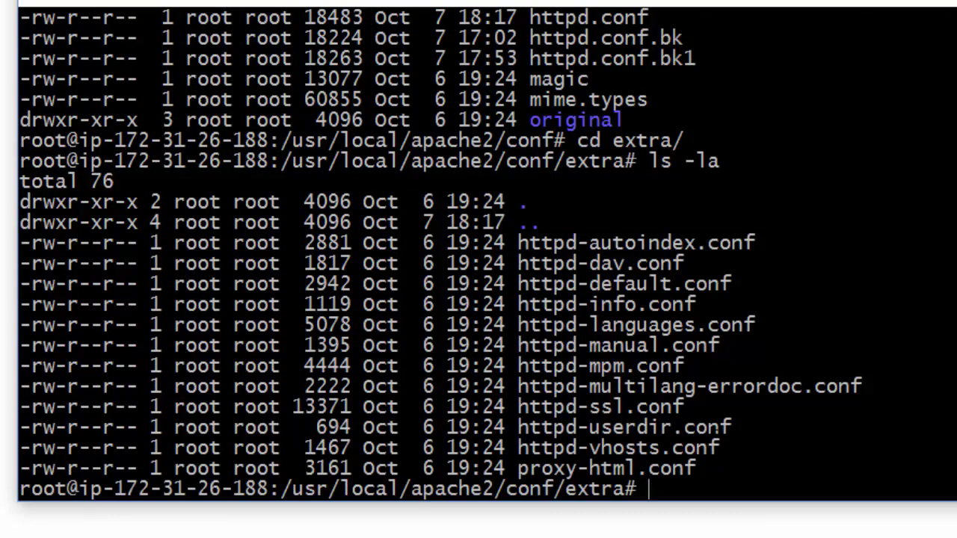
Open httpd-vhosts.conf in vi and go down to the example VirtualHost blocks at the end of the file
left_click_drag(507, 447, 707, 448)
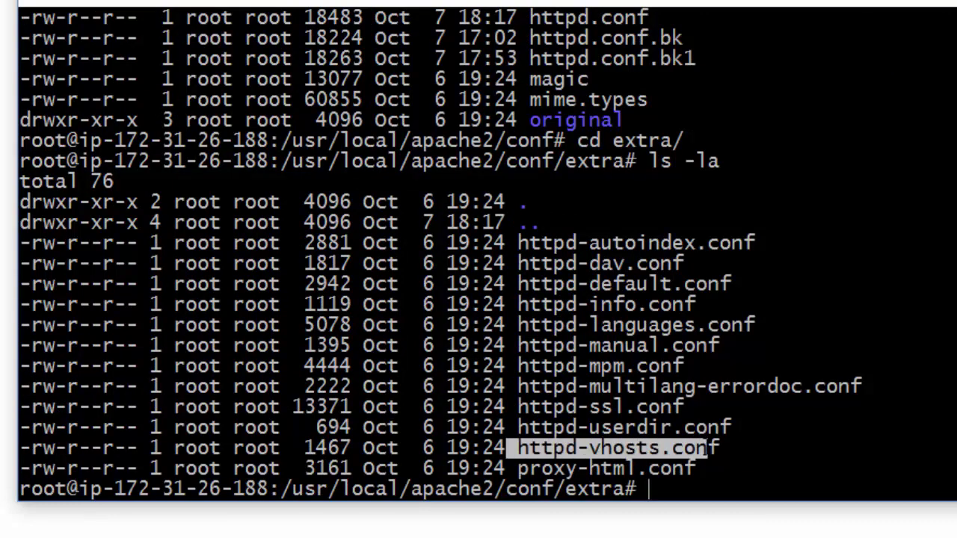
type("vi httpd-v")
key("Tab")
key("Return")
key("Down")
key("Down")
key("Down")
key("Down")
key("Down")
key("Down")
key("Down")
key("Down")
key("Down")
key("Down")
key("Down")
key("Down")
key("Down")
key("Down")
key("Down")
key("Down")
key("Down")
key("Down")
key("Down")
key("Down")
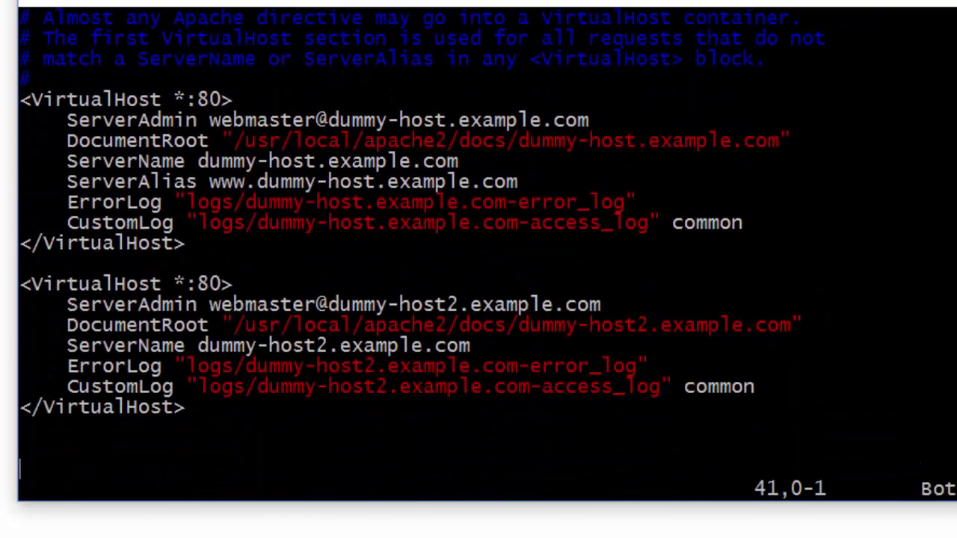
Insert a blank line above the first example VirtualHost block (dummy-host.example.com) and comment out each of its lines with #
key("Up")
key("Up")
key("Up")
key("Up")
key("Up")
key("Up")
key("Up")
key("Up")
key("Up")
key("Up")
key("Up")
key("Up")
key("Up")
key("Up")
key("Up")
key("Up")
key("Up")
key("Up")
key("Up")
key("Up")
key("Down")
key("Down")
key("Down")
key("Down")
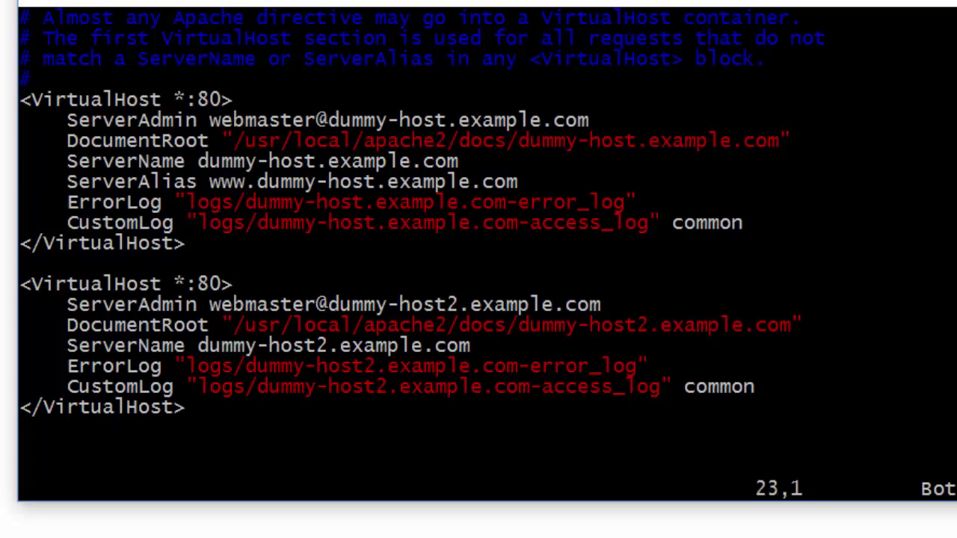
key("i")
key("Return")
type("#")
key("Down")
key("Left")
type("#")
key("Down")
key("Left")
type("#")
key("Down")
type("#")
key("Down")
key("Left")
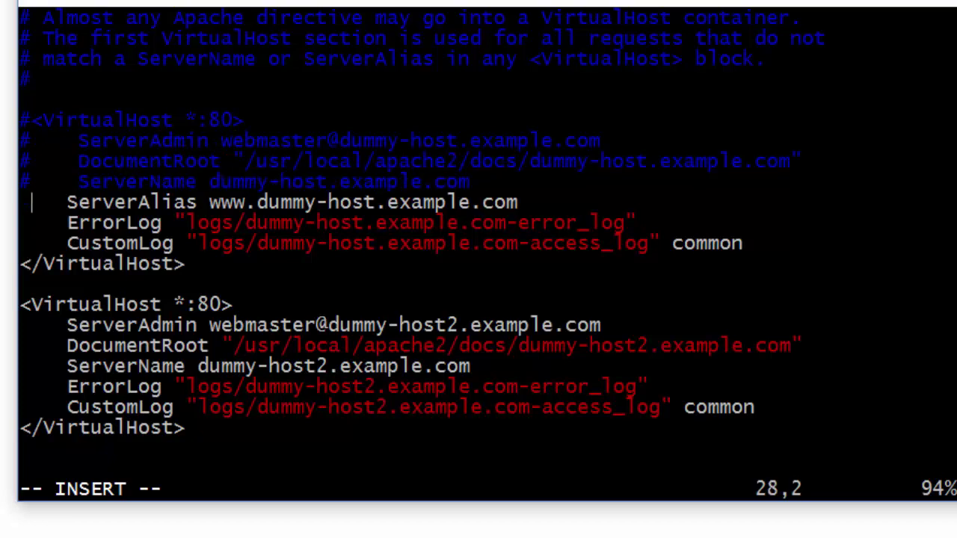
type("#")
key("Down")
key("Left")
type("#")
key("Down")
key("Left")
type("#")
key("Down")
key("Left")
type("#")
Comment out the rest of the first example block and the whole dummy-host2.example.com VirtualHost block with #, and save and close httpd-vhosts.conf
key("Down")
key("Down")
key("Left")
type("#")
key("Down")
key("Left")
type("#")
key("Down")
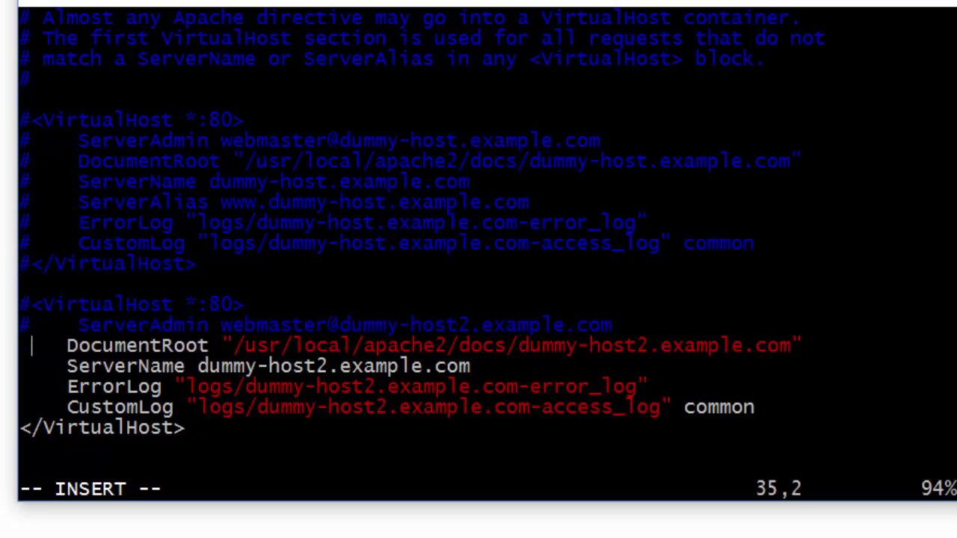
key("Left")
type("#")
key("Down")
key("Left")
type("#")
key("Down")
key("Left")
type("#")
key("Down")
key("Left")
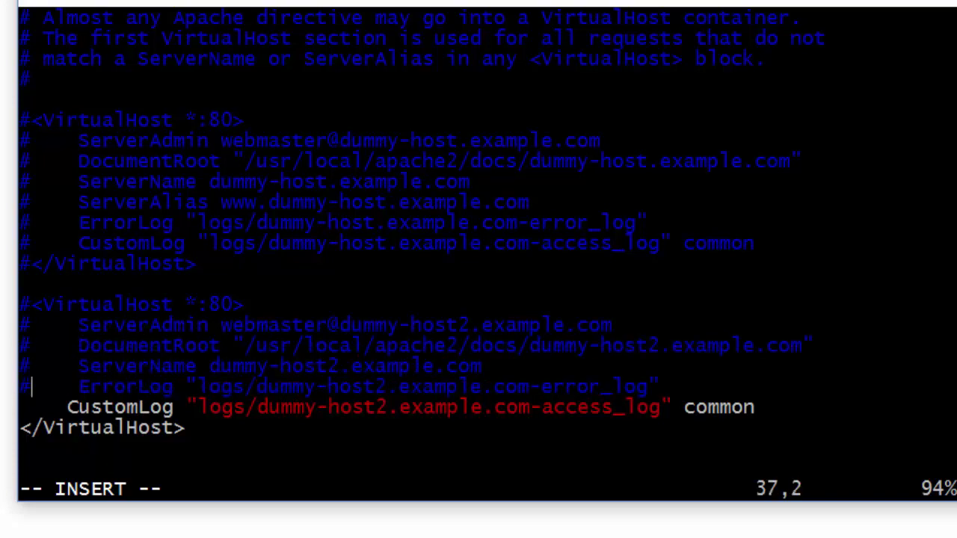
type("#")
key("Down")
key("Left")
type("#")
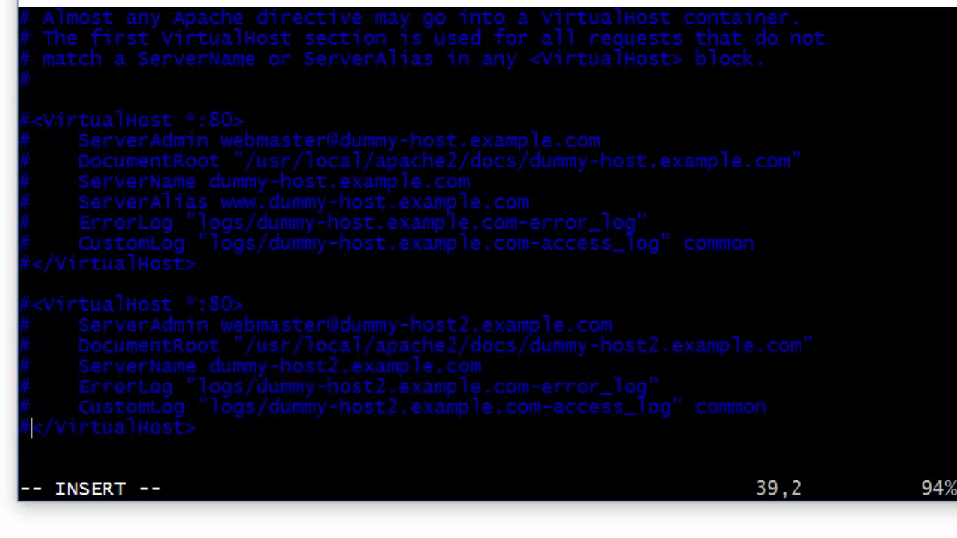
key("Escape")
type("wq")
key("Return")
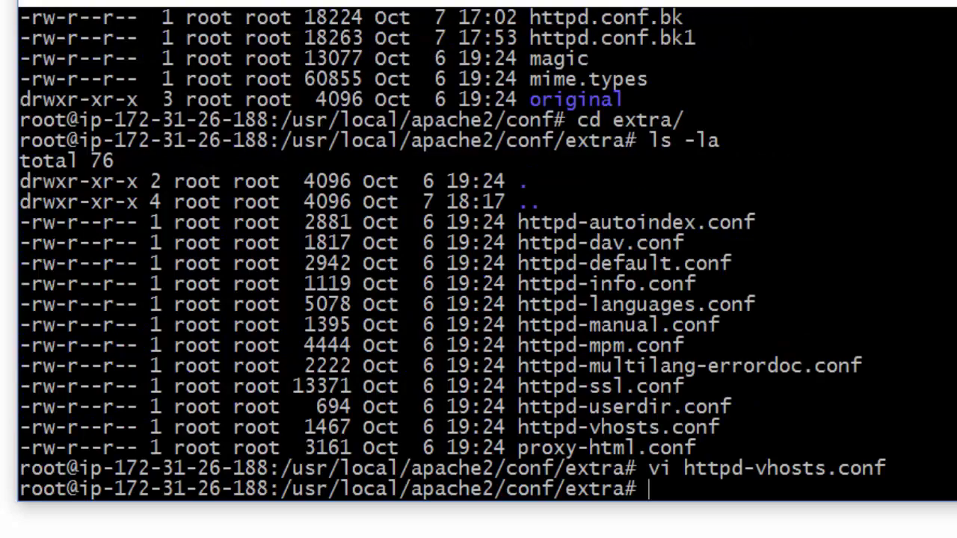
Open ../httpd.conf in vi and go to the site1.comp2144.me VirtualHost block at the end of the file
type("vi httpd-")
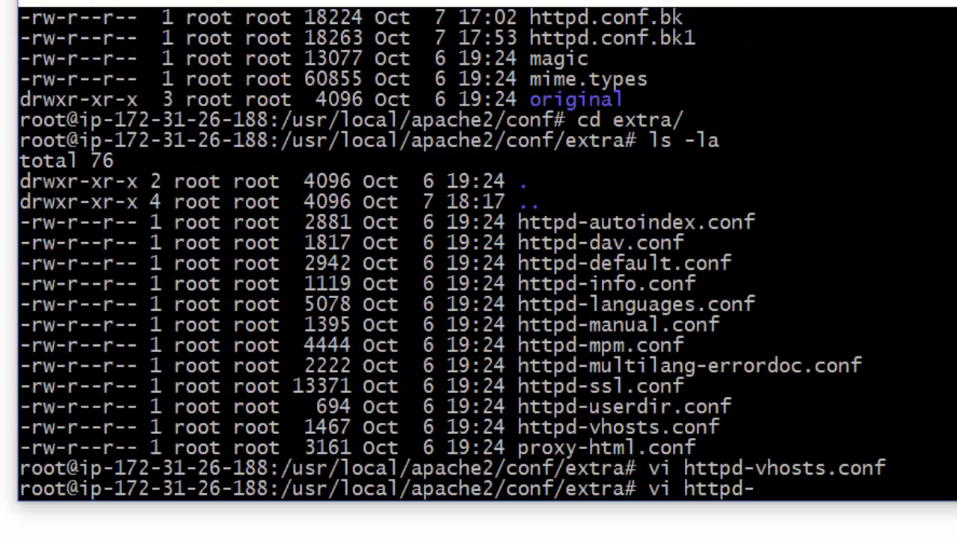
key("BackSpace")
key("BackSpace")
key("BackSpace")
key("BackSpace")
key("BackSpace")
key("BackSpace")
type(".")
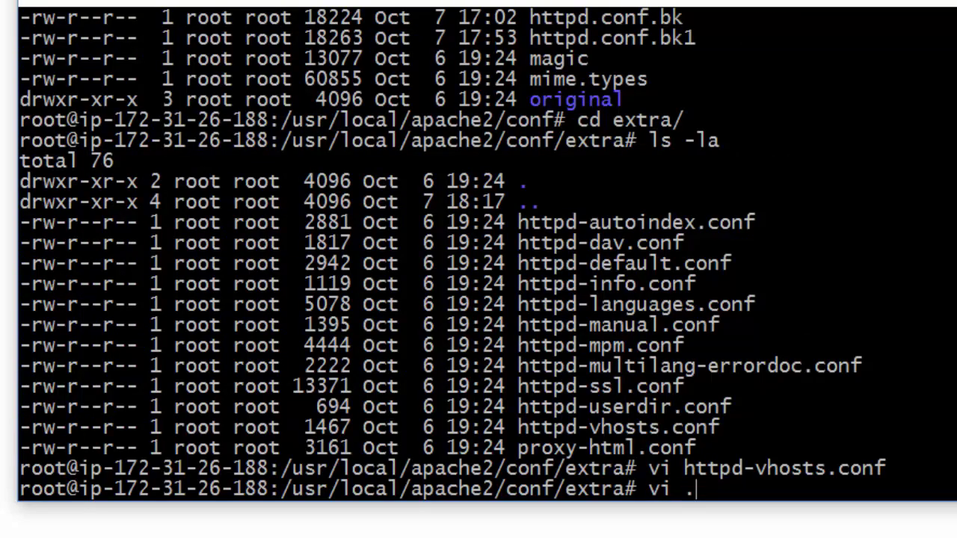
type("./httpd.conf")
key("Return")
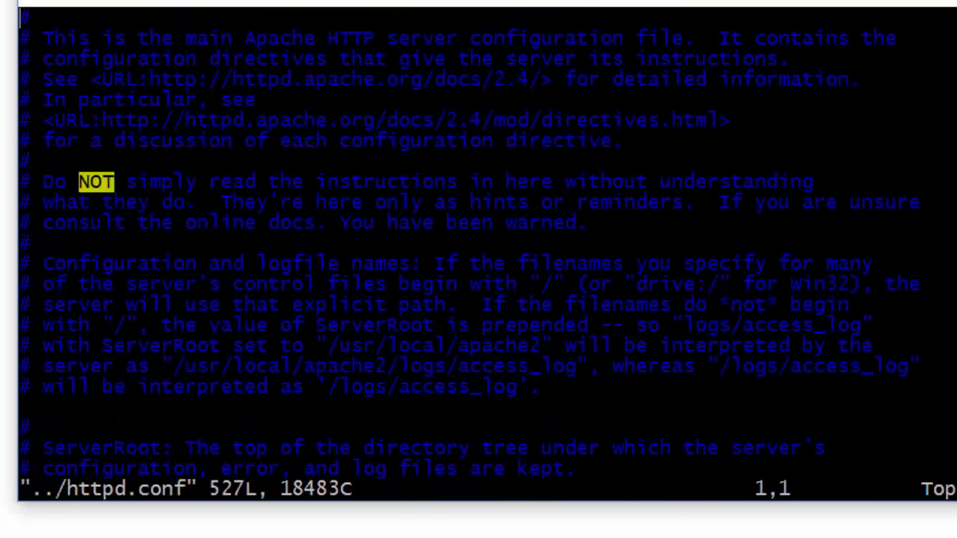
type(":100")
key("Return")
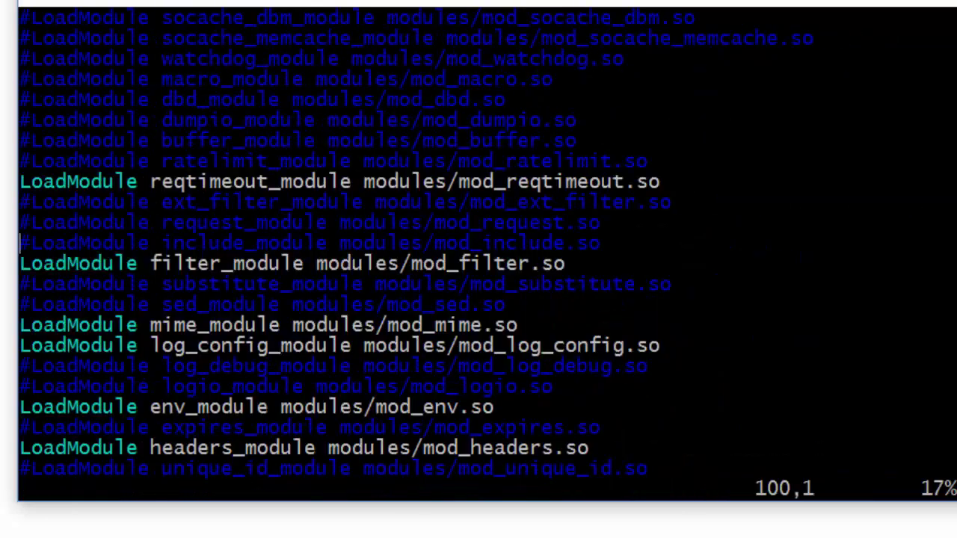
type(":1000")
key("Return")
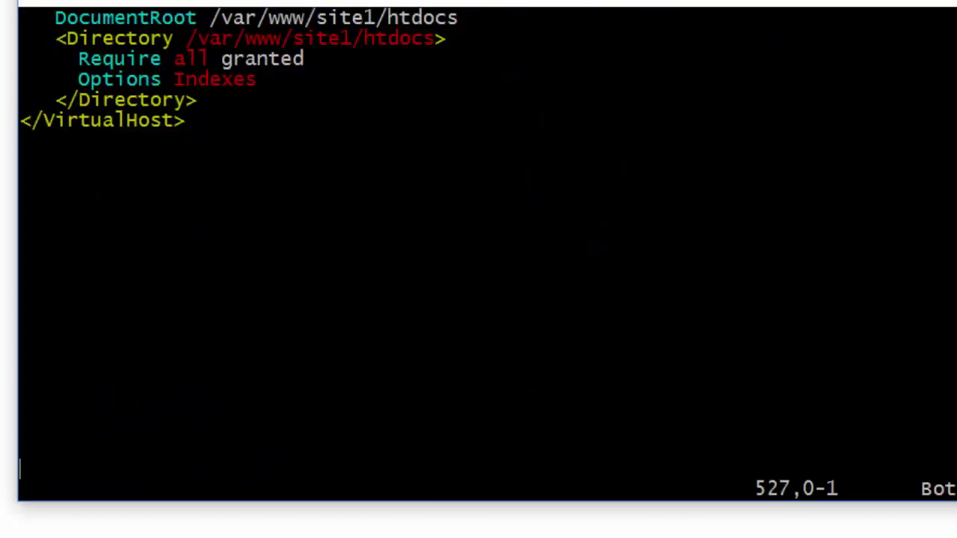
key("Up")
key("Up")
key("Up")
key("Up")
key("Up")
key("Up")
key("Up")
key("Up")
key("Up")
key("Up")
key("Up")
key("Up")
key("Up")
key("Up")
key("Up")
key("Up")
key("Up")
key("Up")
key("Up")
key("Up")
key("Up")
key("Up")
key("Up")
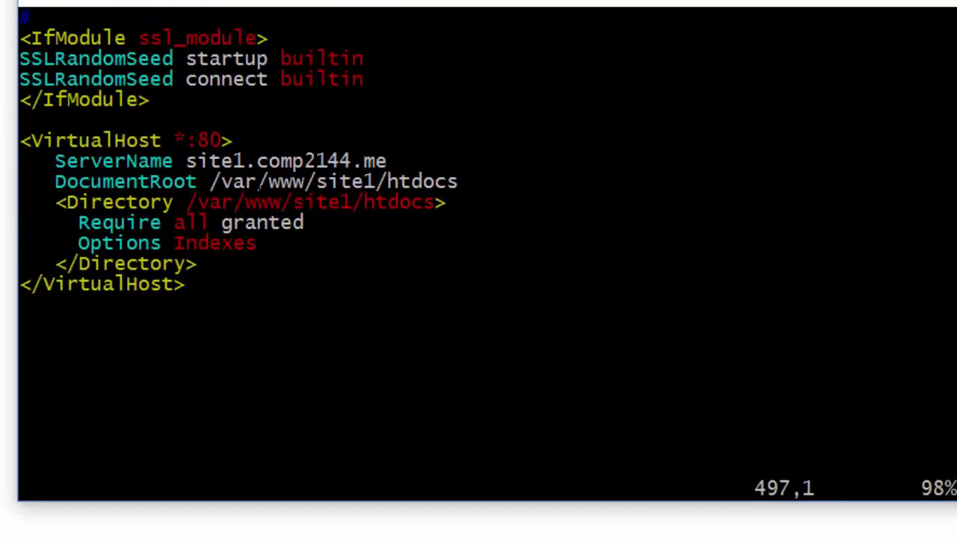
Copy the entire site1.comp2144.me VirtualHost block from httpd.conf to the clipboard
left_click_drag(299, 288, 2, 142)
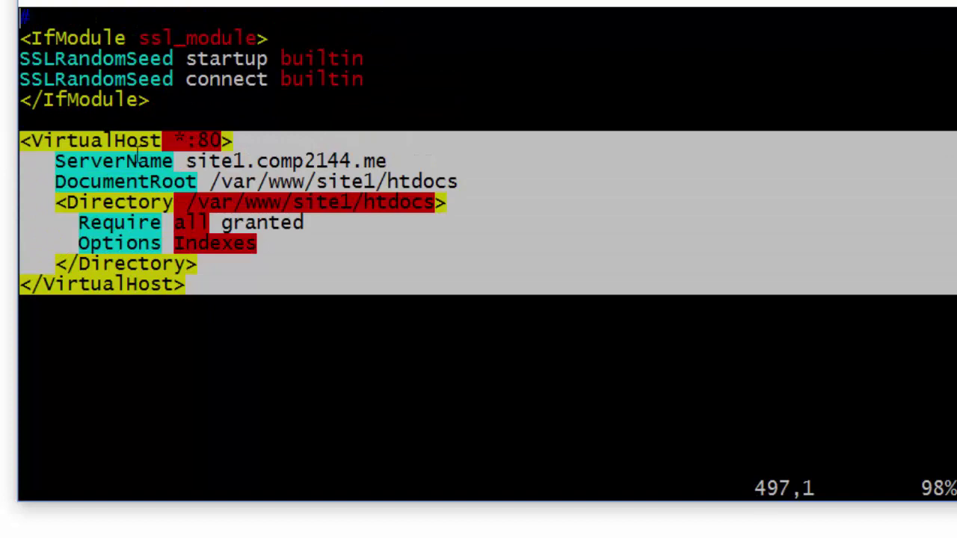
right_click(136, 156)
left_click(256, 201)
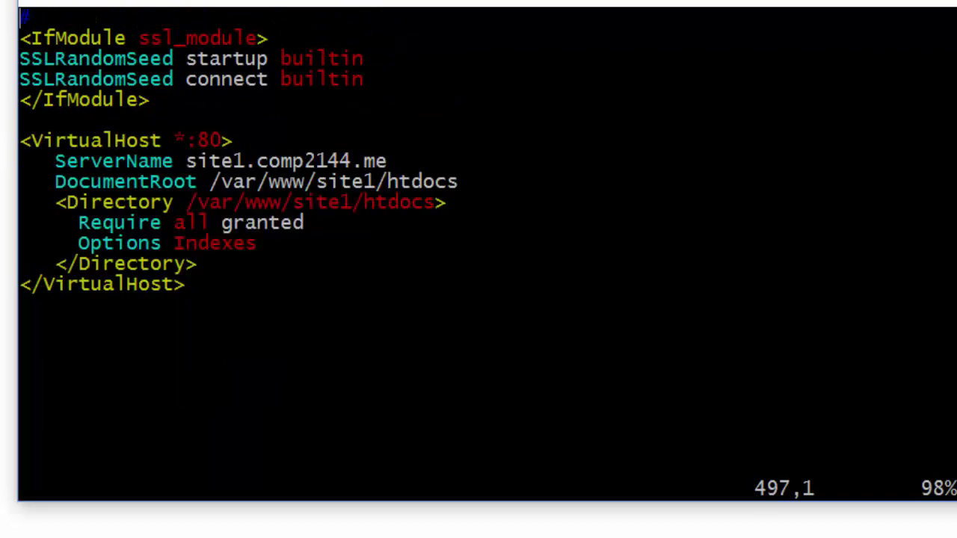
scroll(479, 254, "down", 2)
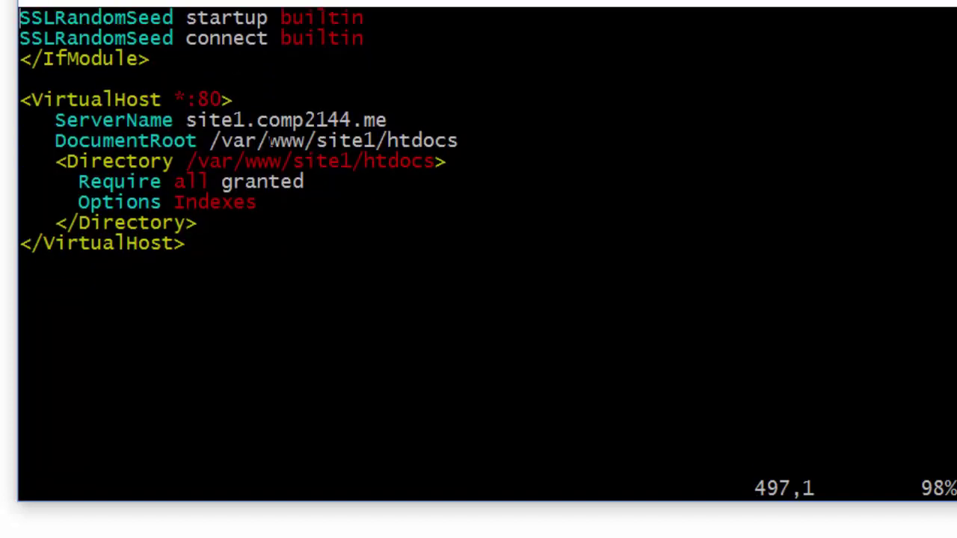
scroll(478, 254, "up", 1)
scroll(478, 254, "up", 1)
Delete all lines of the site1.comp2144.me VirtualHost block from httpd.conf, and save and quit vi
key("u")
key("j")
key("j")
key("j")
key("j")
key("j")
key("j")
key("d")
key("d")
key("d")
key("d")
key("d")
key("d")
key("d")
key("d")
key("d")
key("d")
key("d")
key("d")
key("d")
key("d")
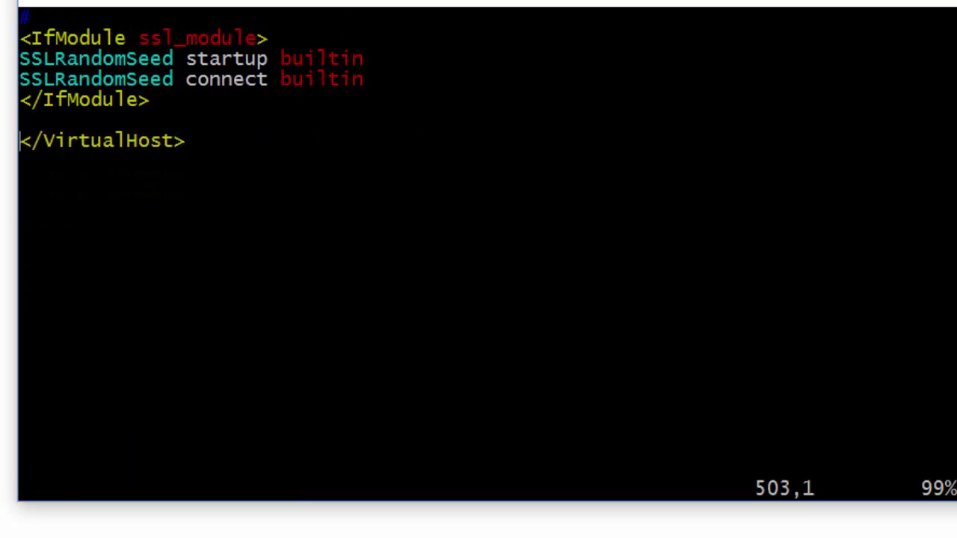
key("d")
key("d")
type(":wq")
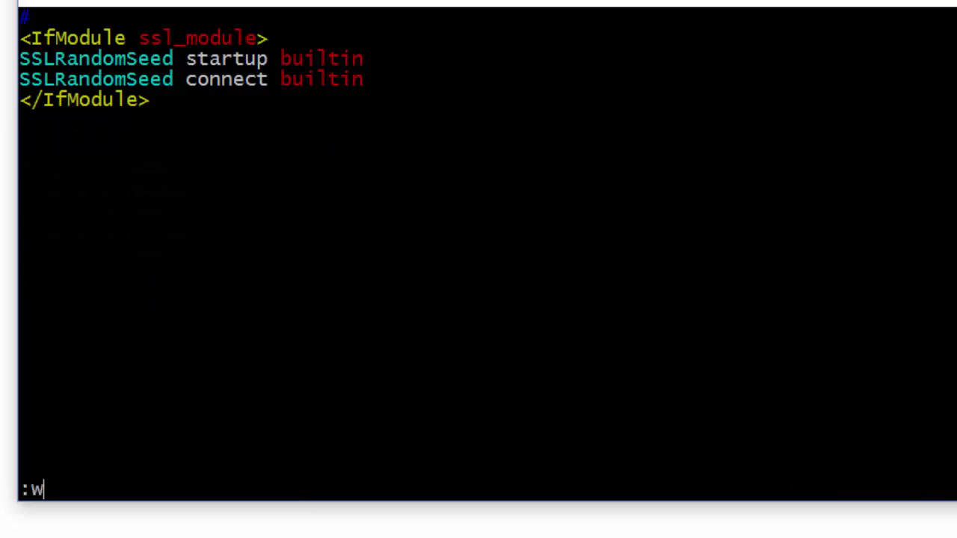
key("Return")
Open httpd-vhosts.conf in vi again and go to the blank line above the first commented-out example VirtualHost block
type("vi h")
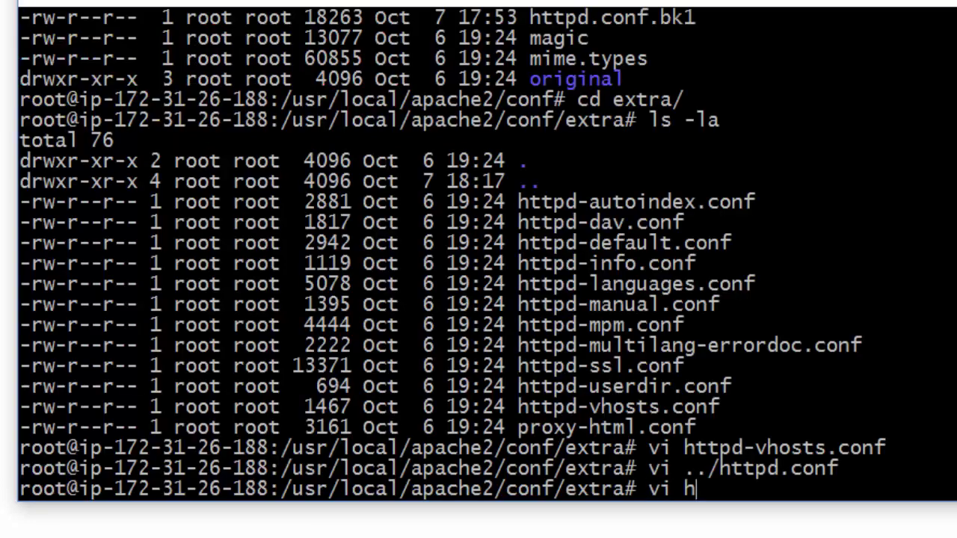
key("Tab")
type("v")
key("Tab")
key("Return")
key("Down")
key("Down")
key("Down")
key("Down")
key("Down")
key("Down")
key("Down")
key("Down")
key("Down")
key("Down")
key("Down")
key("Down")
key("Down")
key("Down")
key("Down")
key("Down")
key("Down")
key("Down")
key("Down")
key("Down")
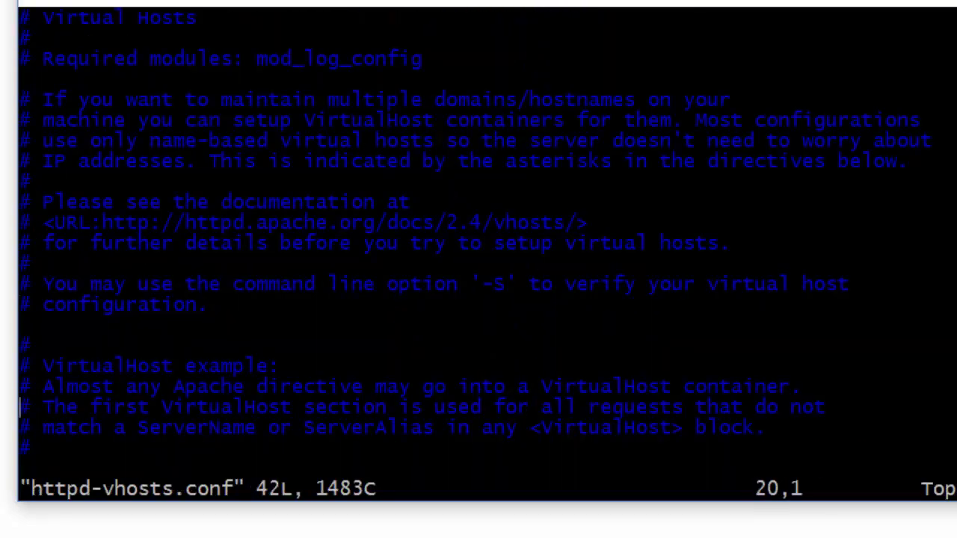
key("Up")
key("Up")
key("Up")
key("Up")
key("Up")
key("Up")
key("Up")
key("Up")
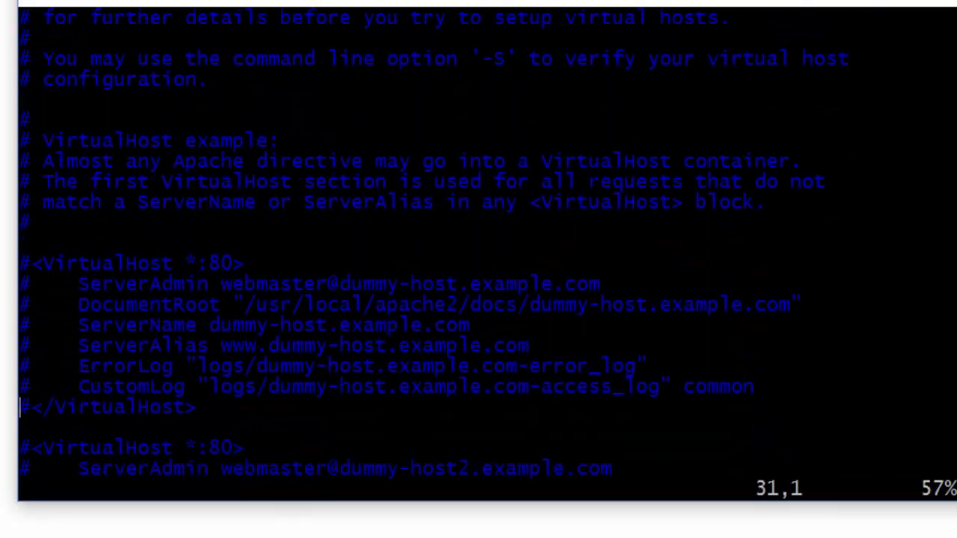
key("Up")
key("Up")
key("Up")
key("Up")
key("Up")
key("Up")
key("Down")
key("Down")
key("Down")
key("Down")
key("Down")
key("Up")
Paste the copied site1.comp2144.me VirtualHost block above the commented examples in httpd-vhosts.conf, and save and quit vi
key("o")
key("Up")
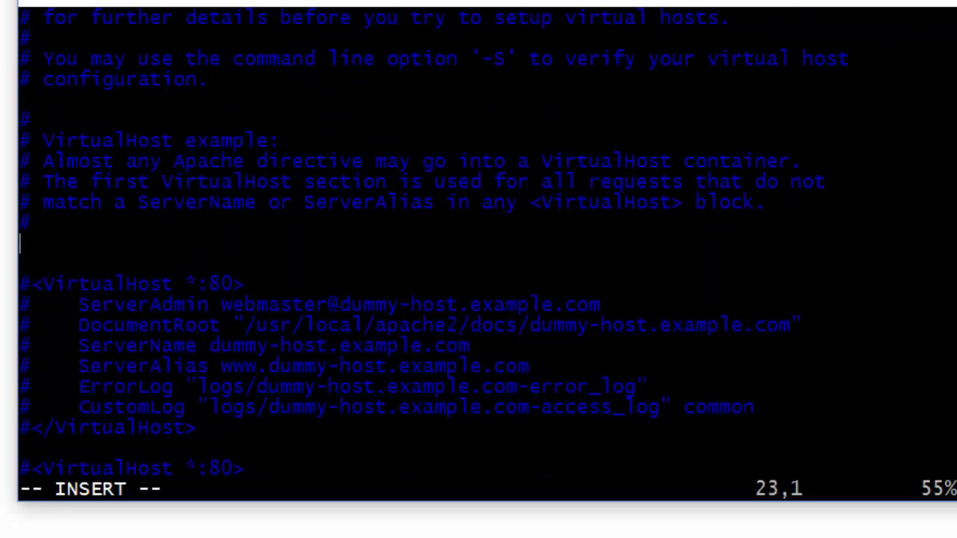
right_click(332, 171)
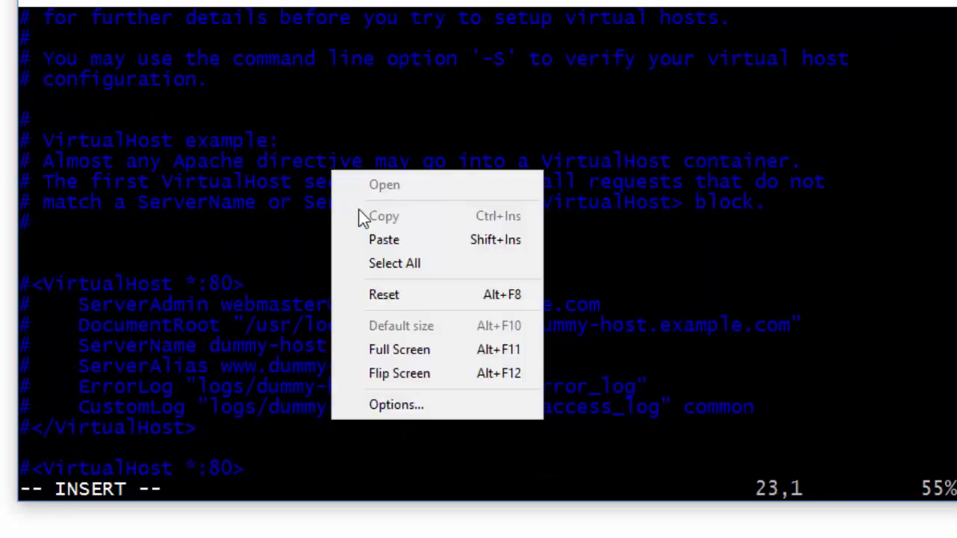
left_click(418, 240)
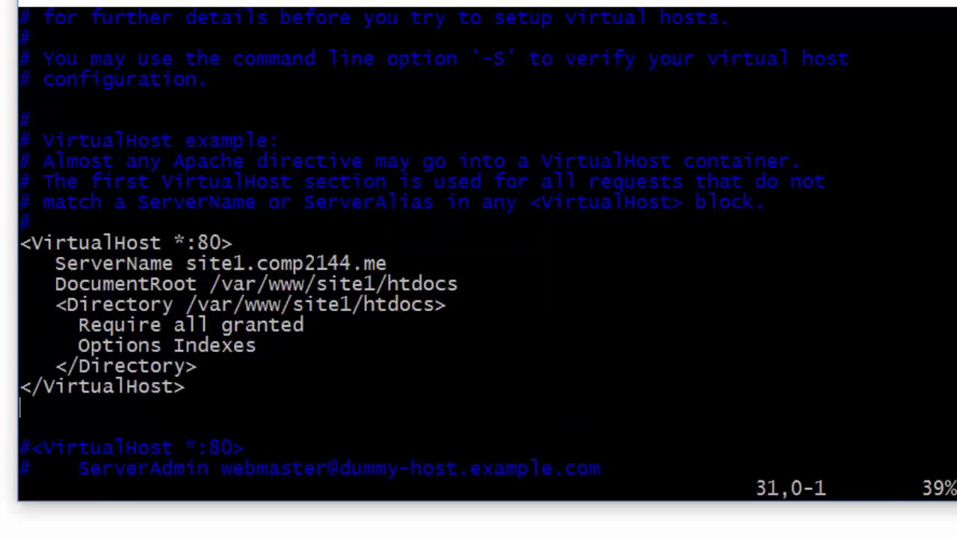
type(":wq")
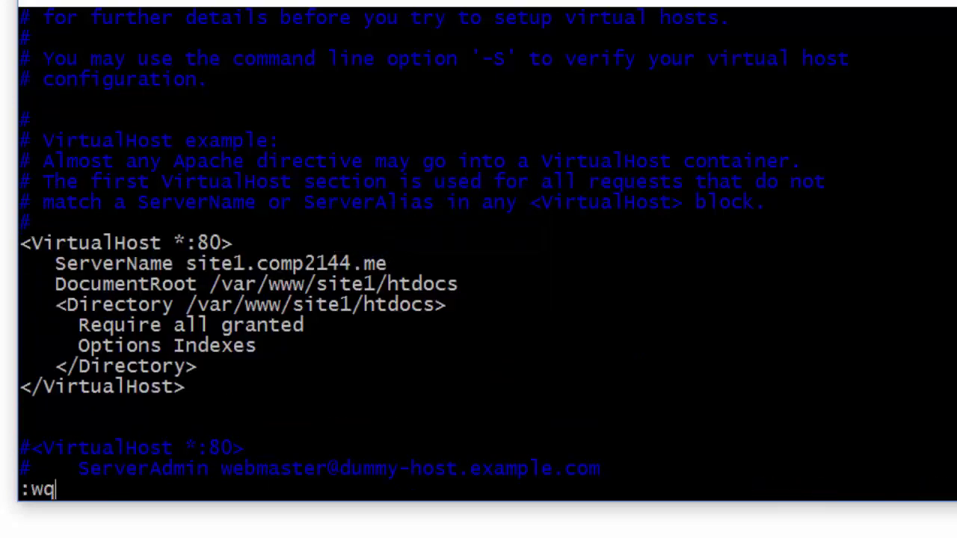
key("Return")
Restart Apache from the extra directory with ../../bin/apachectl restart
key("Up")
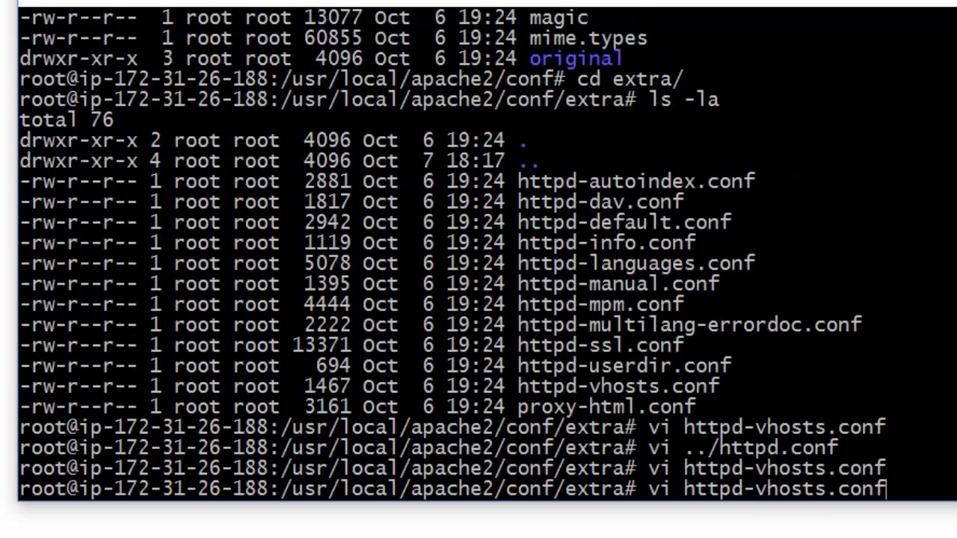
key("BackSpace")
key("BackSpace")
key("BackSpace")
key("BackSpace")
key("BackSpace")
key("BackSpace")
key("BackSpace")
key("BackSpace")
key("BackSpace")
key("BackSpace")
key("BackSpace")
key("BackSpace")
key("BackSpace")
key("BackSpace")
key("BackSpace")
key("BackSpace")
key("BackSpace")
key("BackSpace")
key("BackSpace")
key("BackSpace")
type("../../bin/apa")
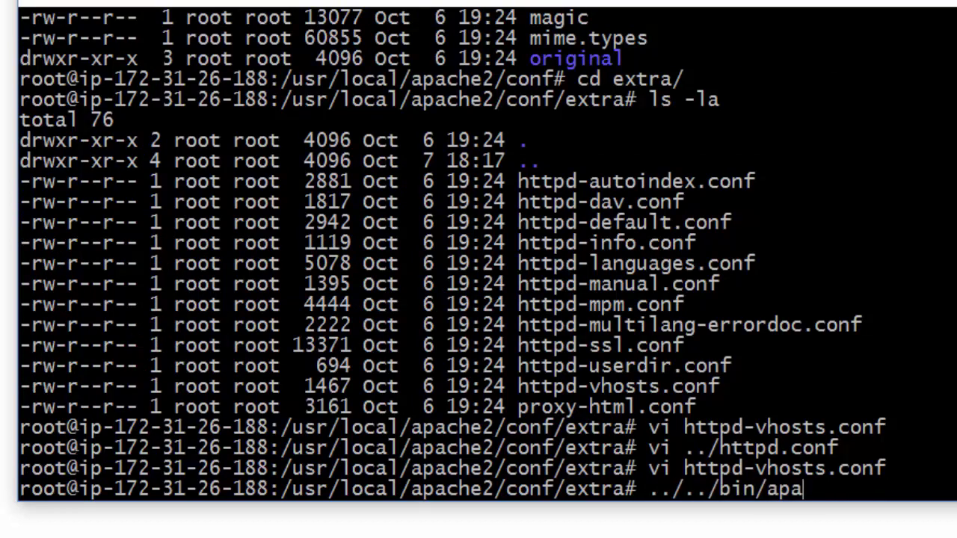
key("Tab")
type("restart")
key("Return")
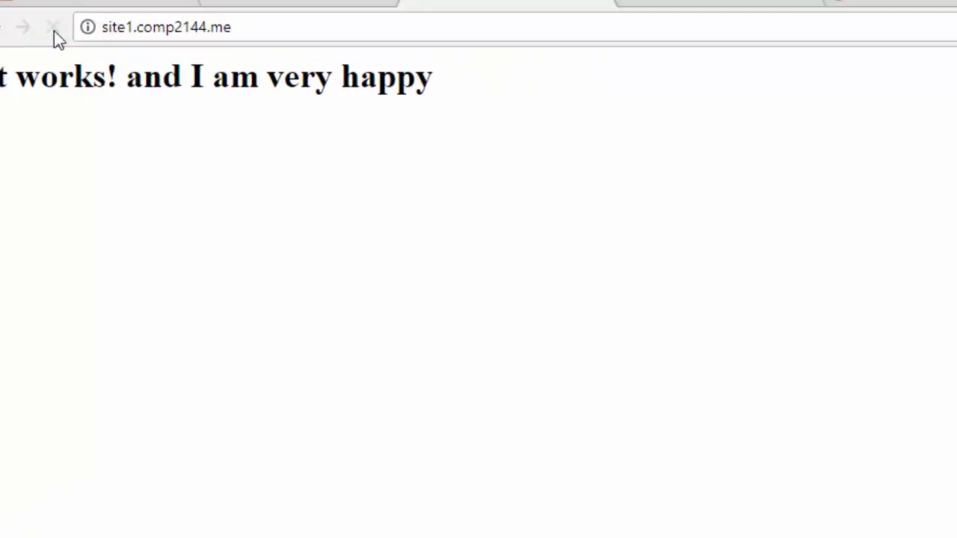
Switch to the browser, reload site1.comp2144.me and check the heading of the served page
left_click(81, 53)
left_click(80, 53)
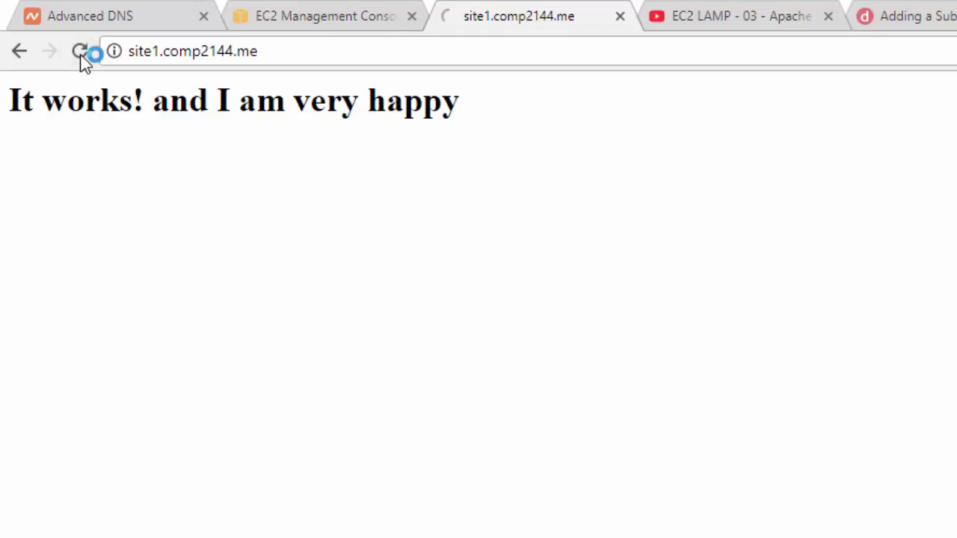
left_click_drag(551, 117, 10, 82)
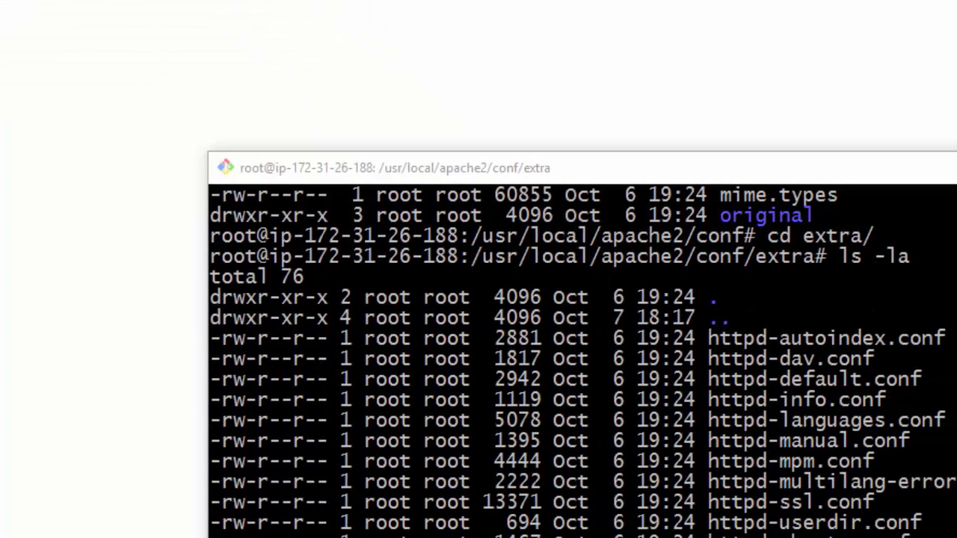
Return to the terminal, move up to the conf directory and open httpd.conf in vi
type("cd ..")
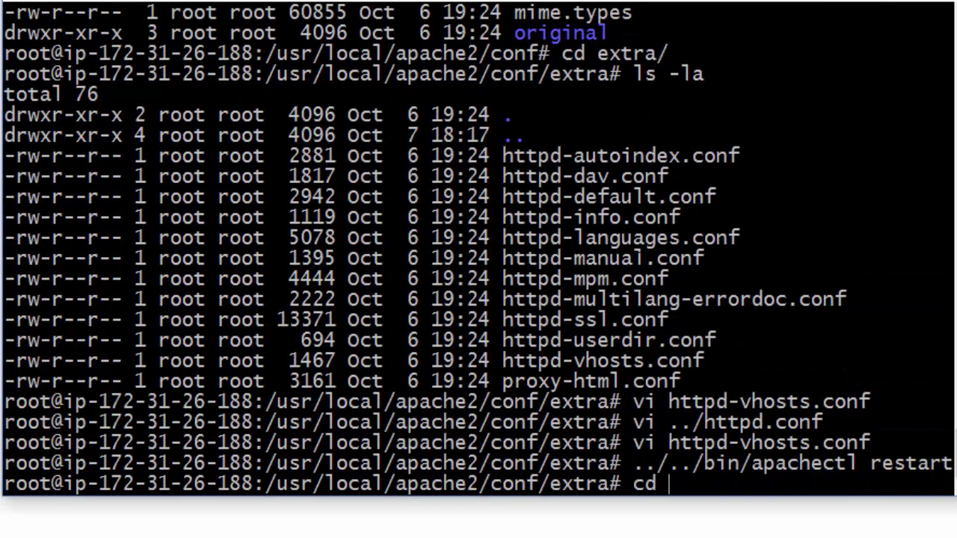
key("Return")
type("htt")
key("BackSpace")
key("BackSpace")
key("BackSpace")
type("vi httpd.conf")
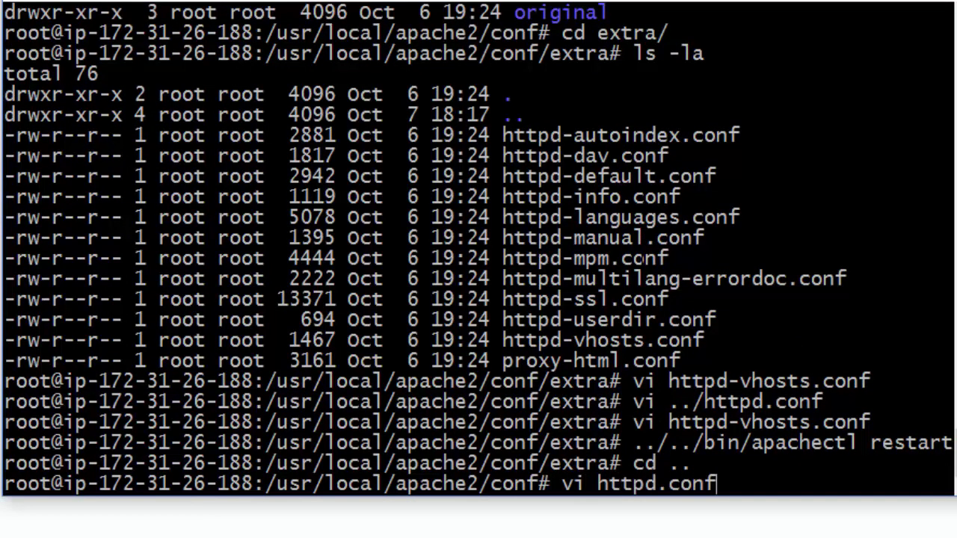
key("Return")
Search httpd.conf for vhost, uncomment the Include conf/extra/httpd-vhosts.conf line under Virtual hosts, and save and quit vi
type("/vhost")
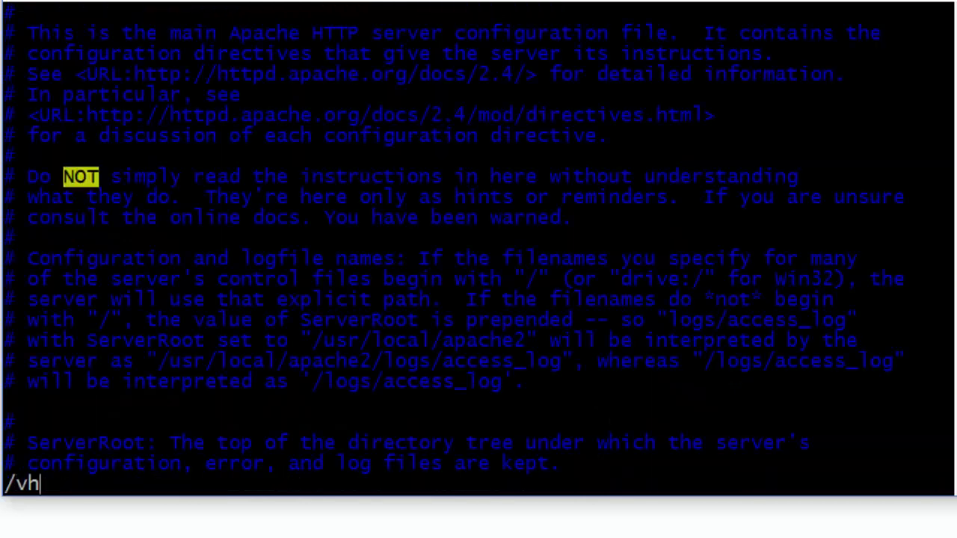
key("Return")
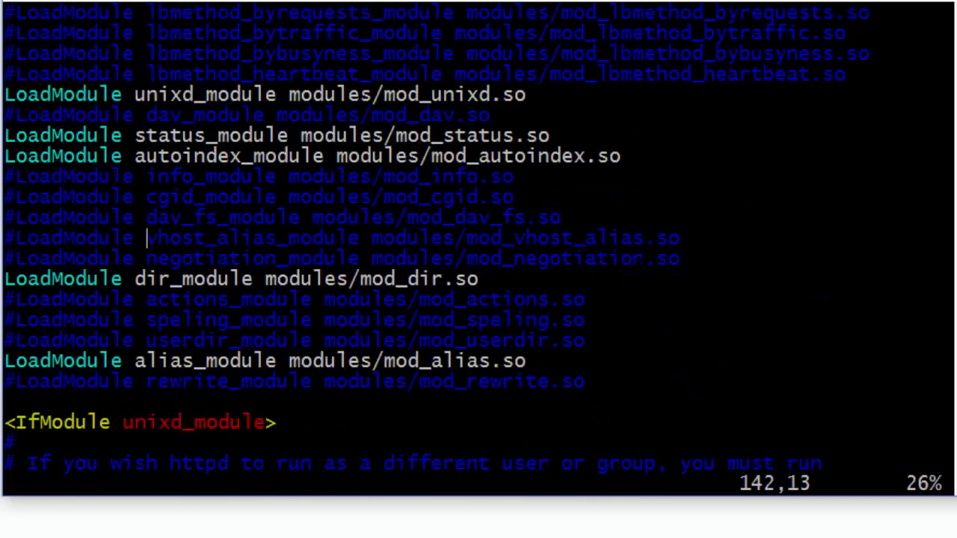
key("n")
key("n")
key("Left")
key("Left")
key("Left")
key("Left")
key("Left")
key("Left")
key("Left")
key("Left")
key("Left")
key("Left")
key("Left")
key("Left")
key("Left")
key("Left")
key("Left")
key("Left")
key("Left")
key("Left")
key("Left")
key("Left")
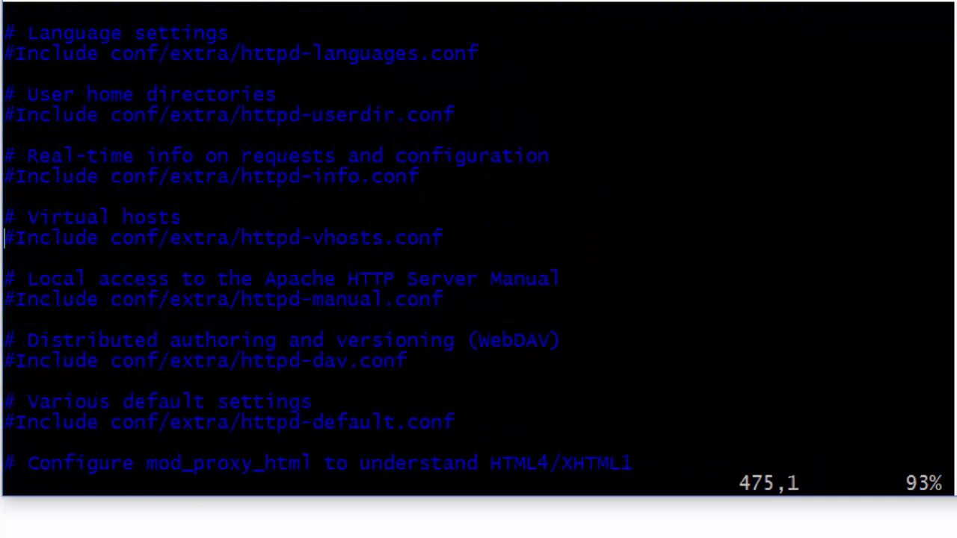
key("x")
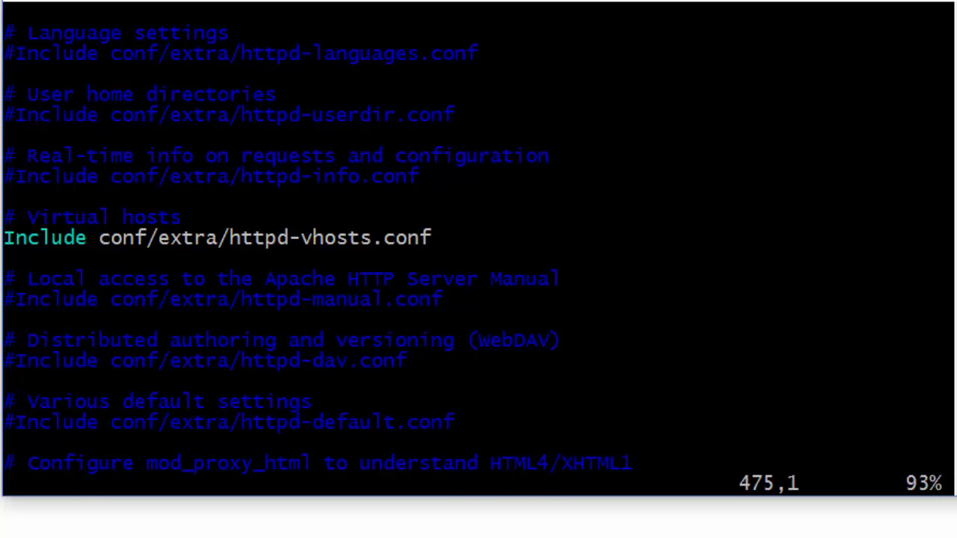
type(":wq")
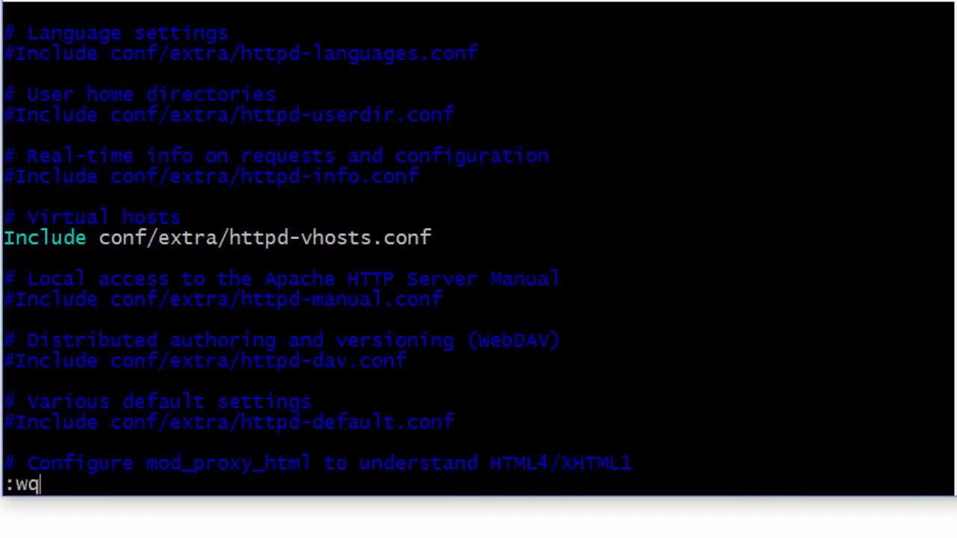
key("Return")
Restart Apache from the conf directory with ../bin/apachectl restart, and reload site1.comp2144.me in the browser
type("cd ..")
key("Up")
key("Up")
key("Up")
key("Up")
key("Down")
key("Up")
key("Up")
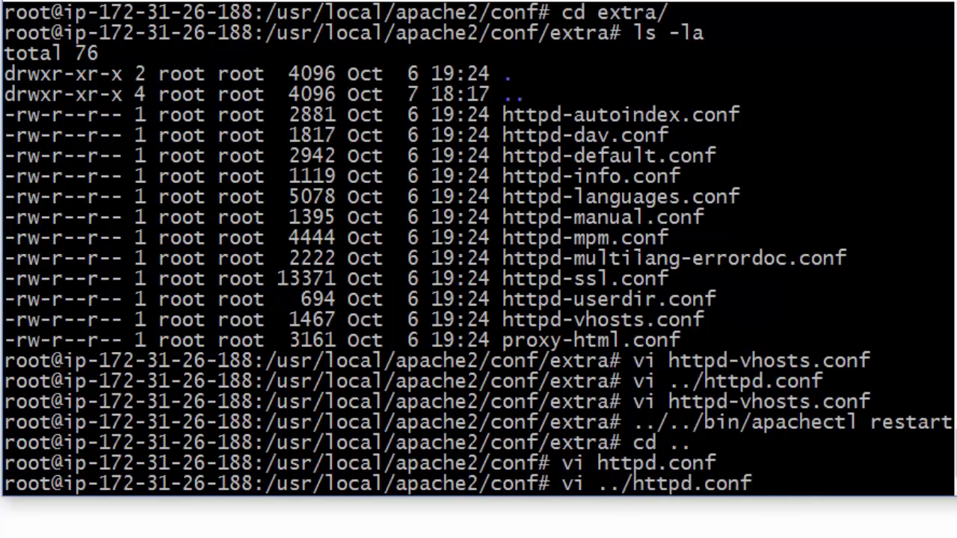
key("Down")
key("Up")
key("Up")
key("Down")
key("Up")
key("Up")
key("Return")
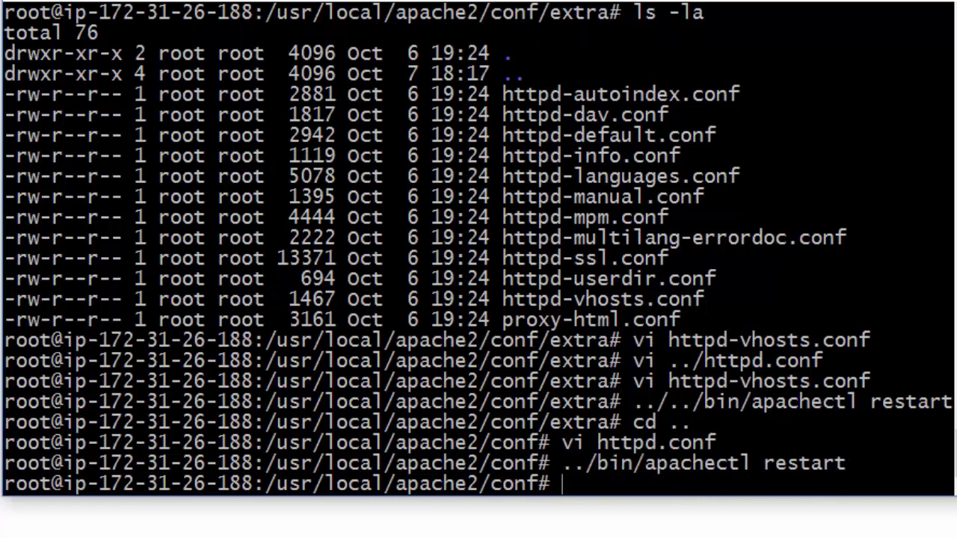
left_click(80, 51)
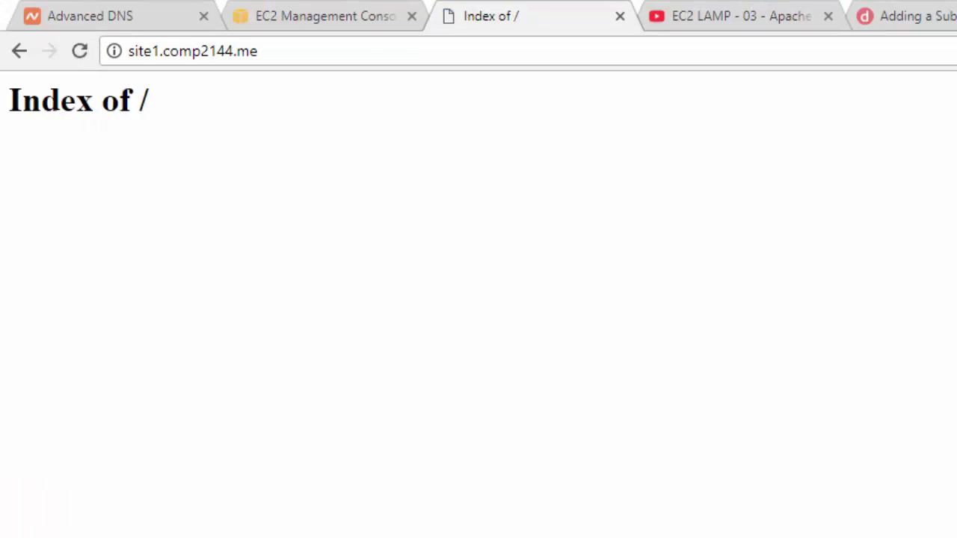
Examine the DNS lookup results for comp2144.me and the hosts file in Notepad, and reload site1.comp2144.me in the browser
key("ctrl+1")
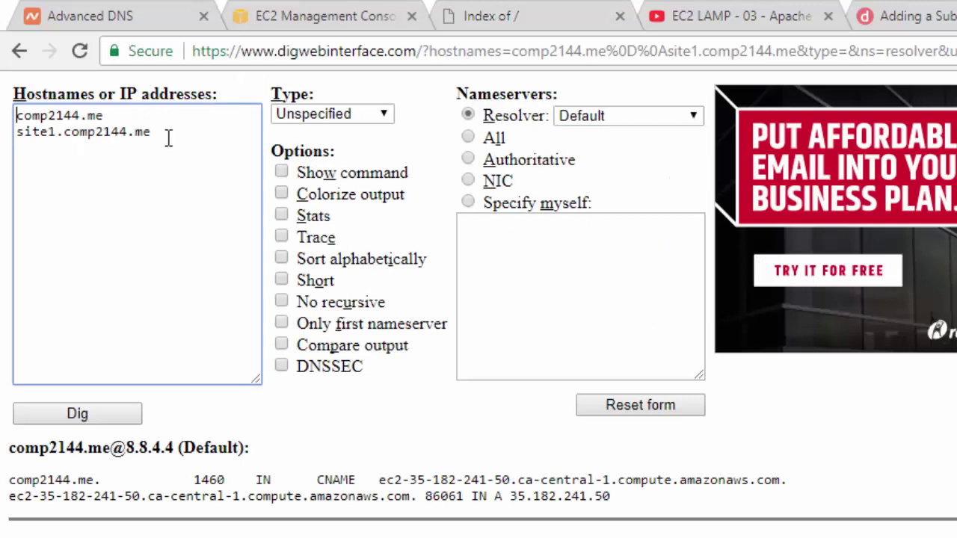
key("ctrl+a")
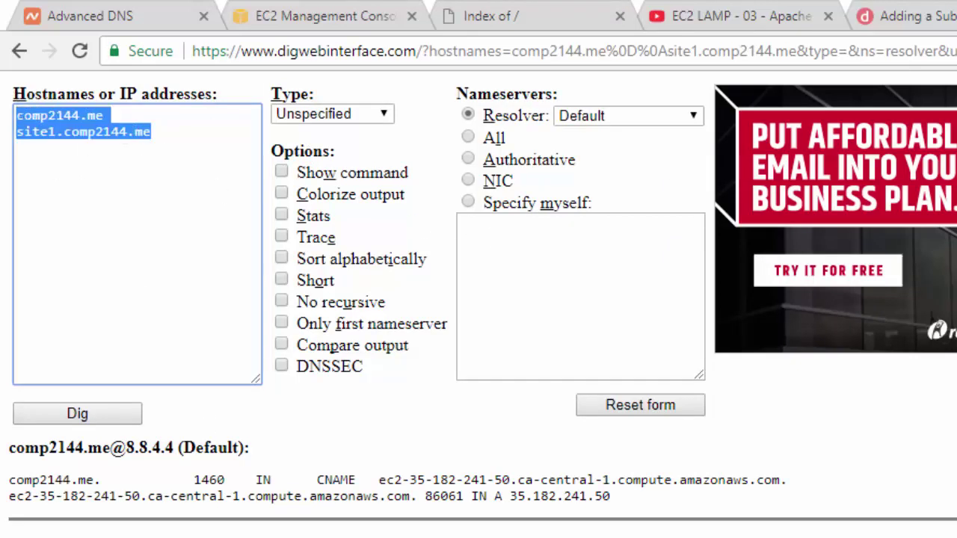
left_click_drag(611, 497, 473, 497)
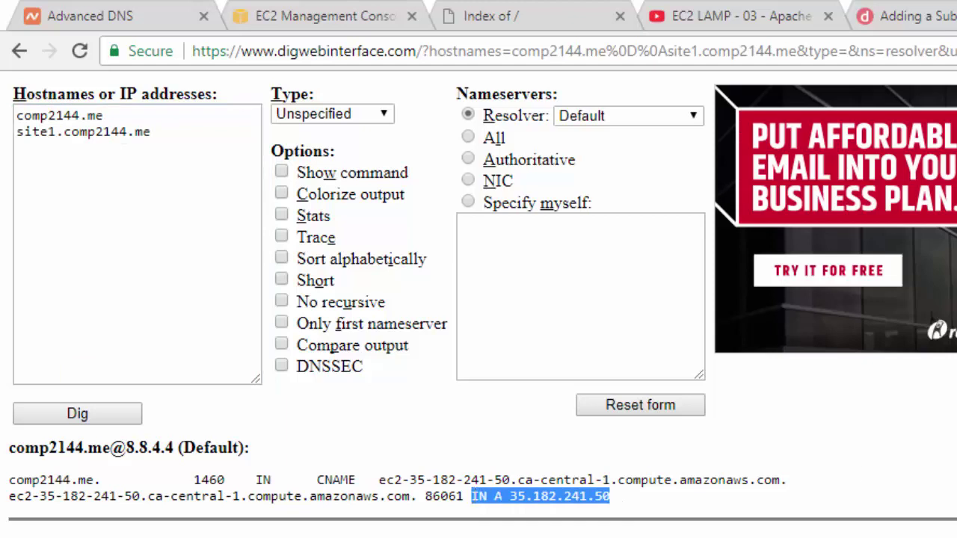
key("alt+Tab")
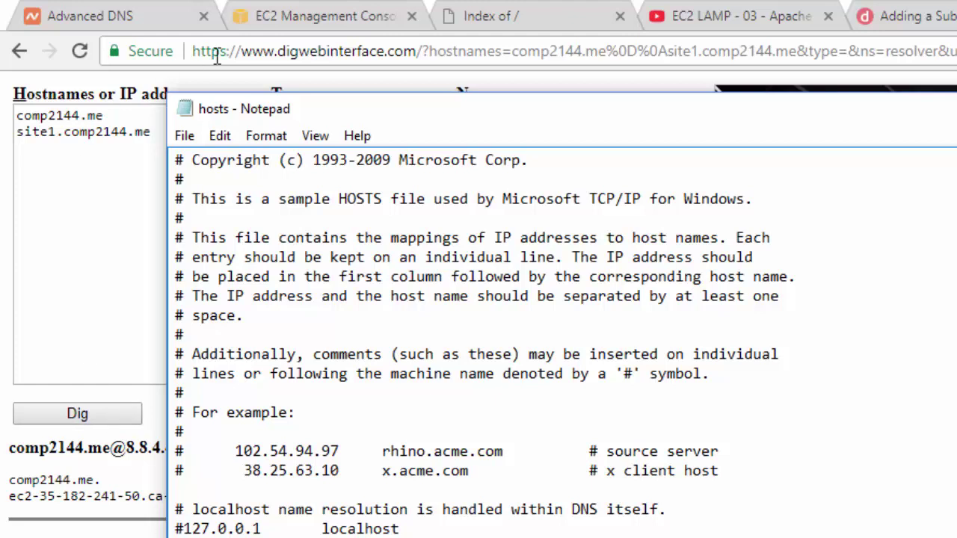
left_click(72, 51)
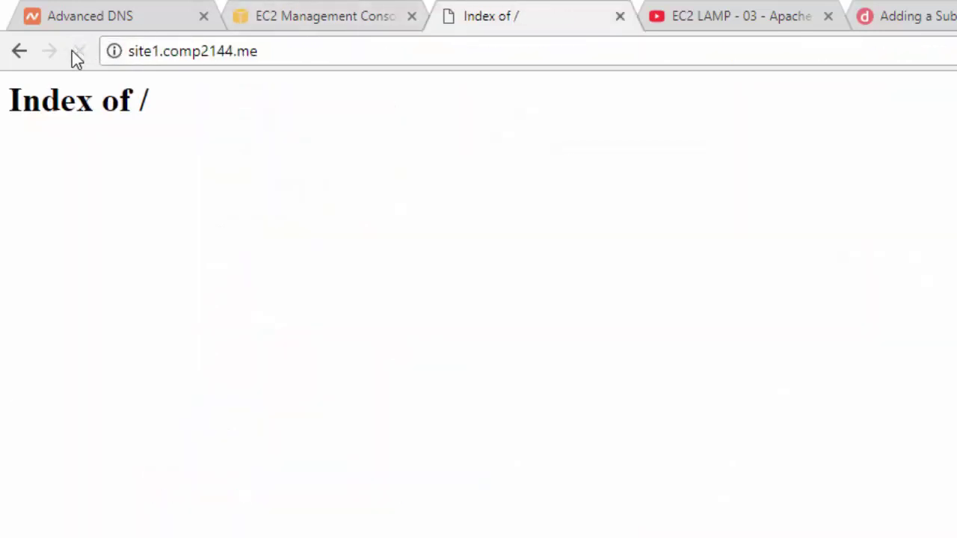